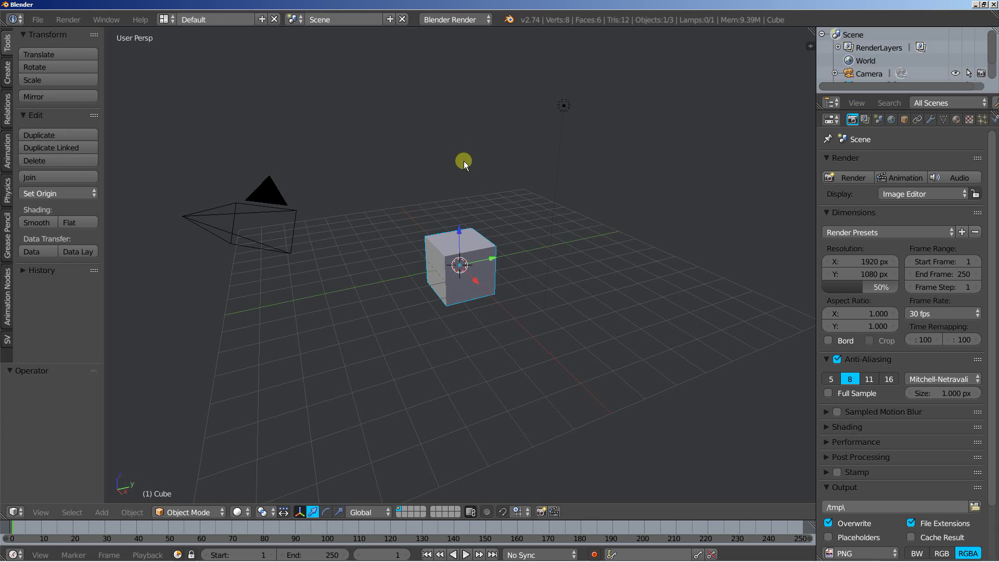
- Delete the default cube and bring up the Add > Mesh shape list
key(x)
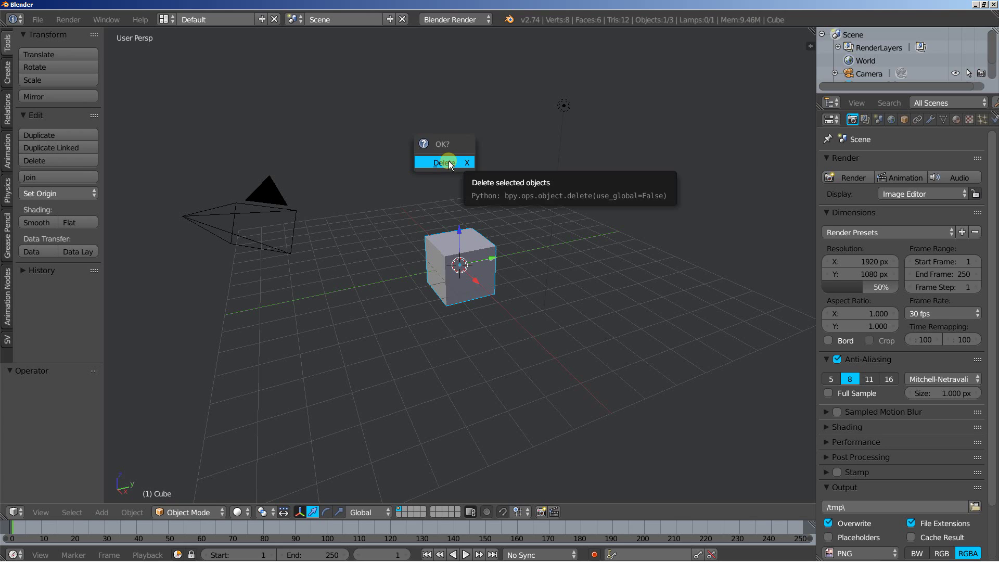
click(445, 162)
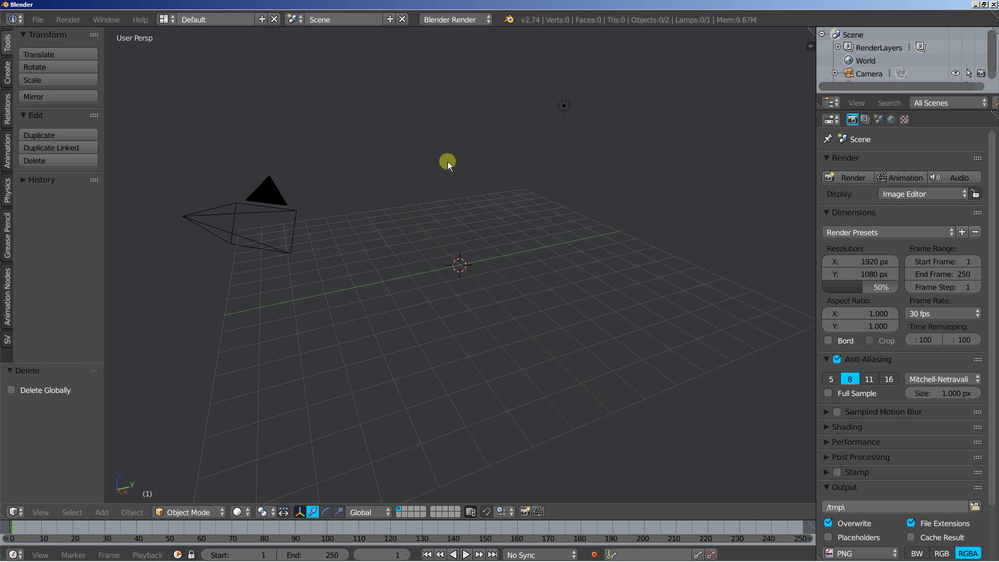
key(shift+a)
mouse_move(448, 163)
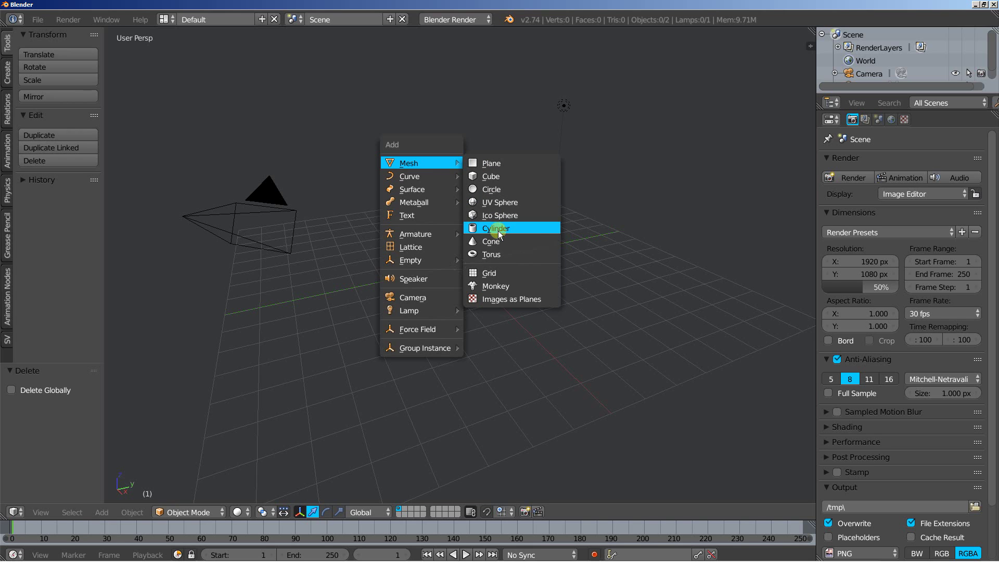
- Add a Mesh > Torus with Major Segments 64 and Minor Segments 16
click(499, 253)
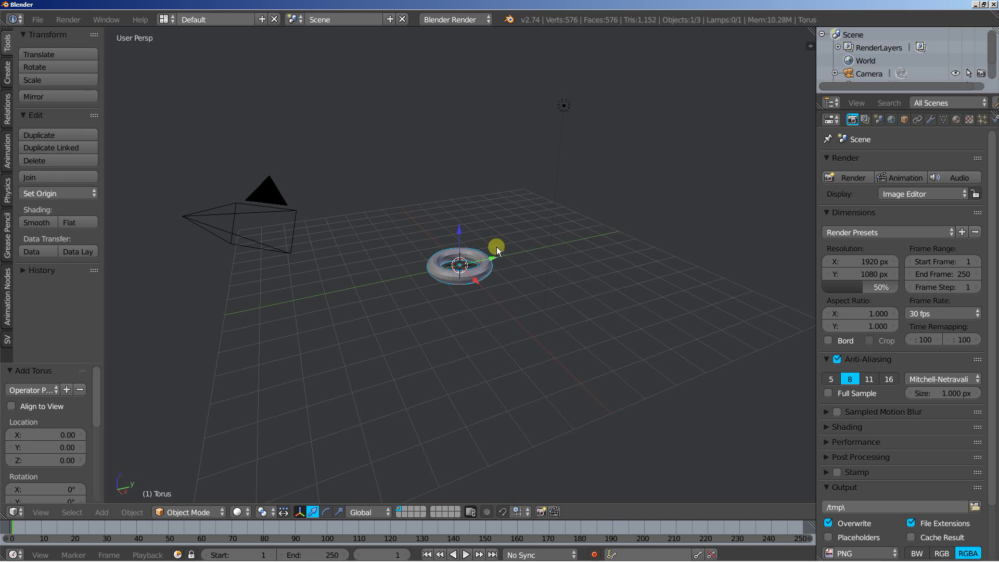
scroll(378, 270, up, 6)
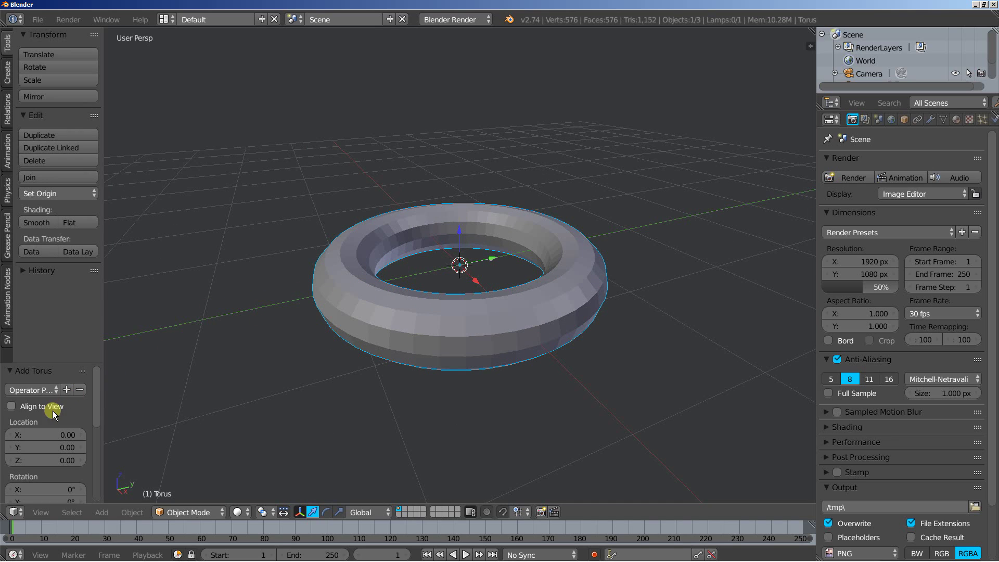
drag(97, 402, 98, 456)
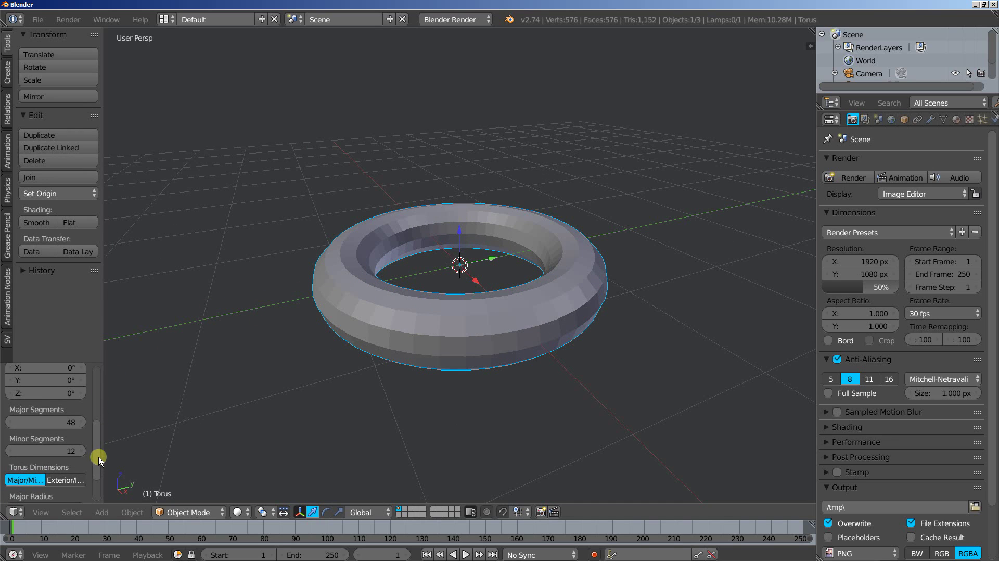
click(63, 422)
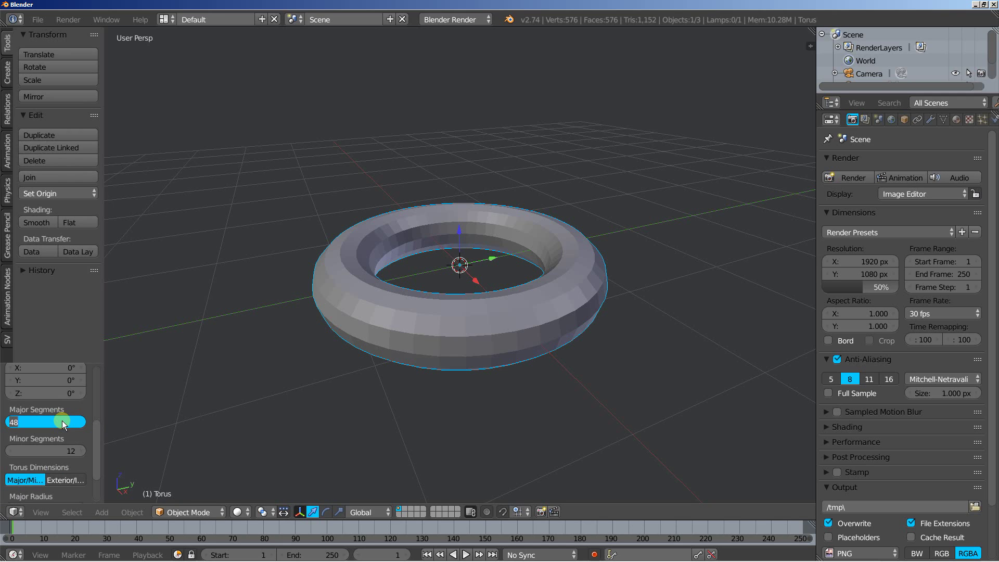
text(64)
key(Return)
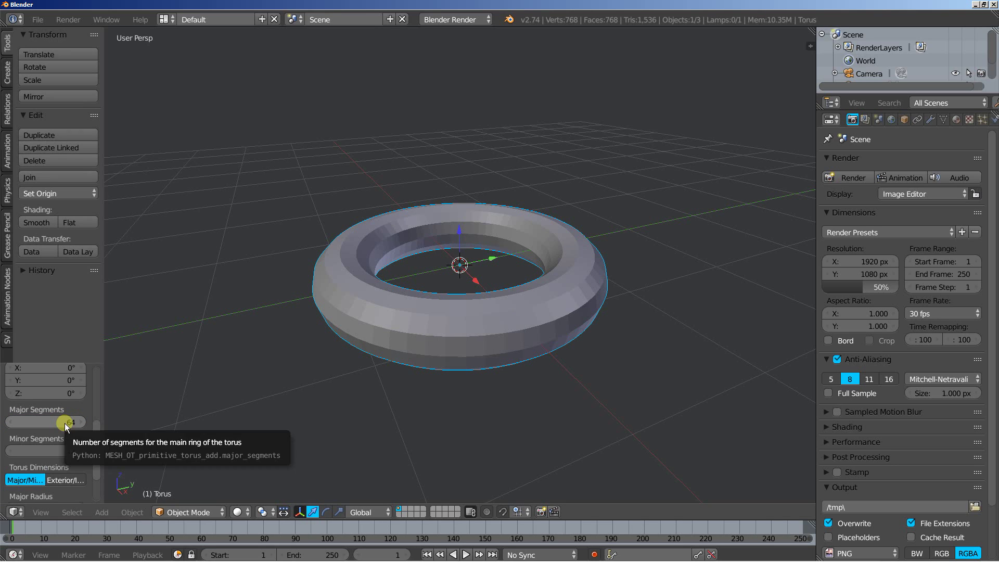
click(62, 451)
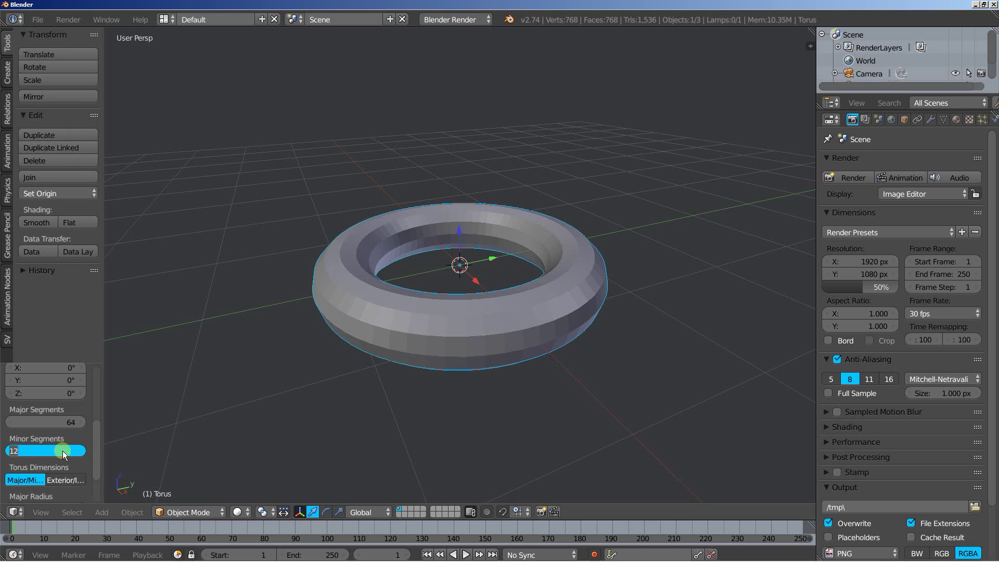
text(16)
key(Return)
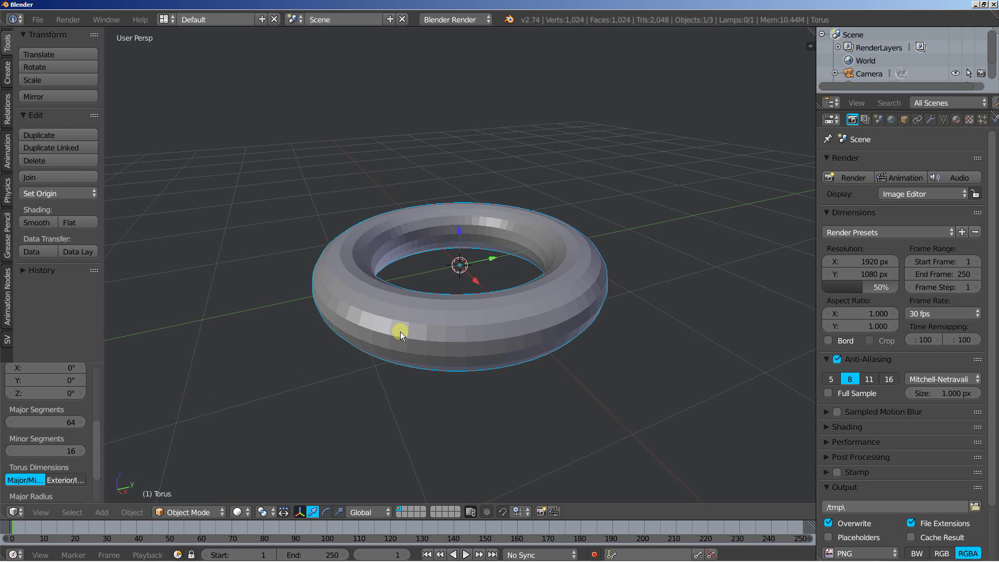
middle_drag(401, 331, 410, 352)
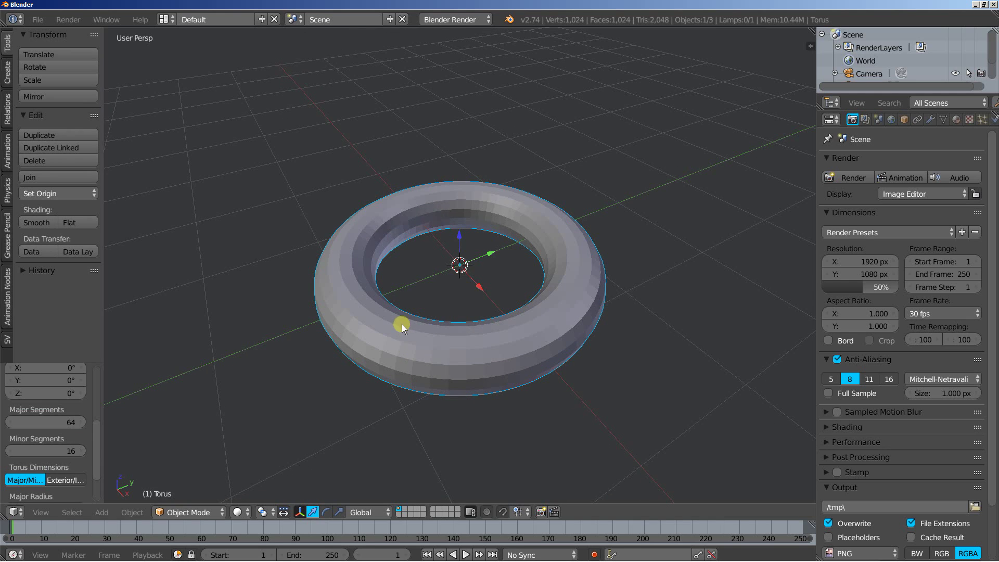
- Switch to Front Ortho view, enter Edit Mode and disable occlusion culling
key(KP_1)
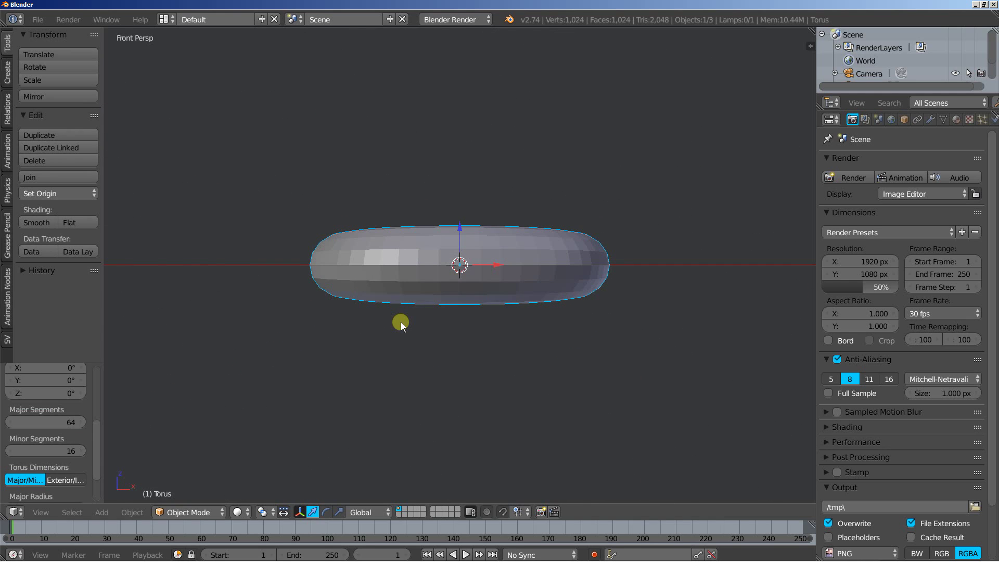
key(KP_5)
scroll(435, 304, up, 4)
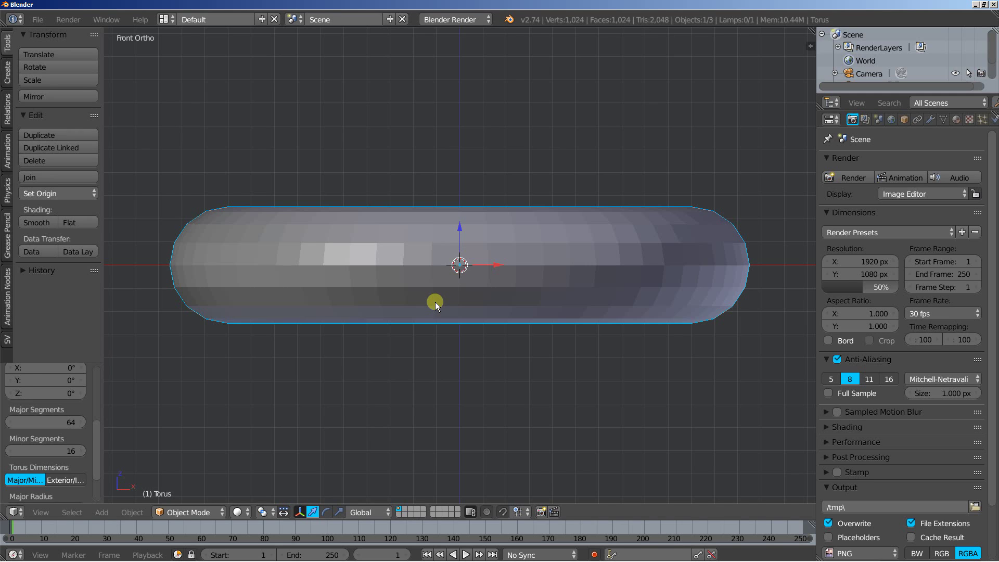
key(Tab)
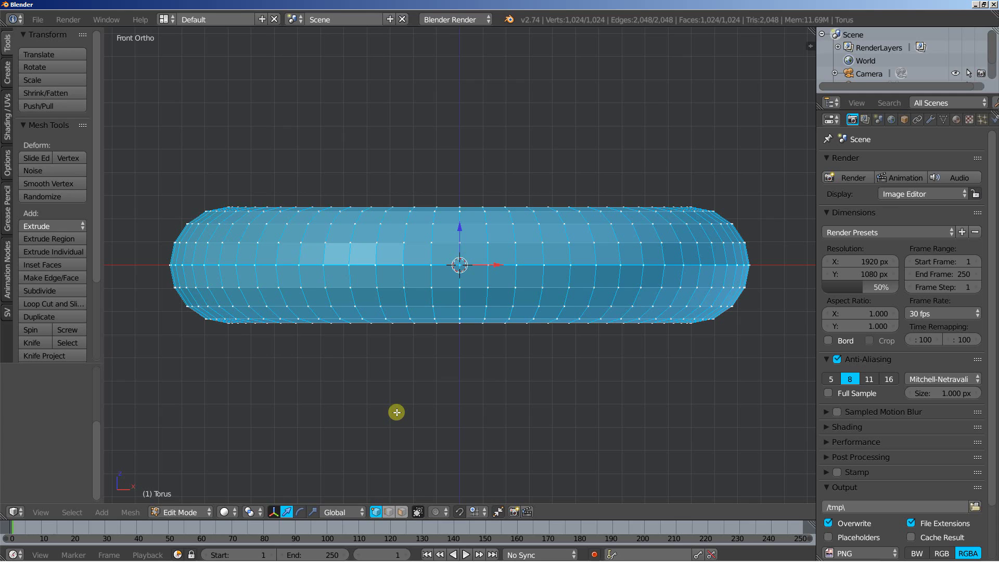
click(419, 510)
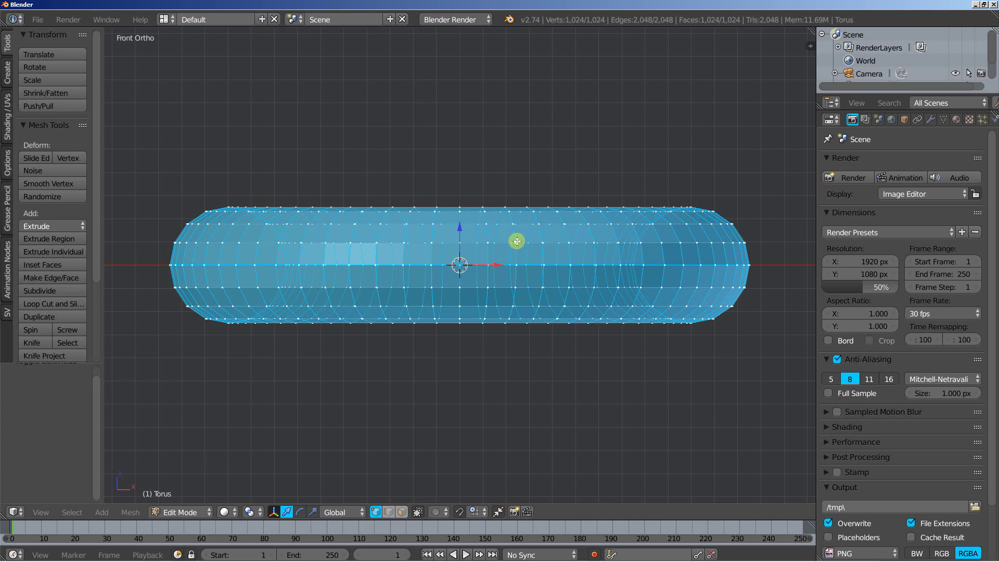
- Box-select the torus's top vertices and delete them, leaving an open-topped ring
key(a)
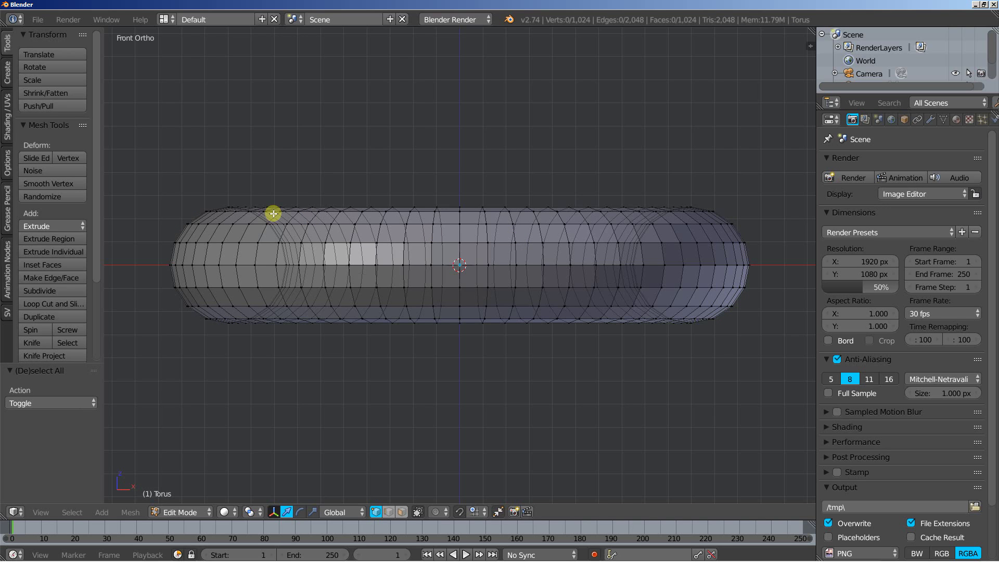
key(b)
drag(160, 231, 779, 154)
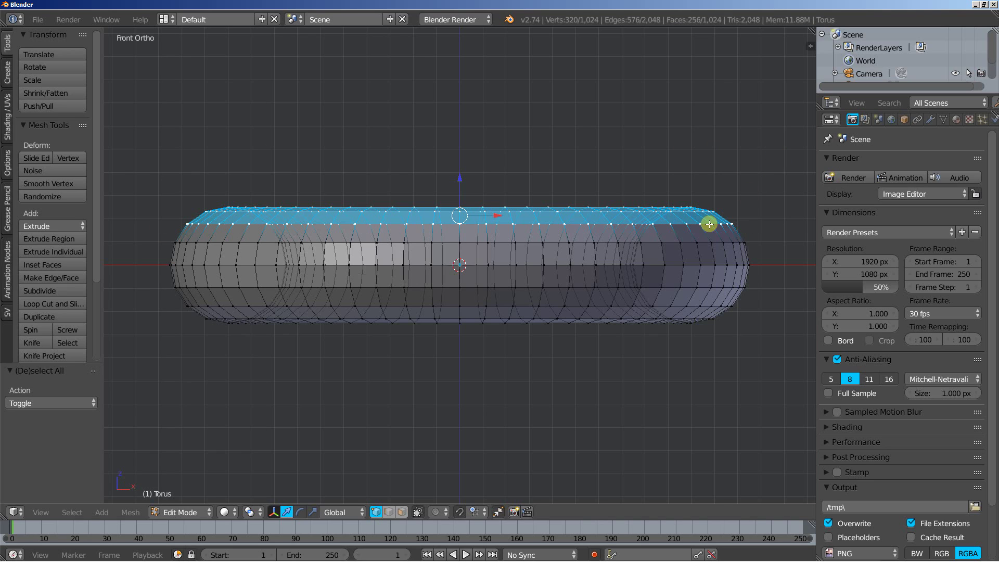
key(x)
click(676, 169)
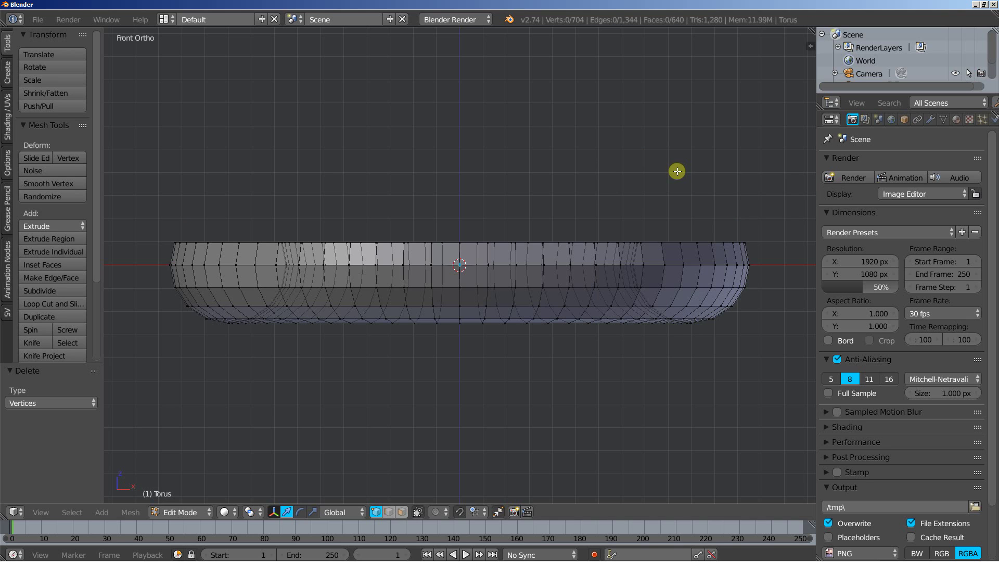
middle_drag(577, 183, 551, 259)
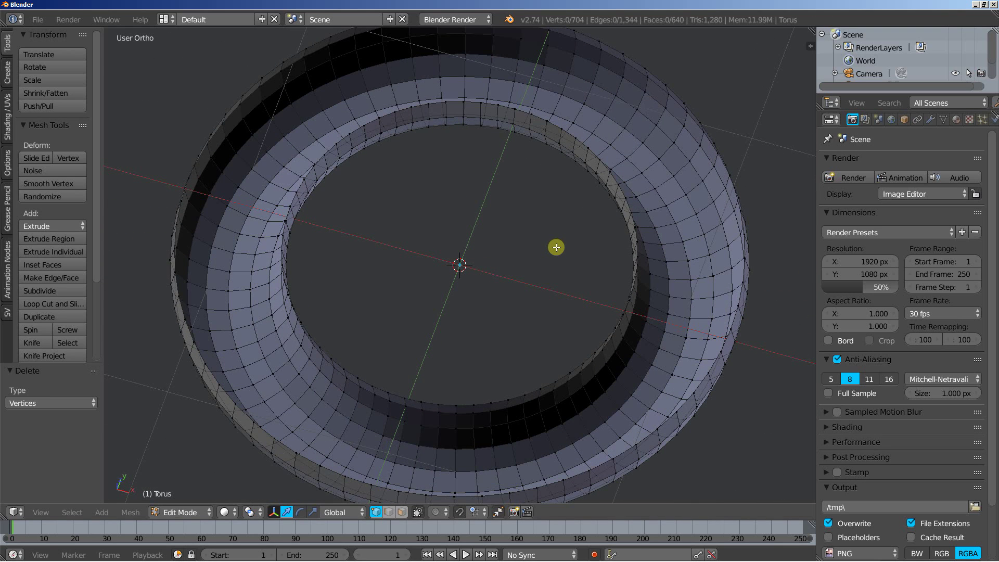
- Switch the mesh selection mode to Face
scroll(451, 254, down, 2)
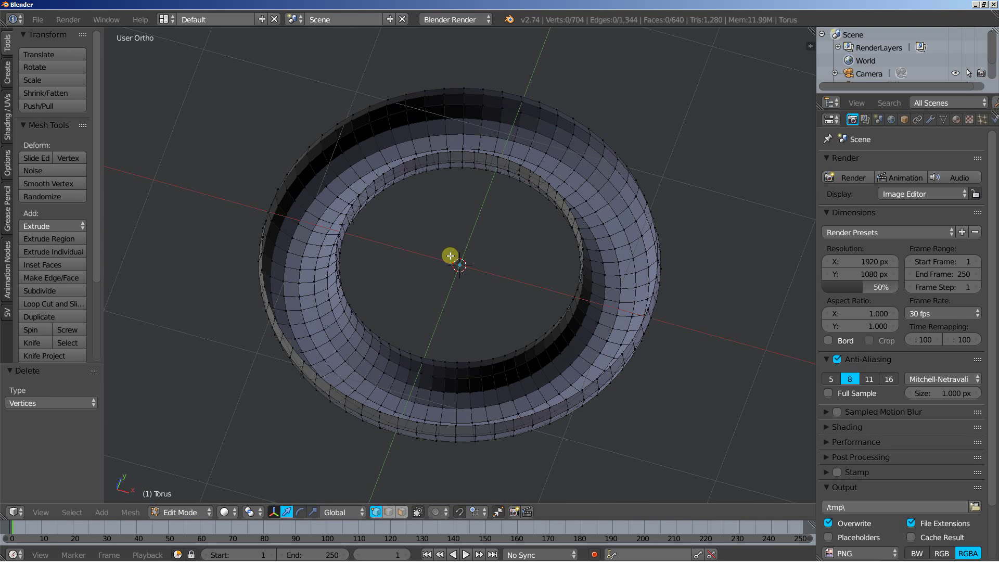
key(ctrl+Tab)
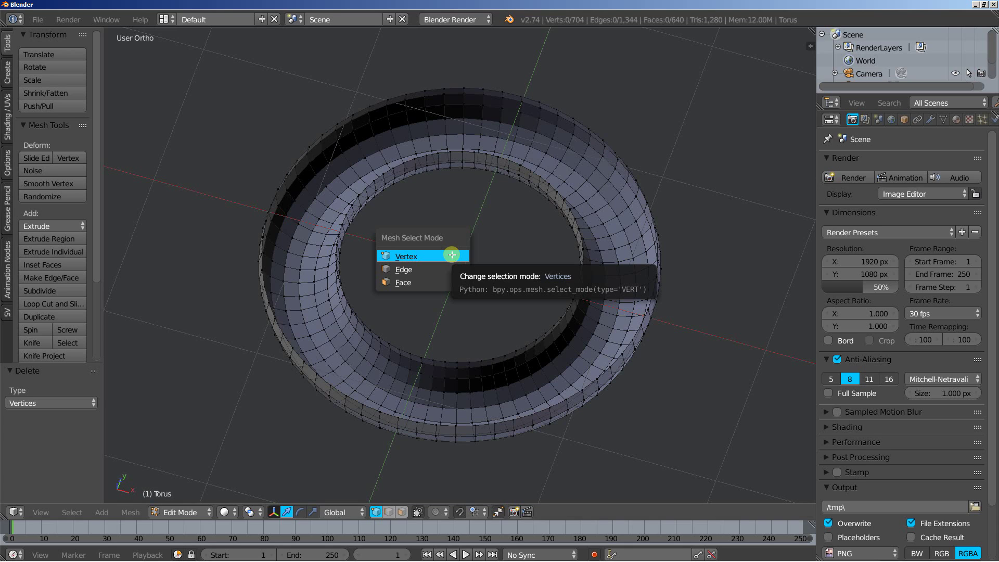
click(404, 281)
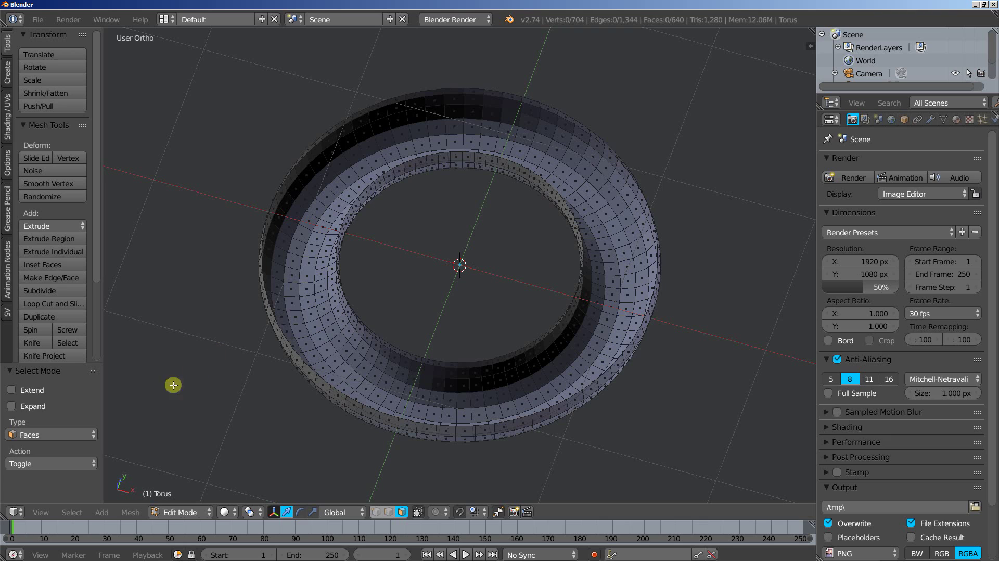
- Select Random faces at 30 percent, picking 176 of 640 faces
click(73, 511)
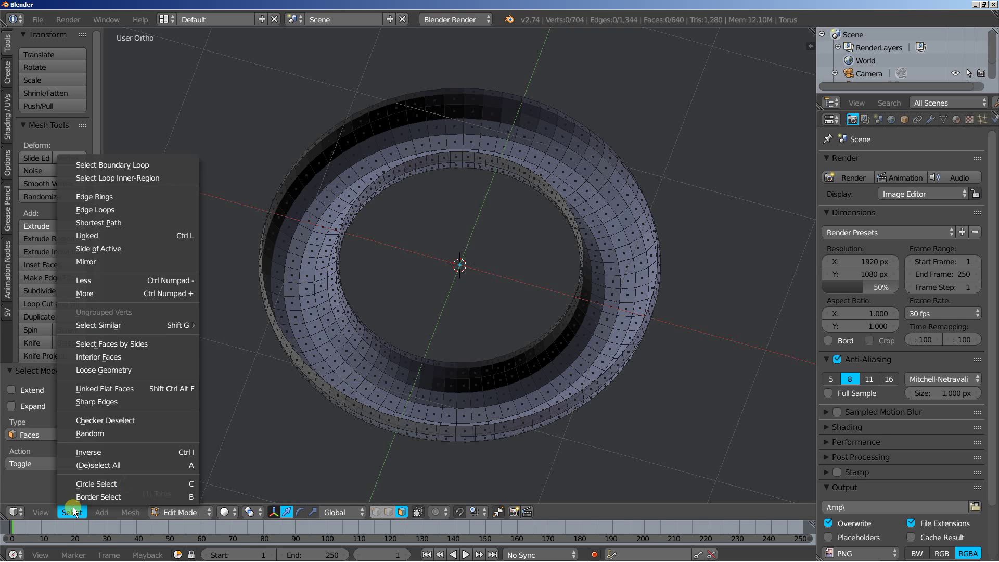
click(86, 433)
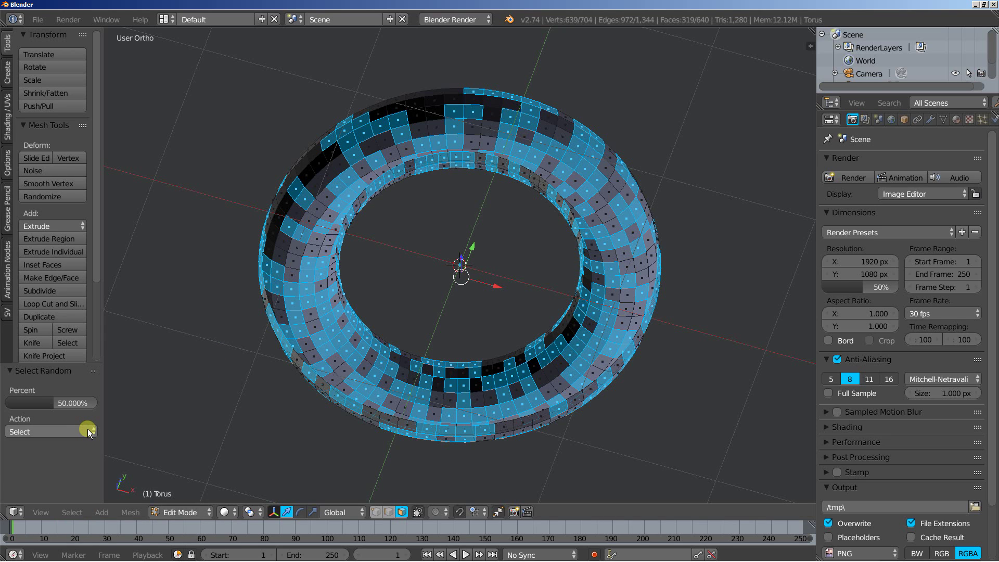
click(70, 404)
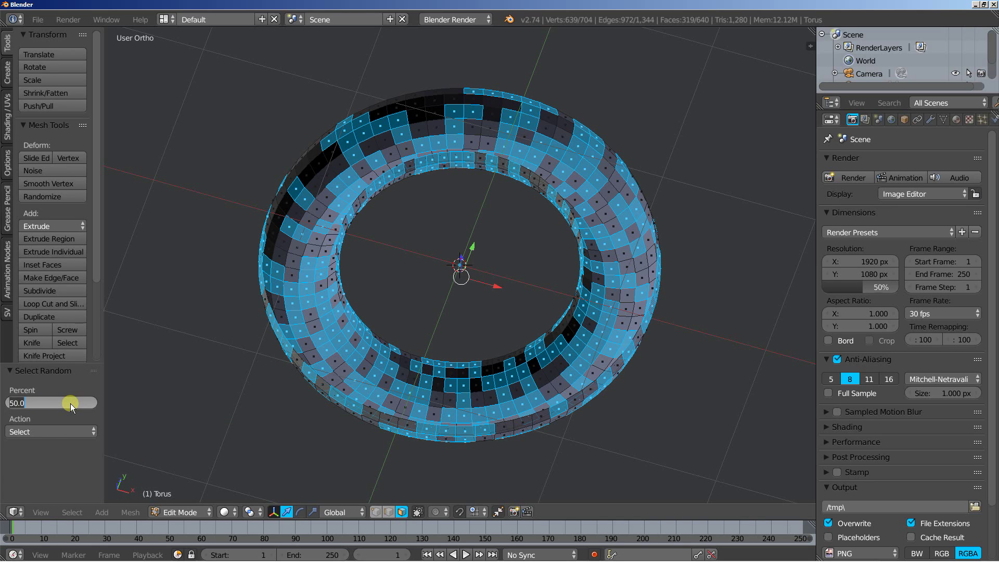
text(30)
key(Return)
scroll(365, 330, up, 1)
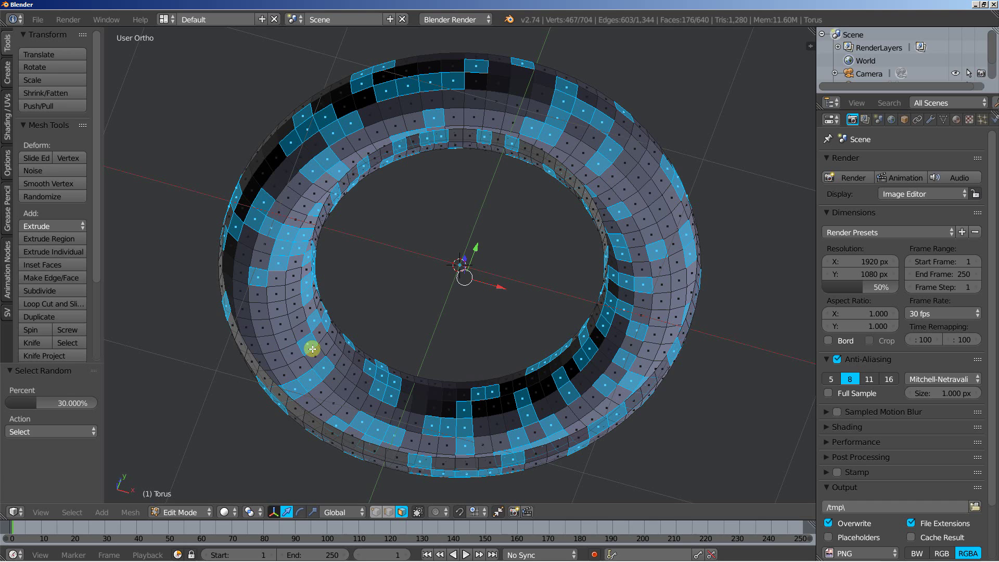
- Extrude the selected faces individually in place and set pivot to Individual Origins
click(61, 252)
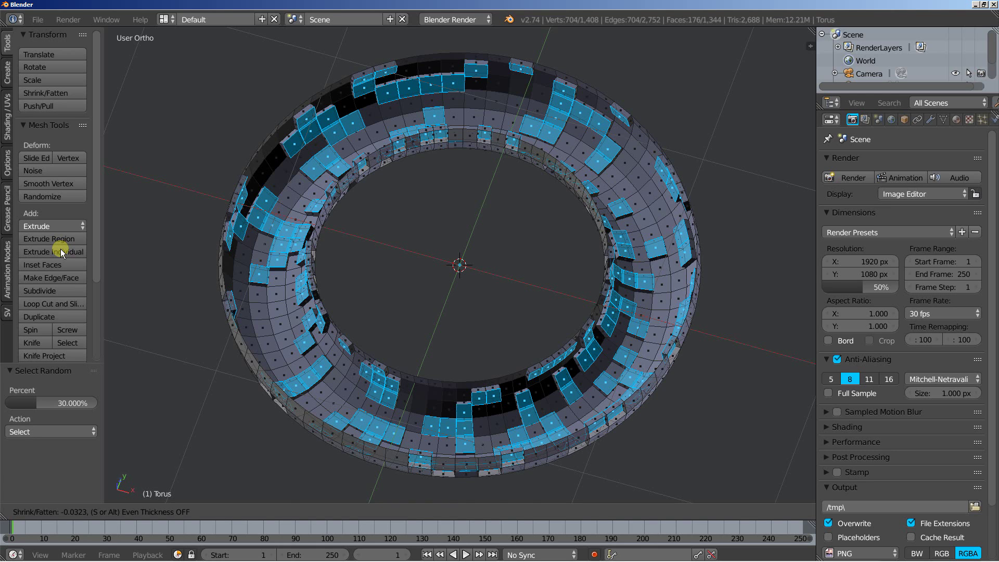
right_click(60, 249)
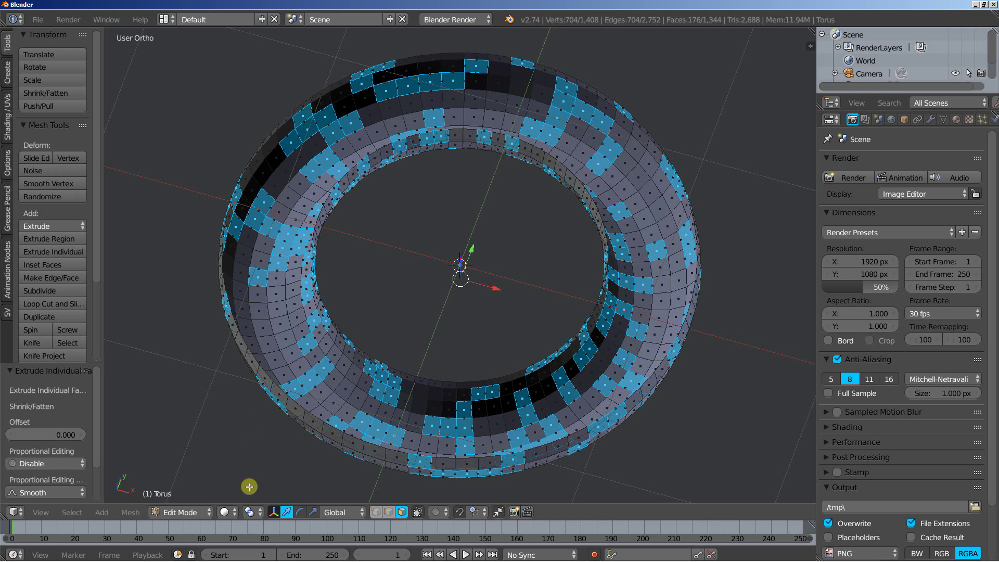
click(256, 513)
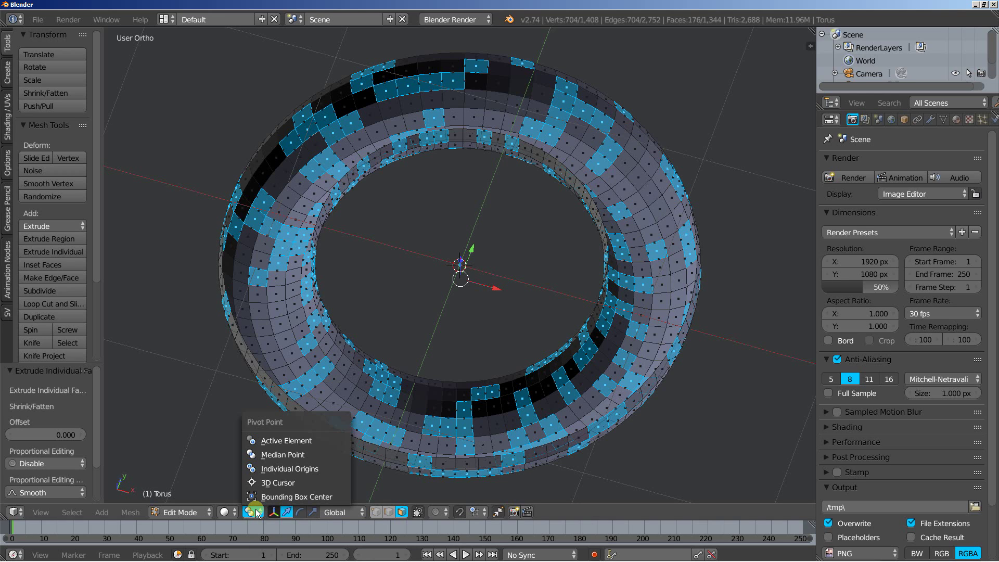
click(266, 469)
- Zoom in on the torus and begin scaling the extruded faces toward 0.8
scroll(262, 385, up, 4)
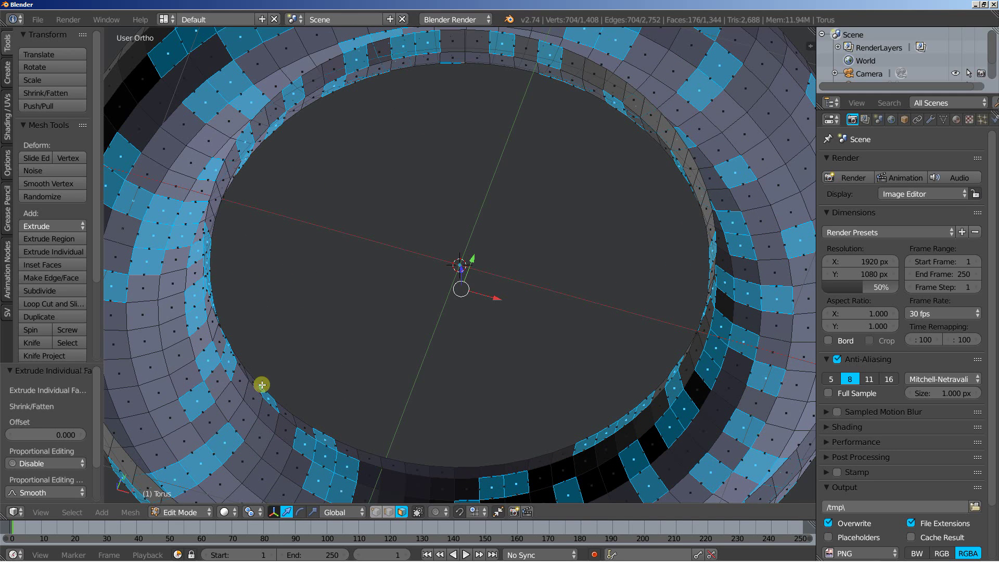
shift+middle_drag(185, 359, 404, 353)
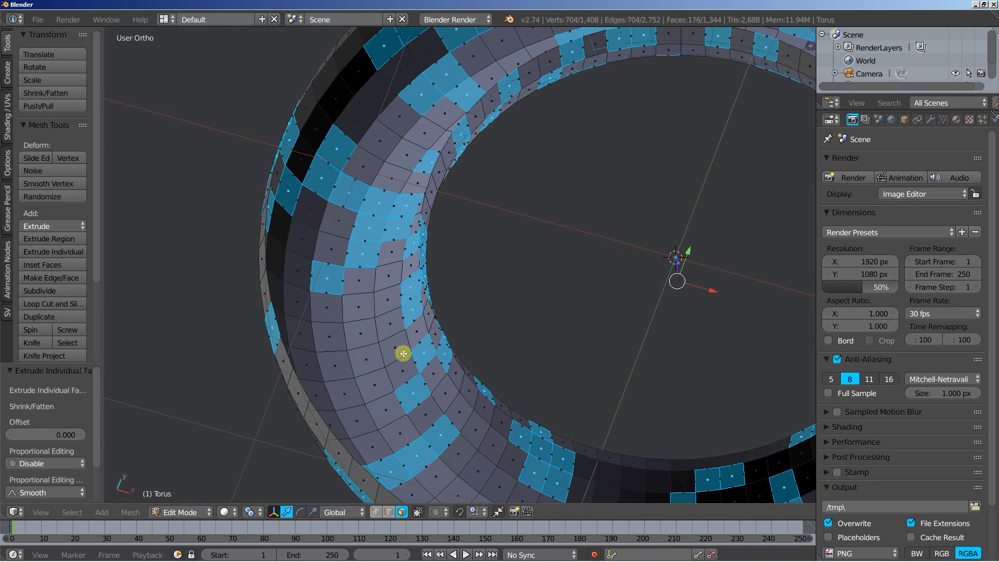
scroll(403, 353, up, 1)
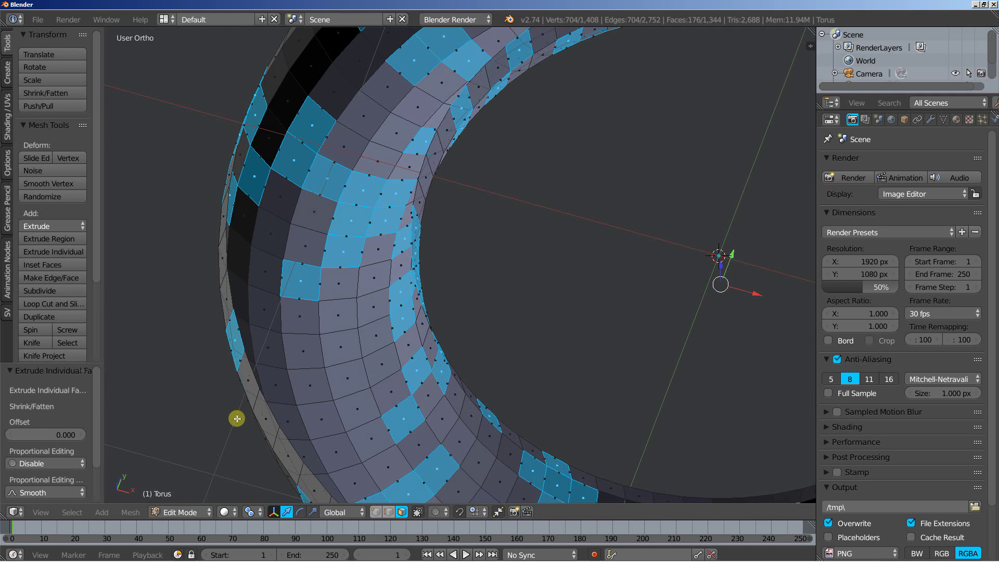
key(s)
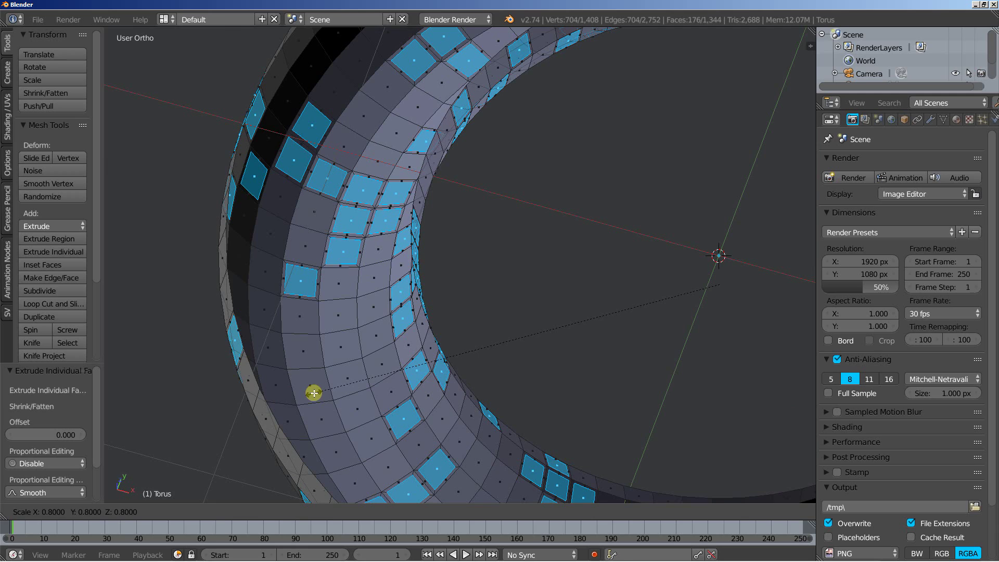
- Finish the 0.8 scale, extrude the panels outward by 0.013, and start another individual extrusion
click(313, 392)
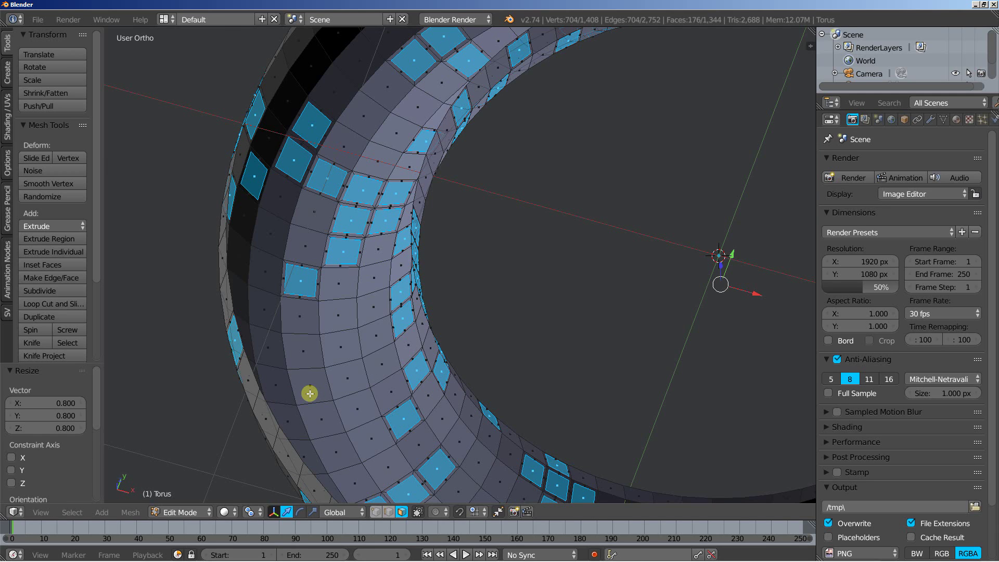
click(58, 253)
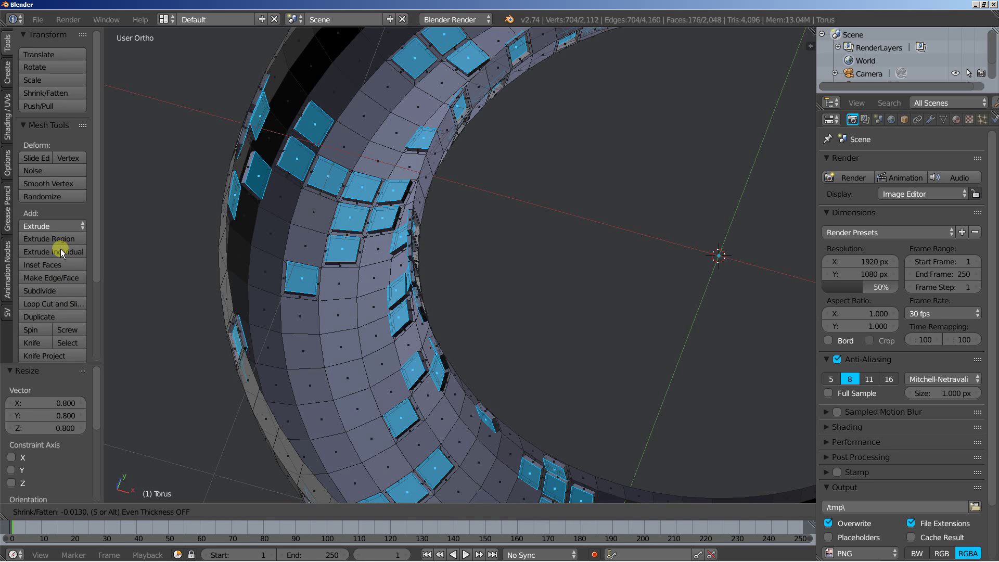
click(60, 249)
scroll(346, 316, up, 1)
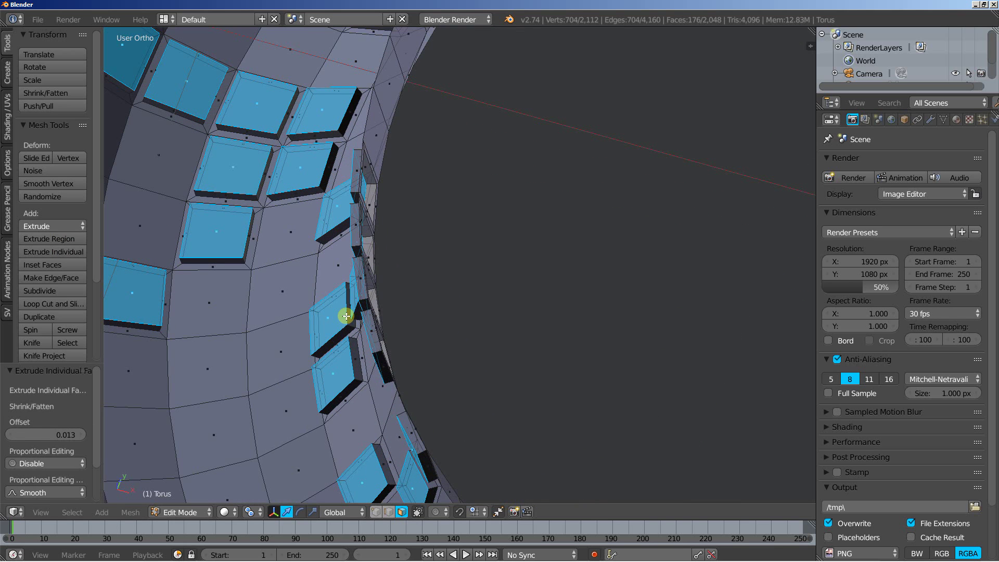
scroll(424, 347, up, 2)
shift+middle_drag(424, 346, 444, 343)
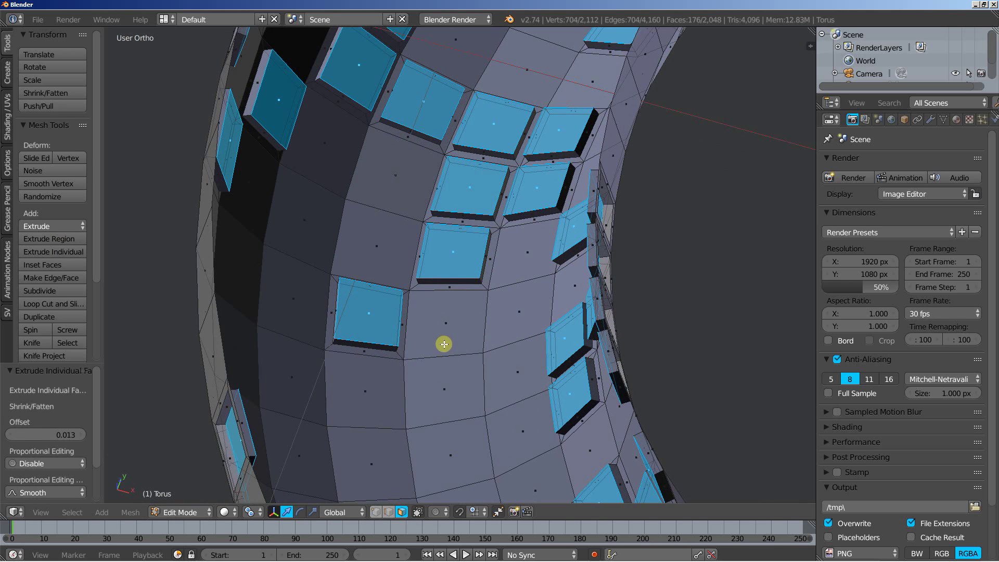
click(27, 251)
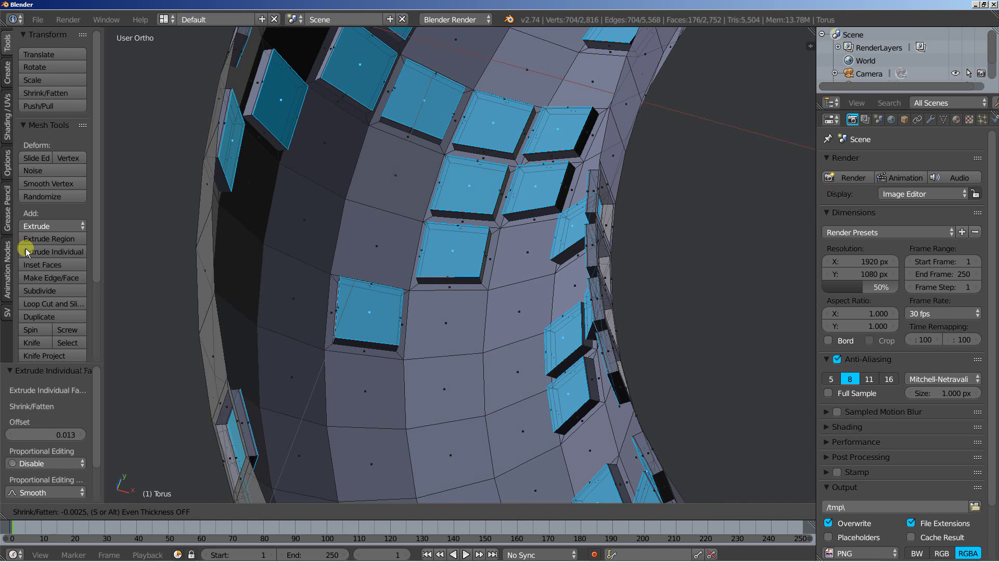
- Raise the panels by 0.003, scale them to 0.933, and extrude them flat again
click(23, 247)
key(s)
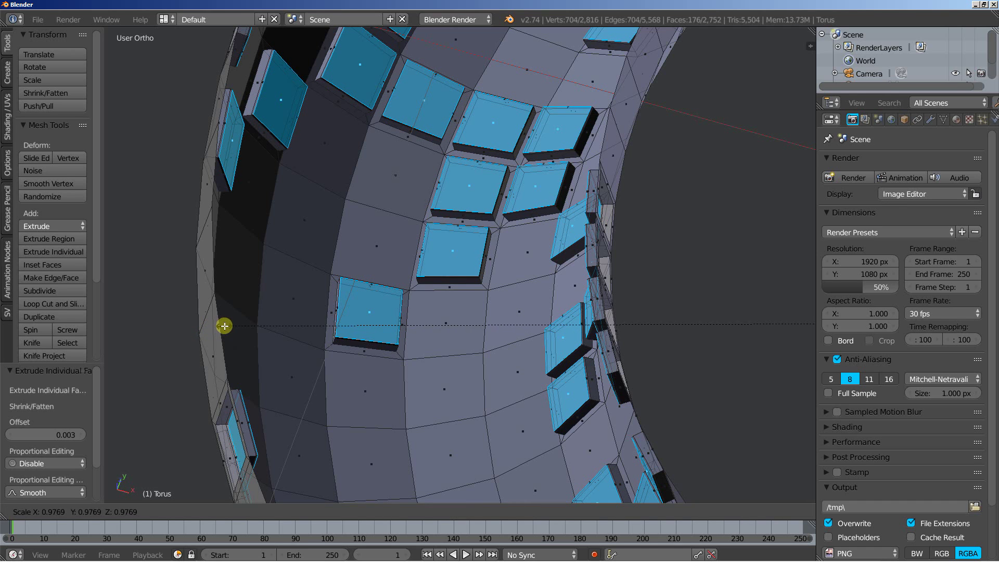
click(272, 316)
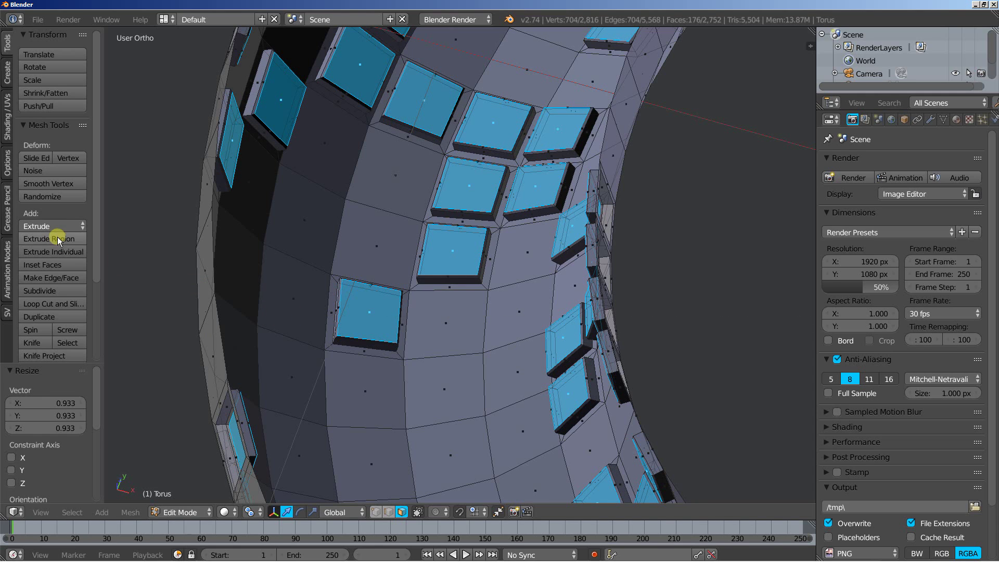
click(53, 250)
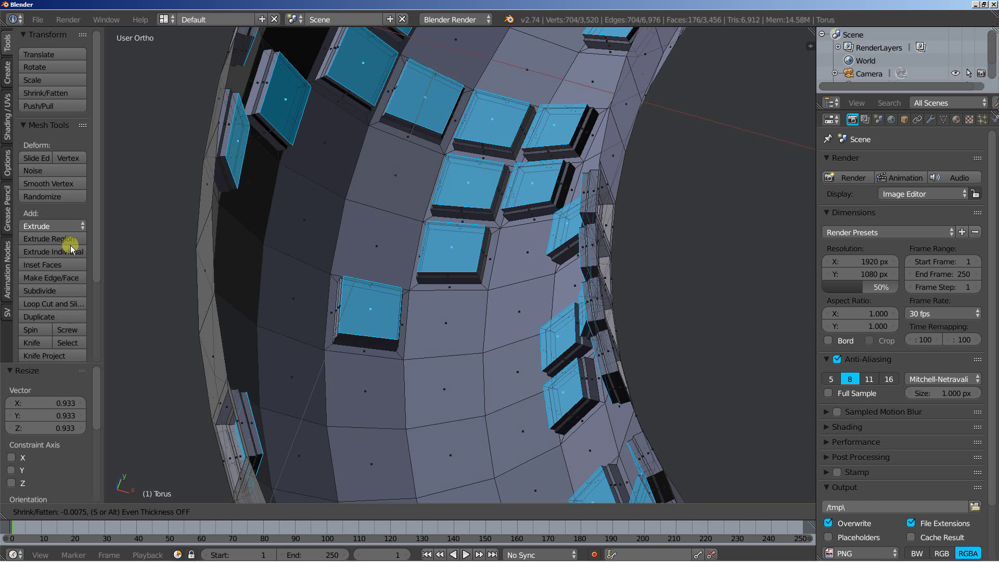
right_click(83, 238)
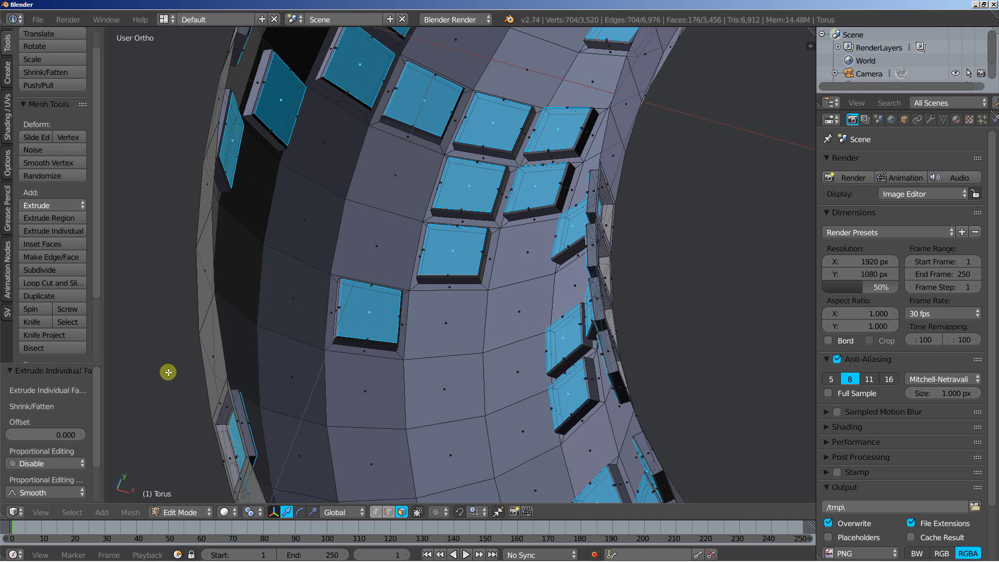
- Scale the new faces to 0.8 and extrude them outward by 0.007
key(s)
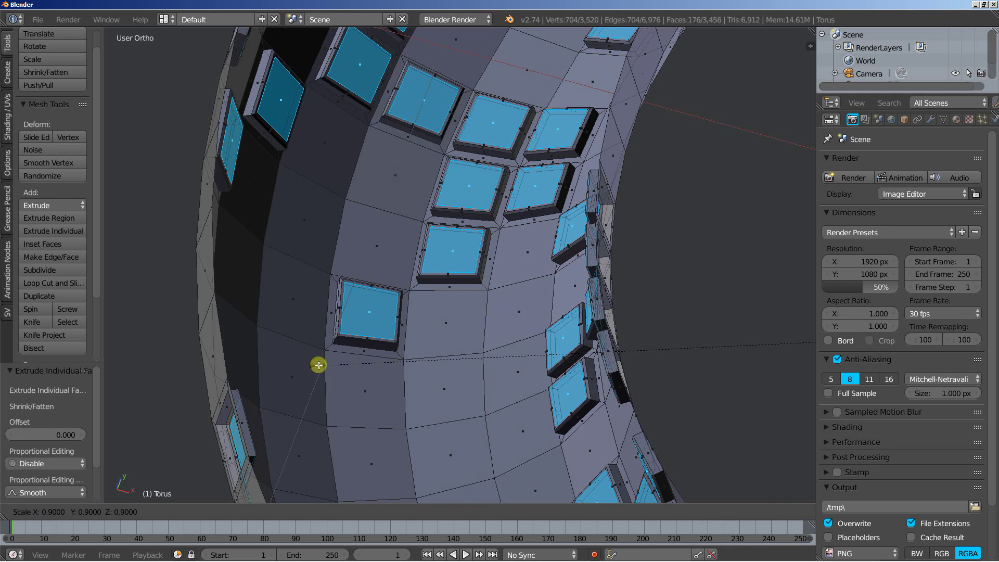
click(340, 362)
middle_drag(340, 361, 376, 361)
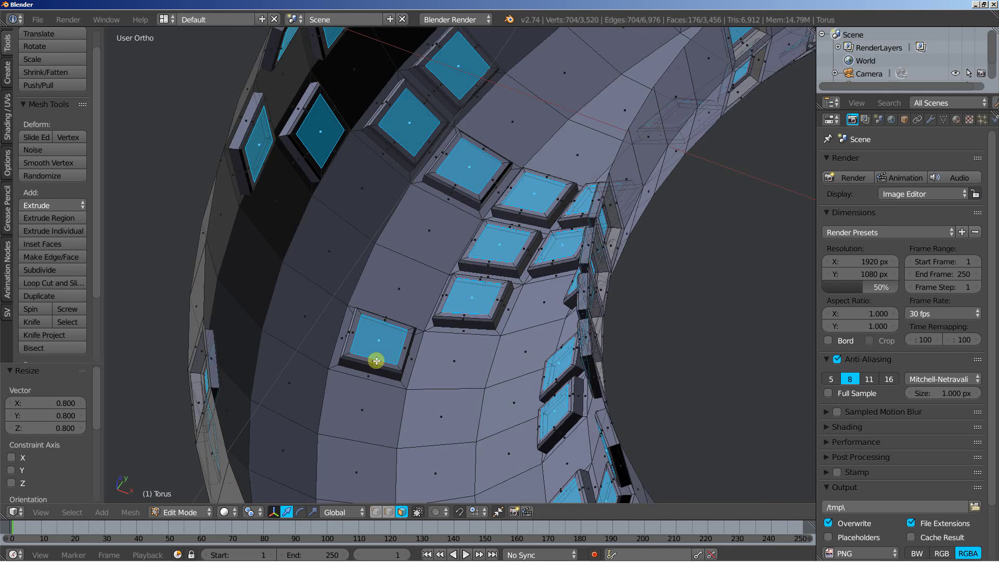
scroll(375, 354, up, 2)
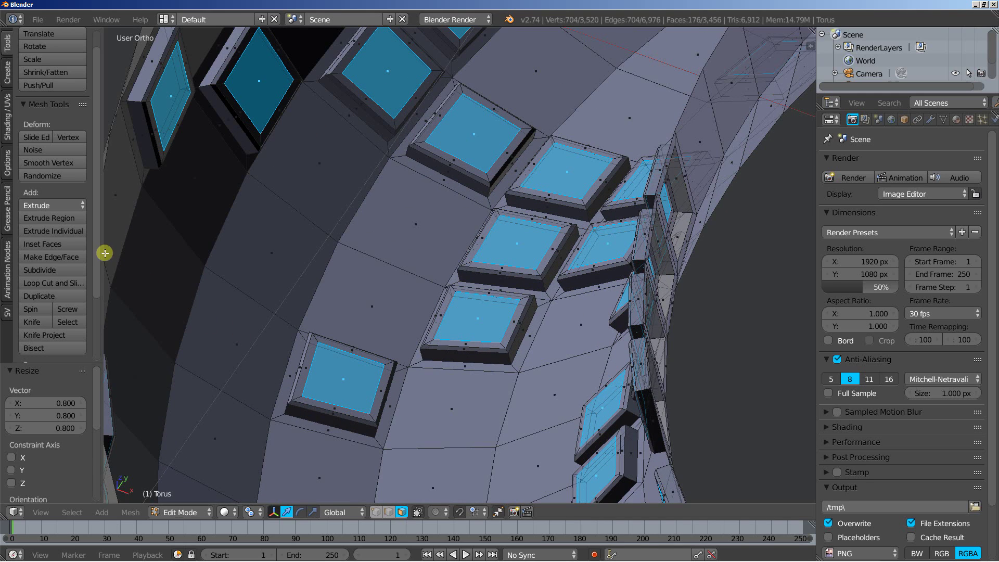
click(33, 230)
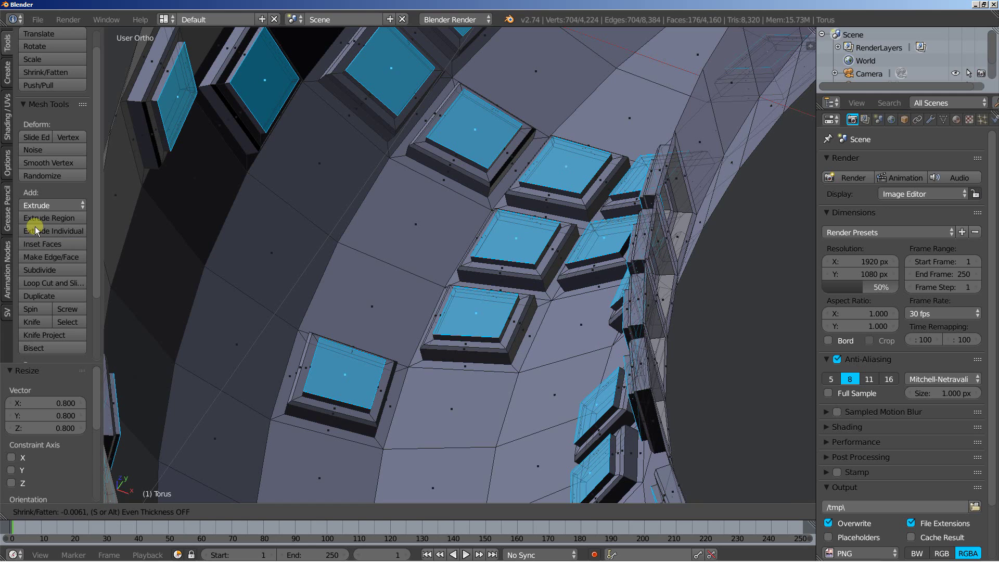
click(35, 227)
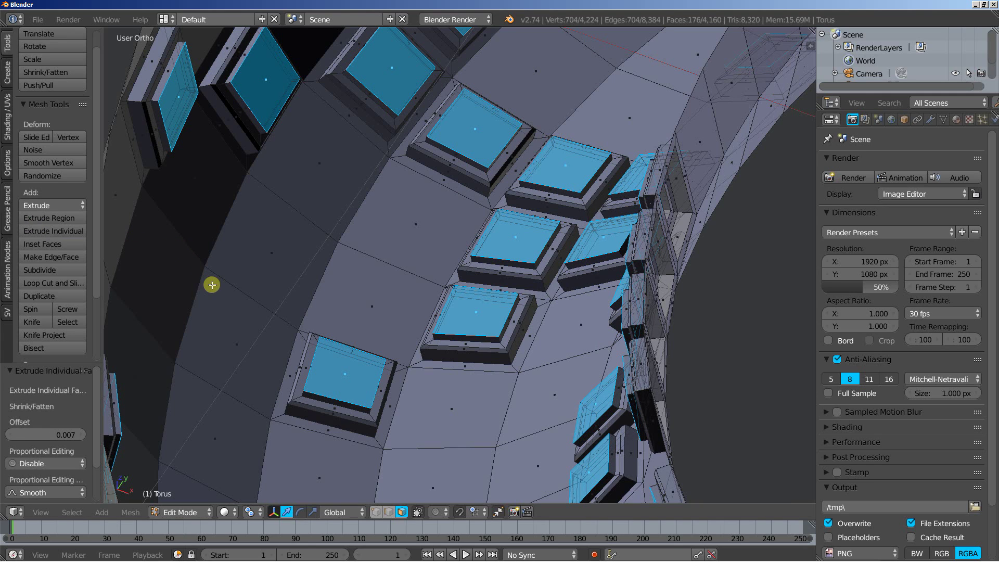
- Extrude flat, scale the top faces to 0.4, and raise them into 0.010 caps
click(62, 229)
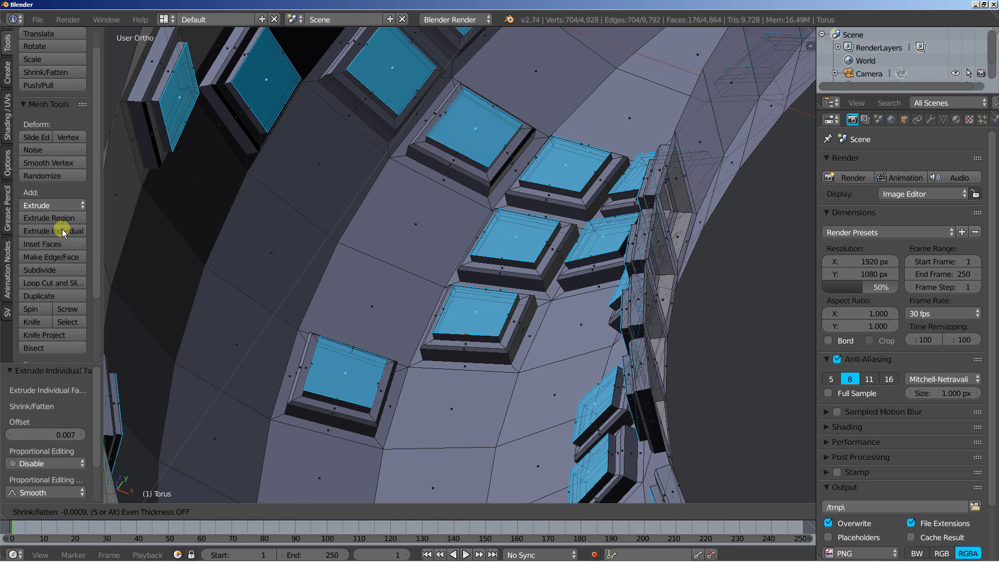
right_click(237, 299)
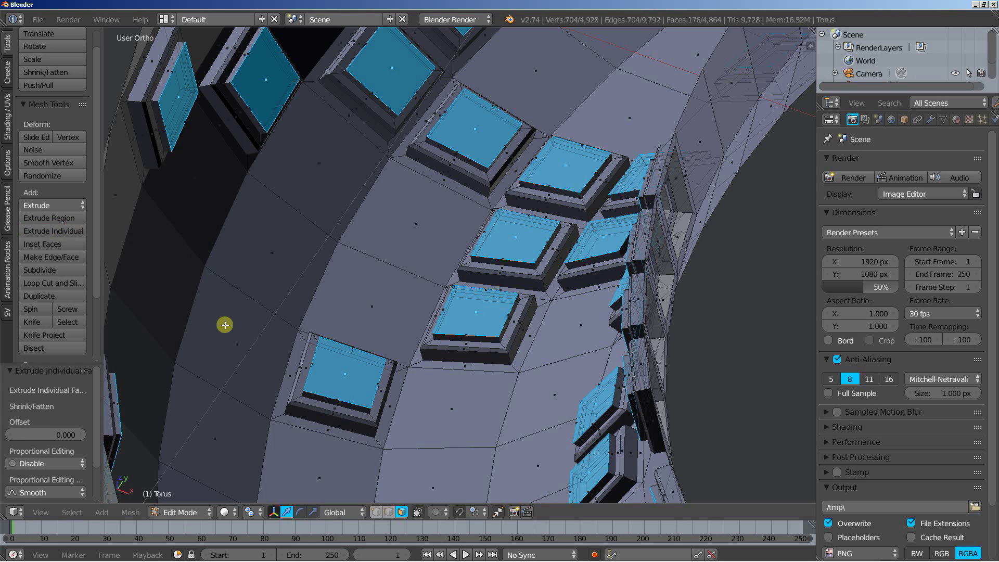
key(s)
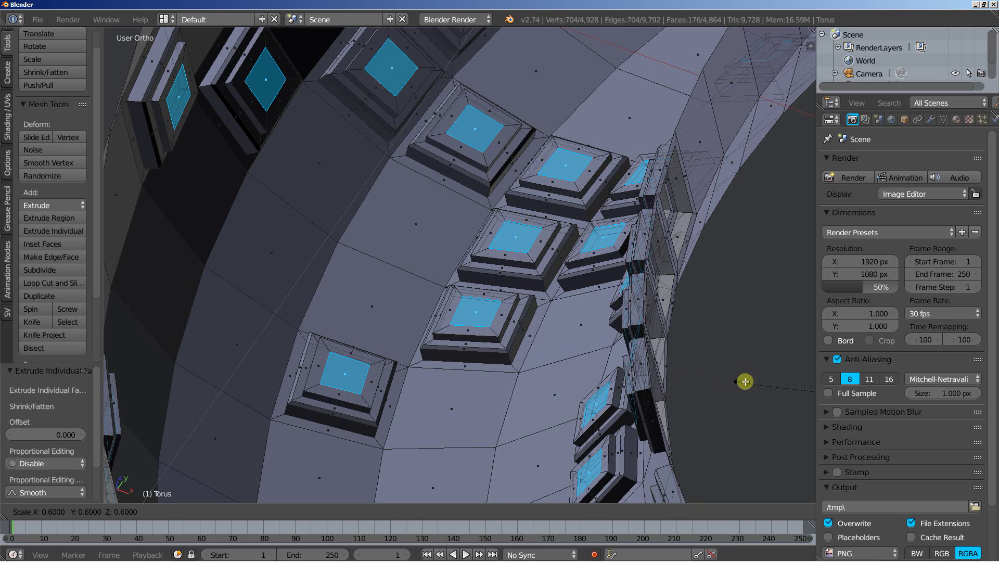
click(268, 366)
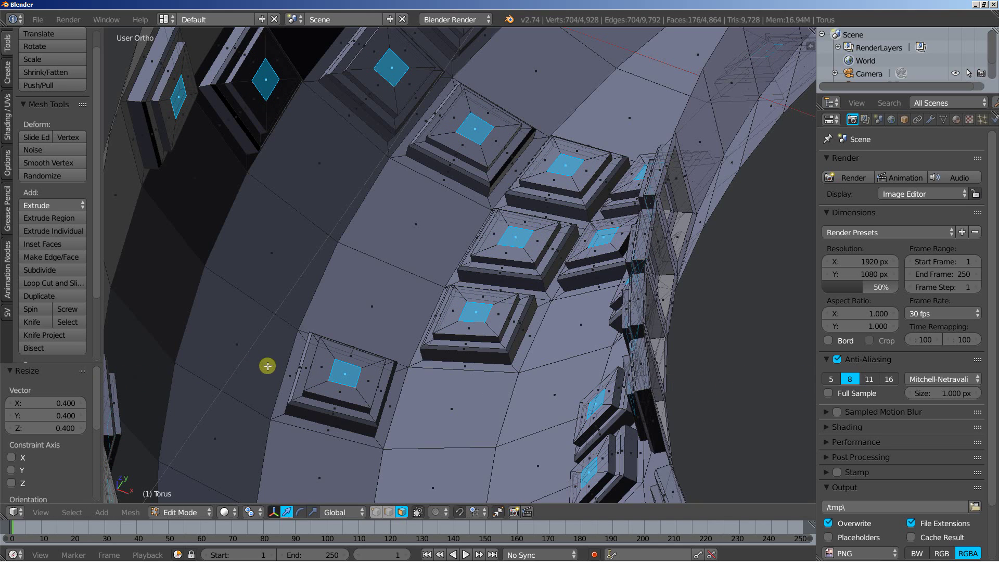
click(49, 230)
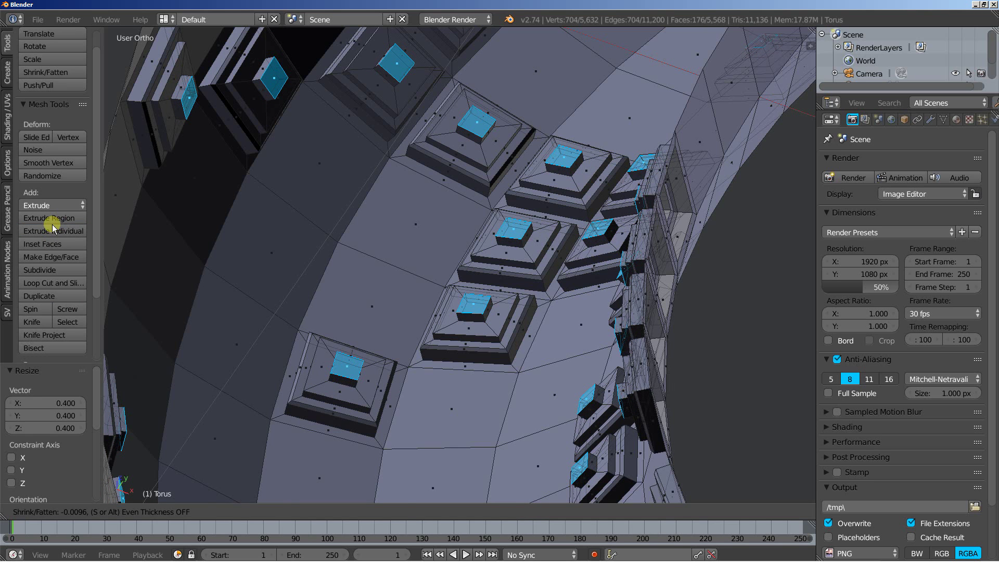
click(52, 223)
middle_drag(321, 262, 321, 263)
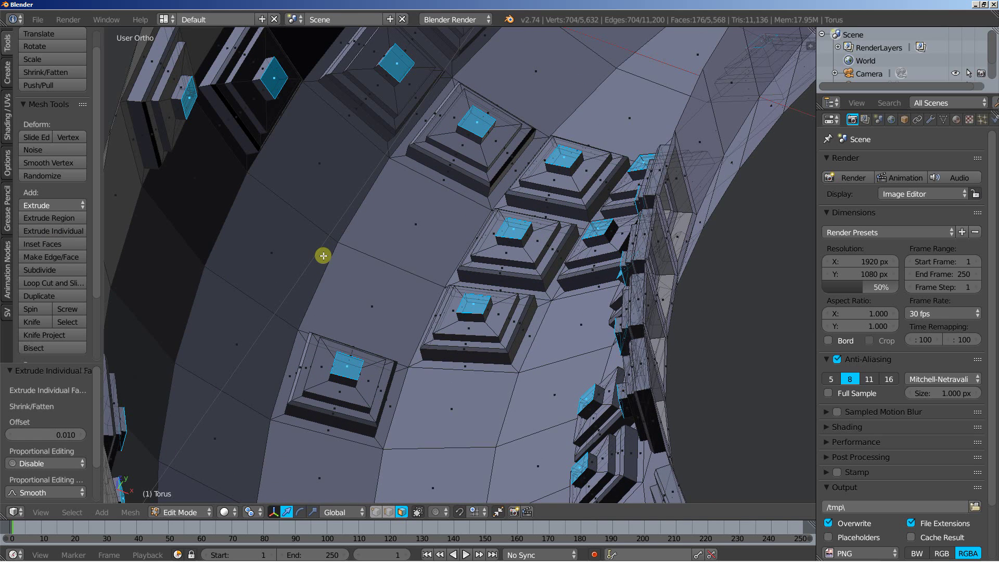
- Grow the selection around the greebled blocks with Select More seven times
click(72, 512)
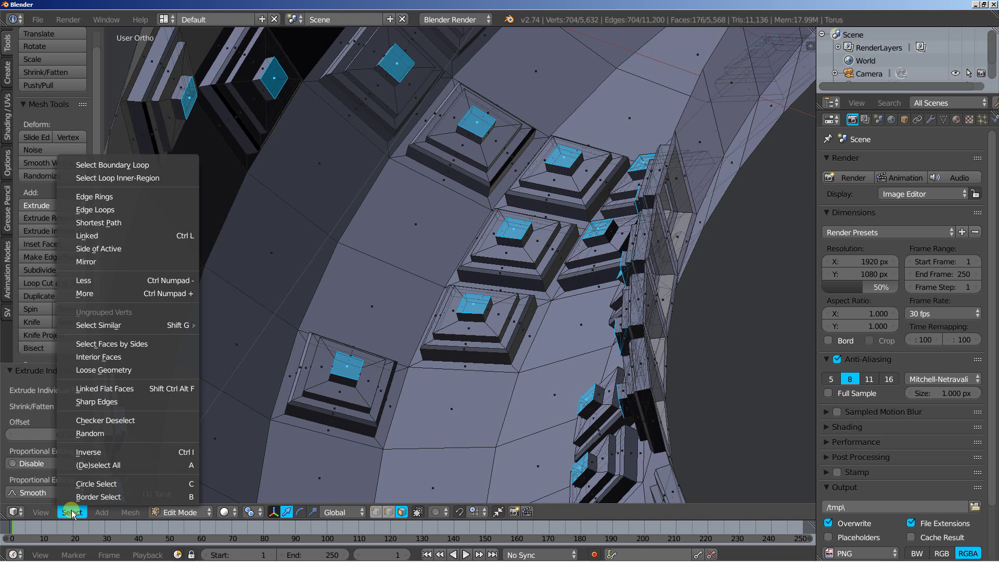
click(118, 293)
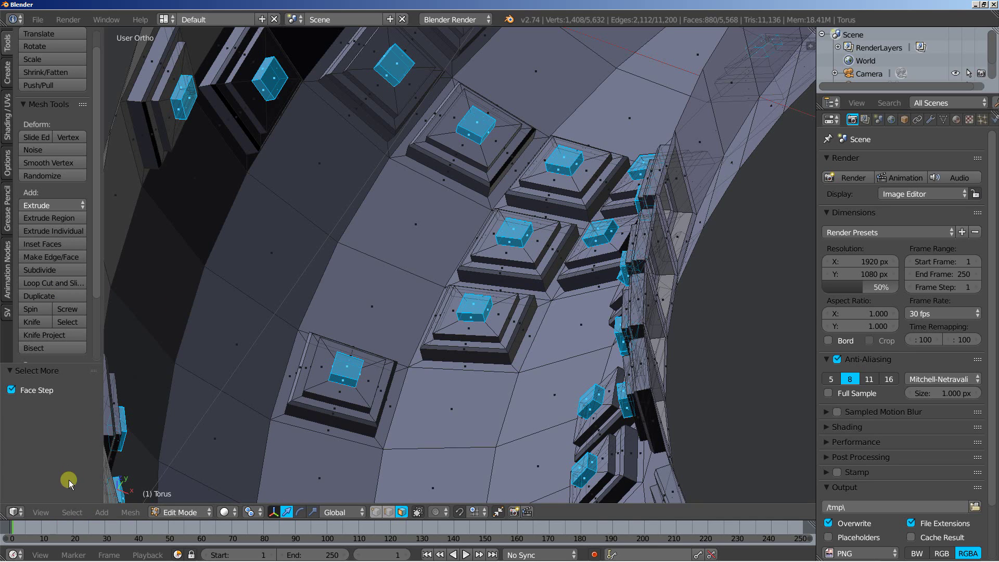
click(68, 509)
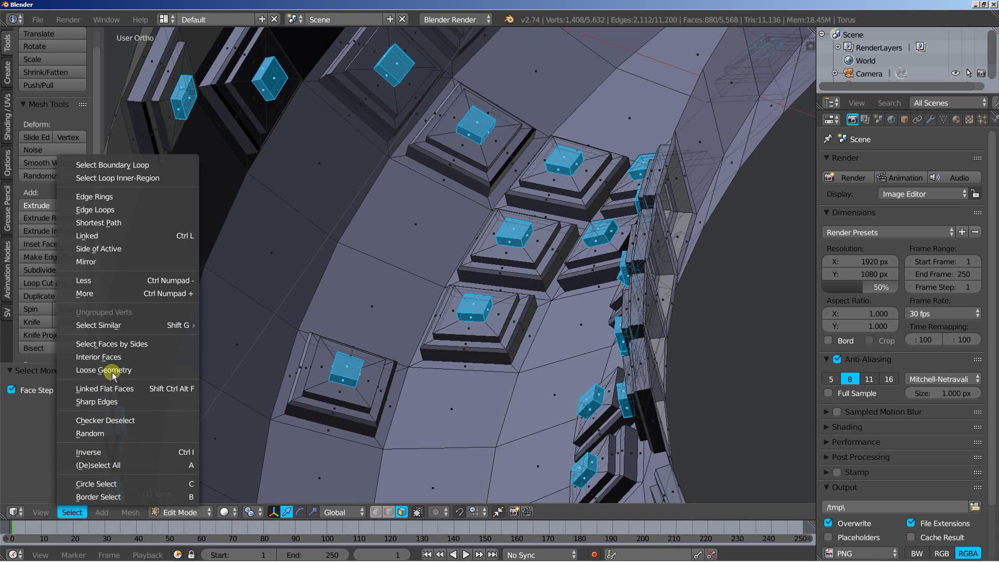
click(111, 295)
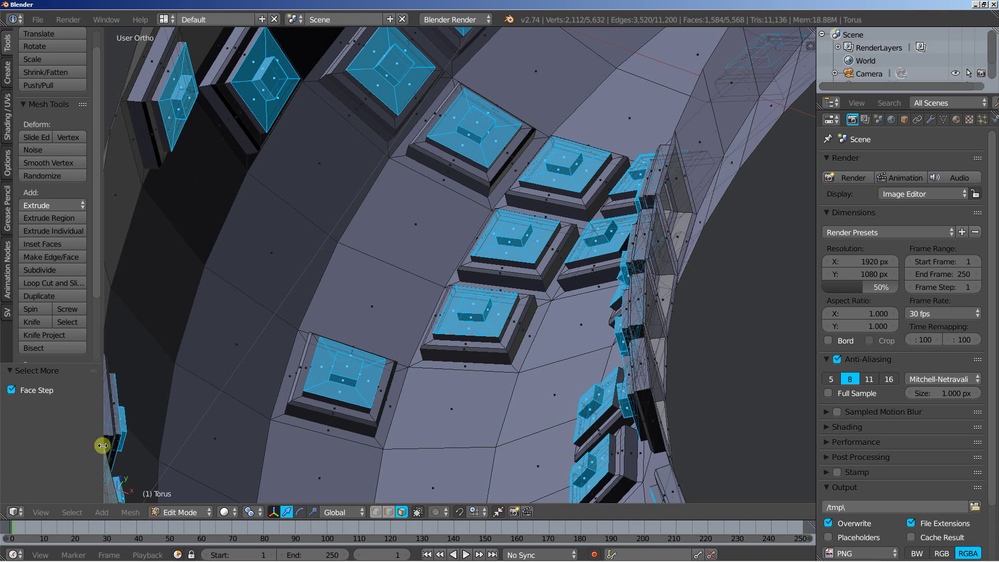
click(75, 513)
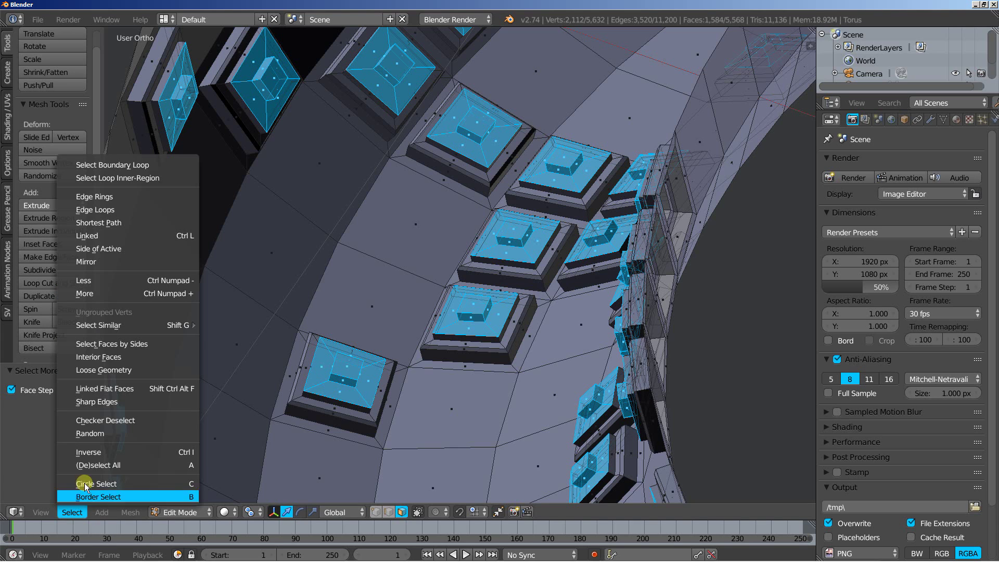
click(111, 295)
click(72, 512)
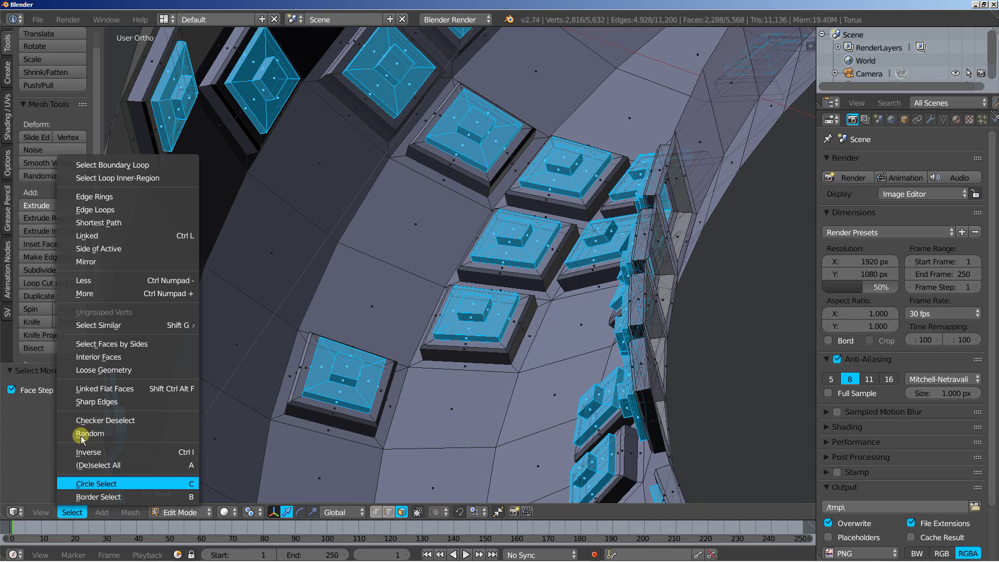
click(93, 293)
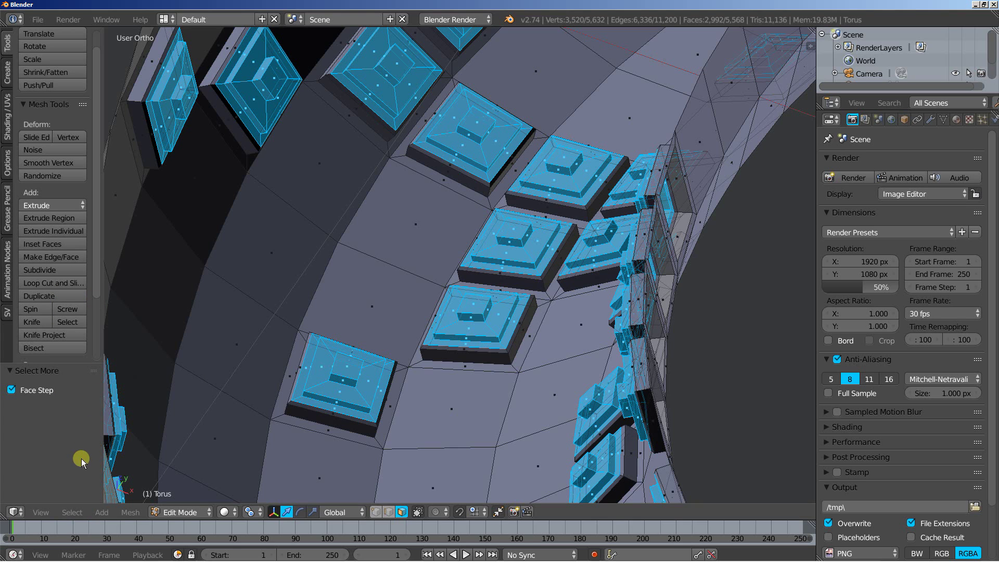
click(68, 508)
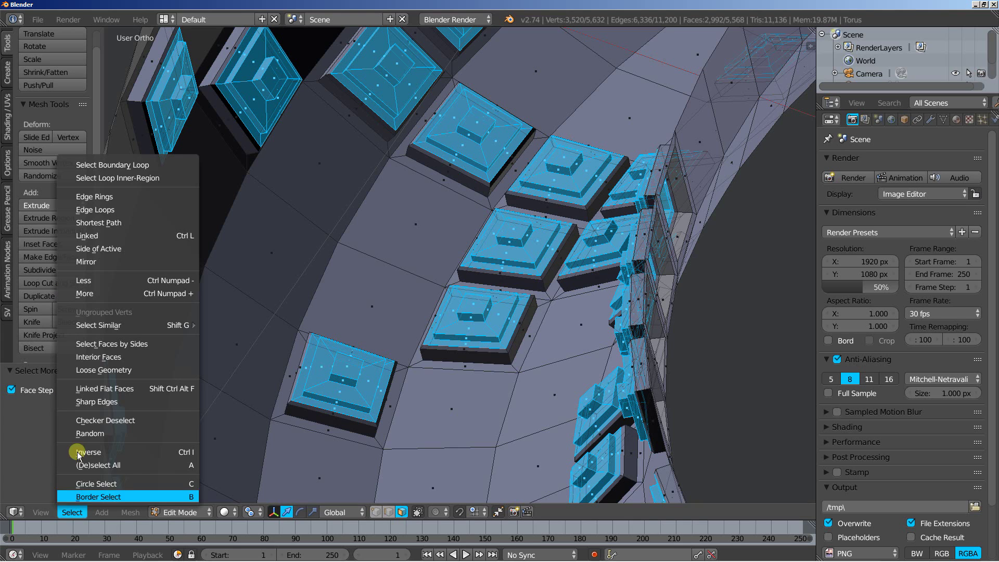
click(100, 284)
click(72, 512)
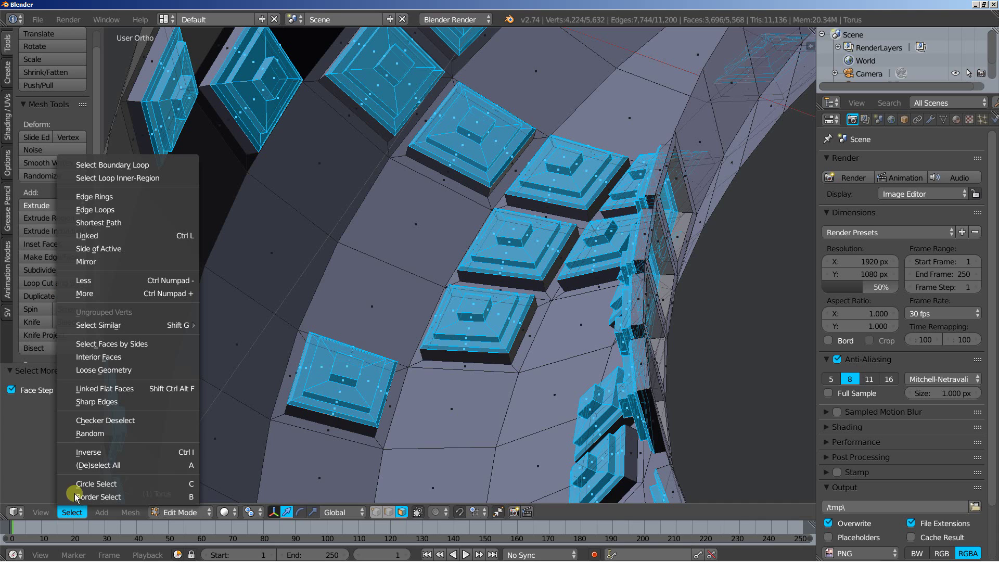
click(101, 293)
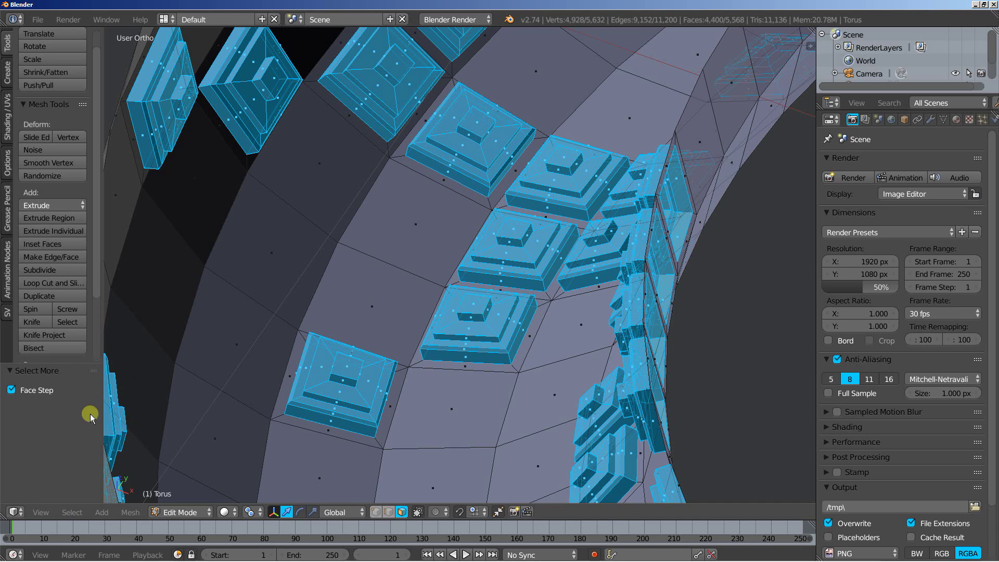
click(71, 508)
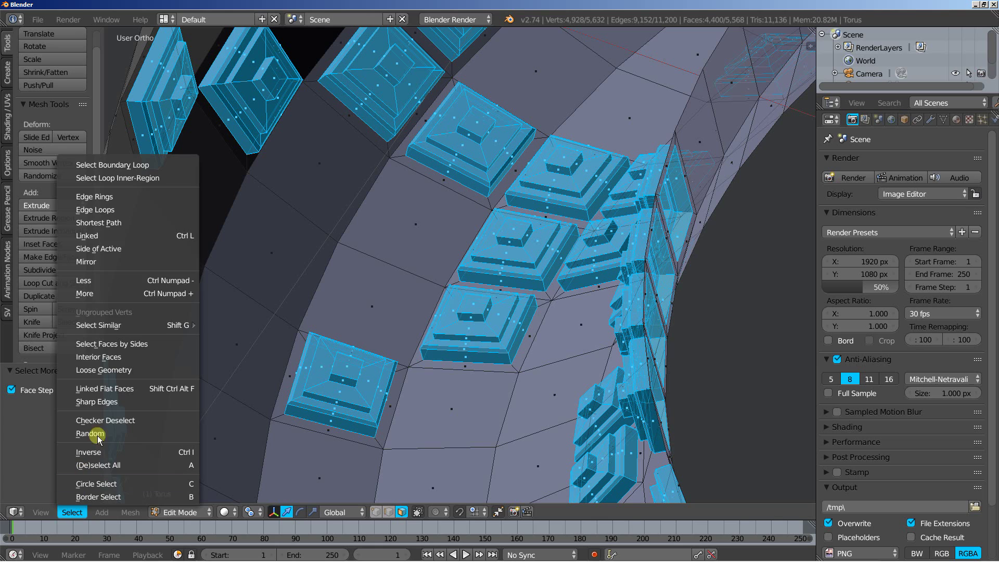
click(100, 293)
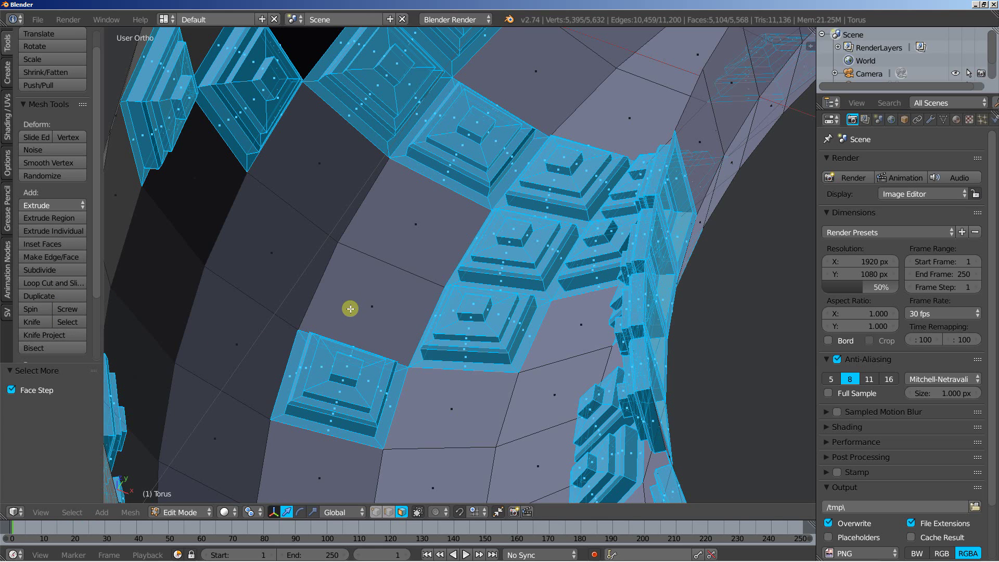
- Hide the grown selection and zoom out on the torus
key(h)
scroll(392, 335, down, 2)
scroll(393, 335, down, 5)
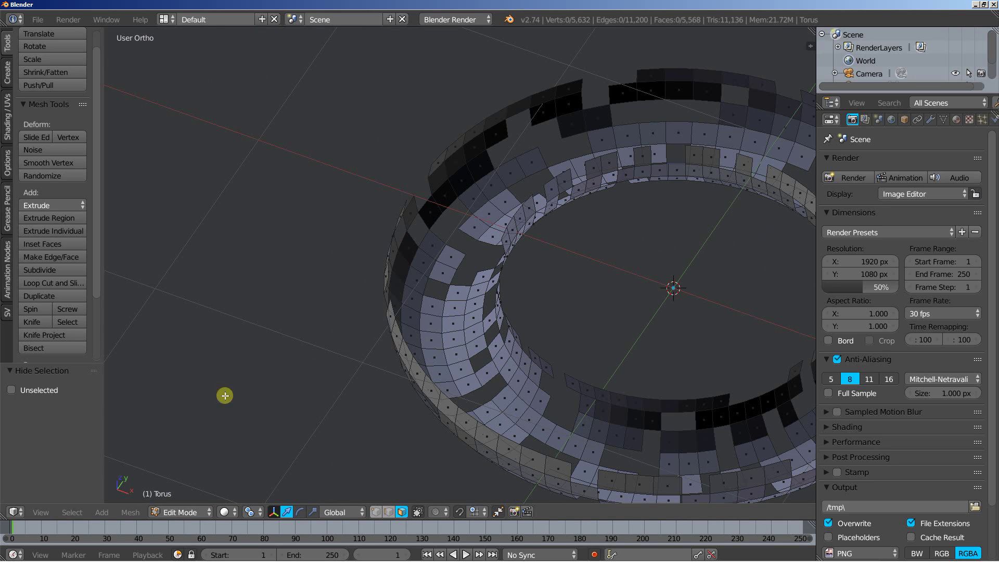
- Select Random faces at 40 percent, picking 195 of the remaining plain faces
click(72, 511)
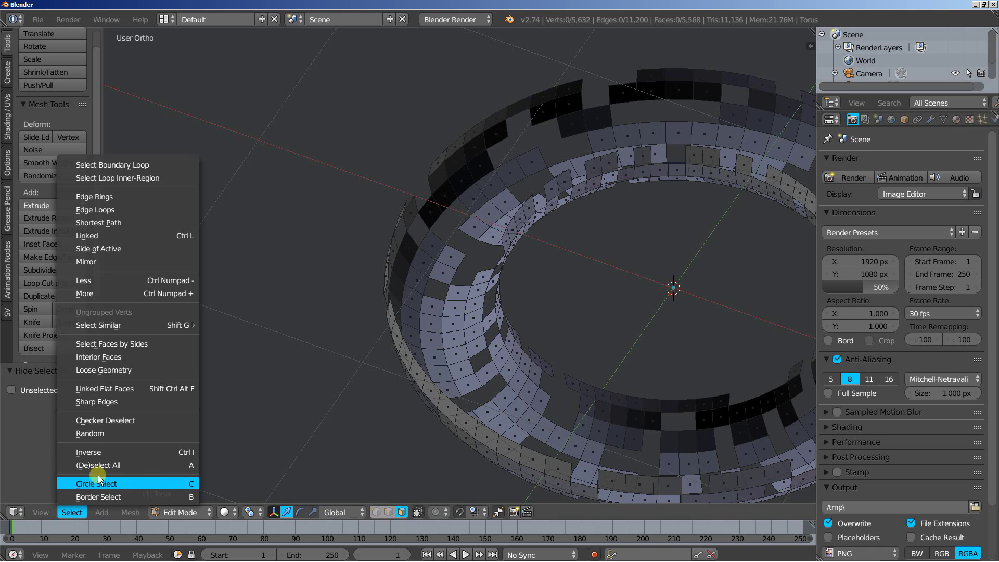
click(102, 431)
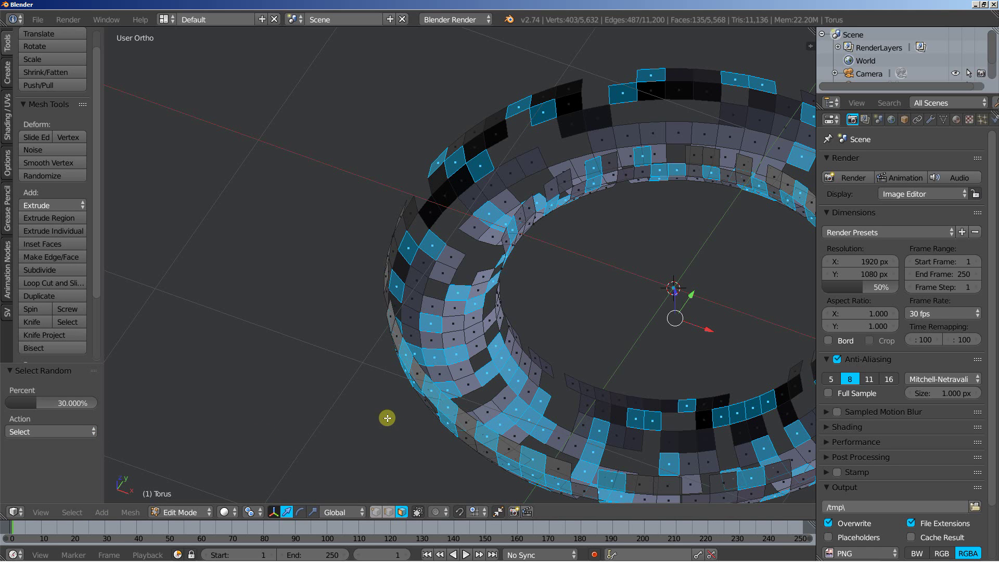
middle_drag(312, 413, 335, 438)
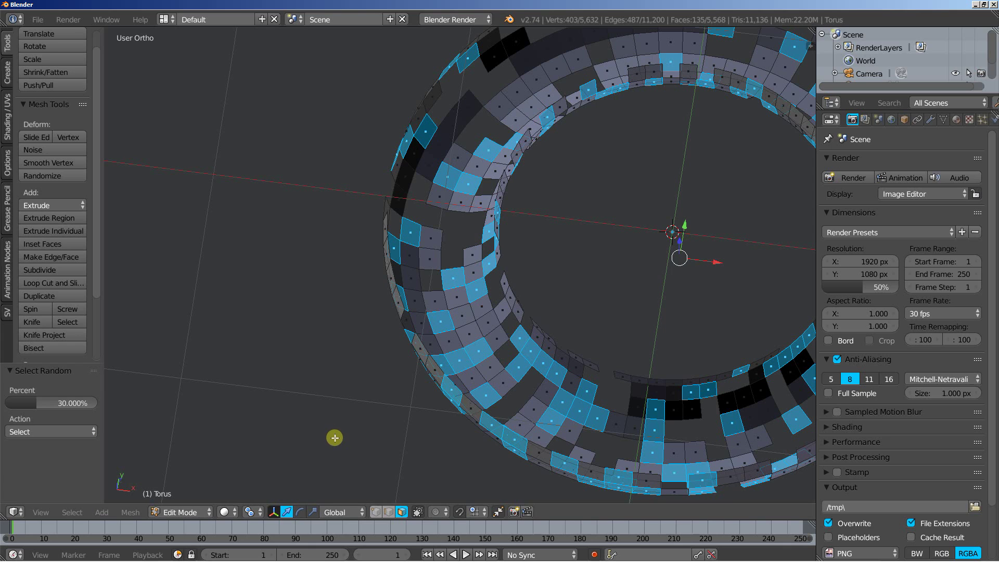
click(63, 402)
text(40)
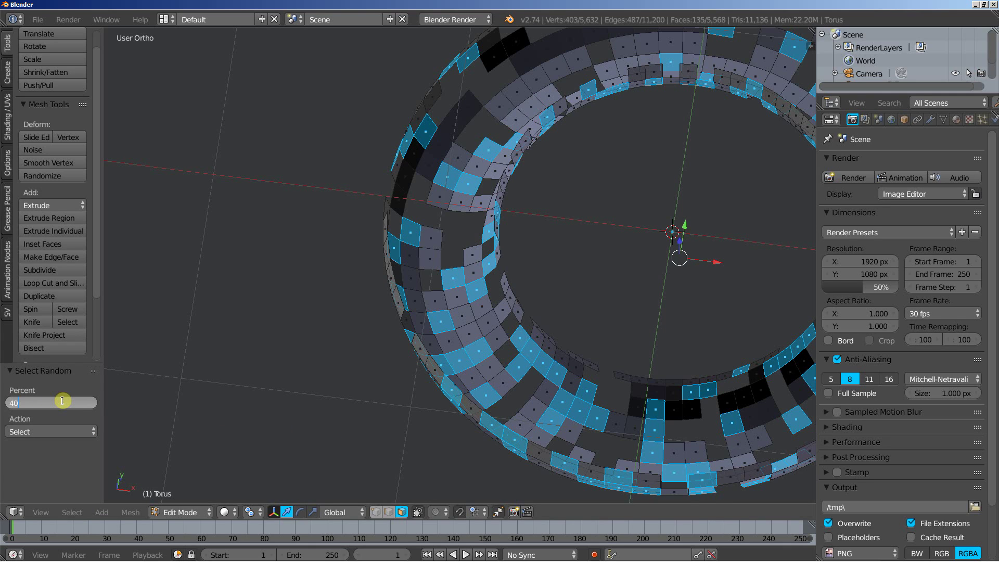
key(Return)
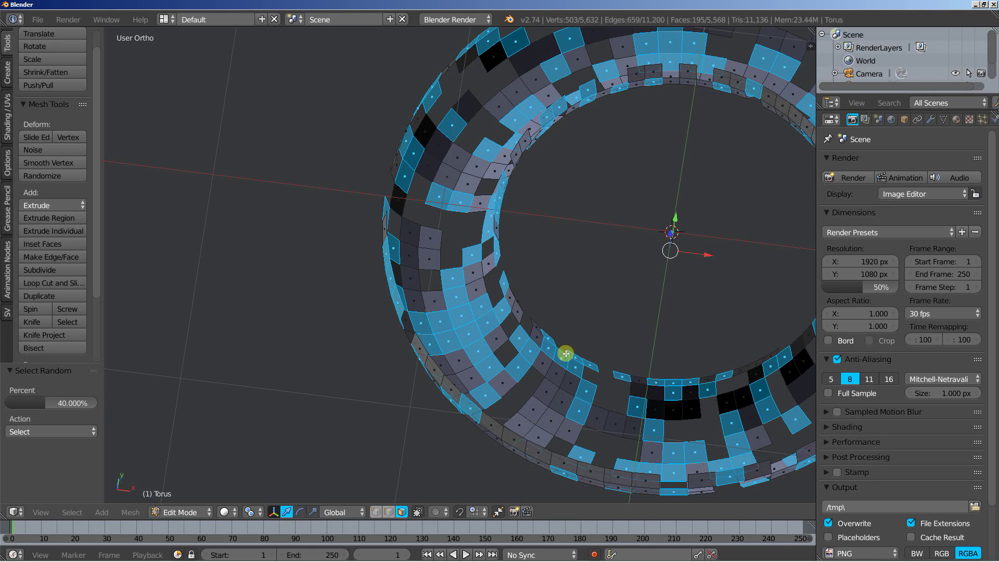
shift+middle_drag(566, 352, 417, 350)
scroll(340, 356, up, 2)
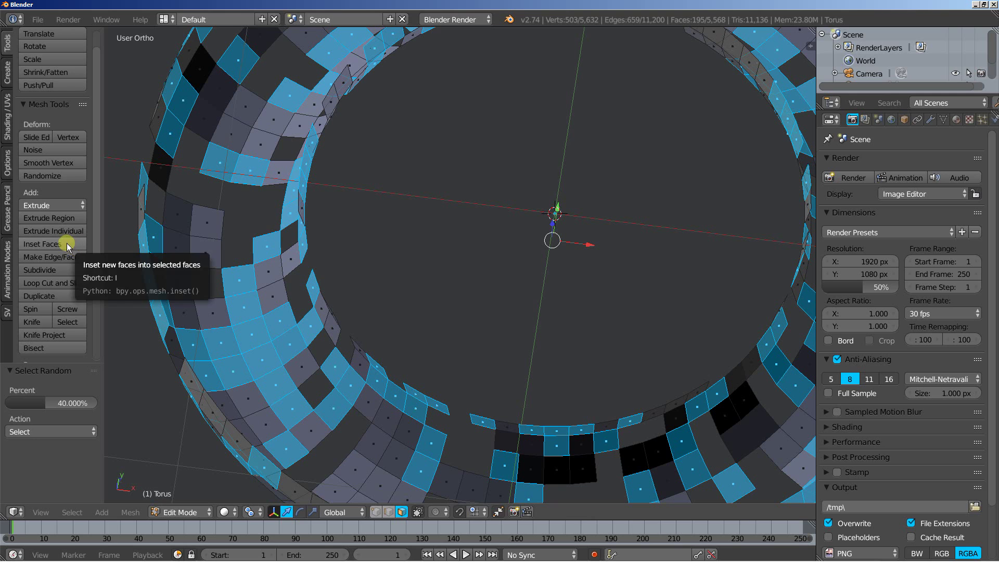
- Extrude the selected faces individually in place and scale them to 0.5
click(47, 233)
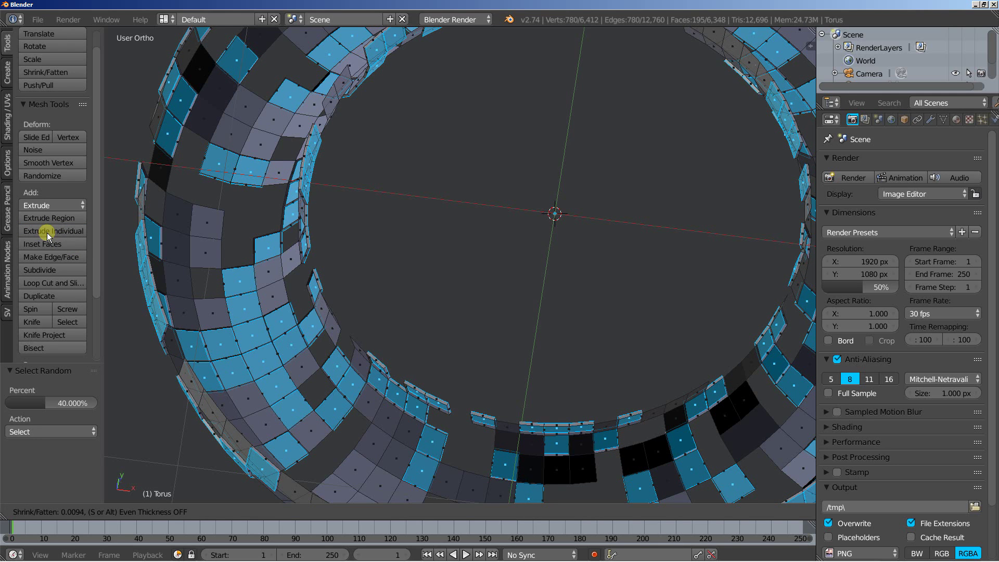
right_click(47, 233)
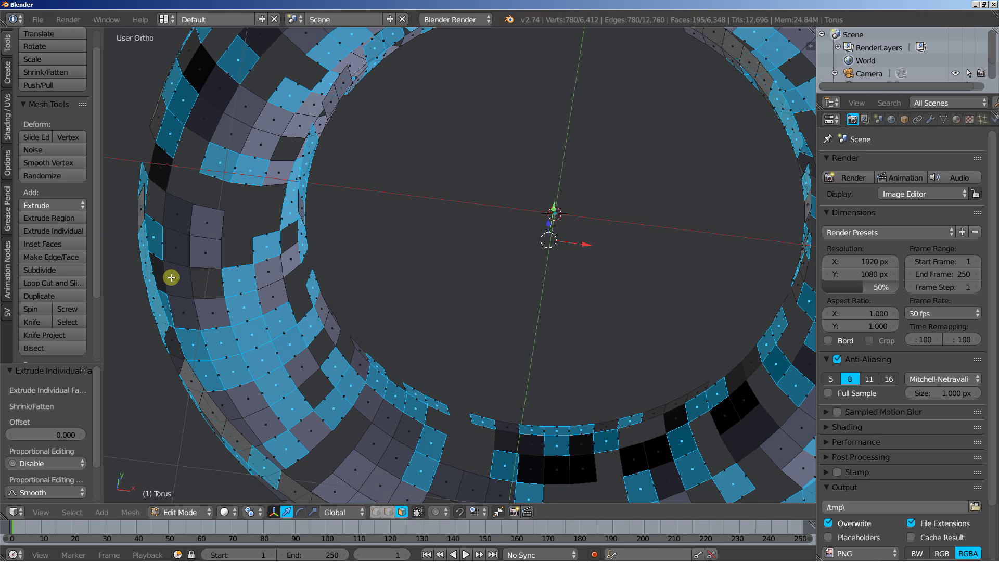
key(s)
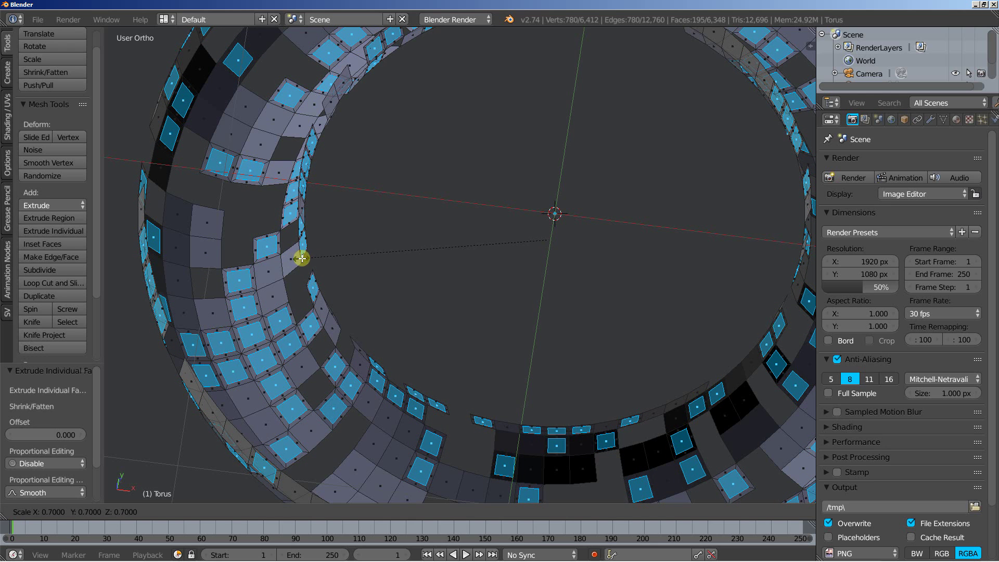
click(345, 258)
scroll(261, 286, up, 2)
scroll(165, 307, up, 5)
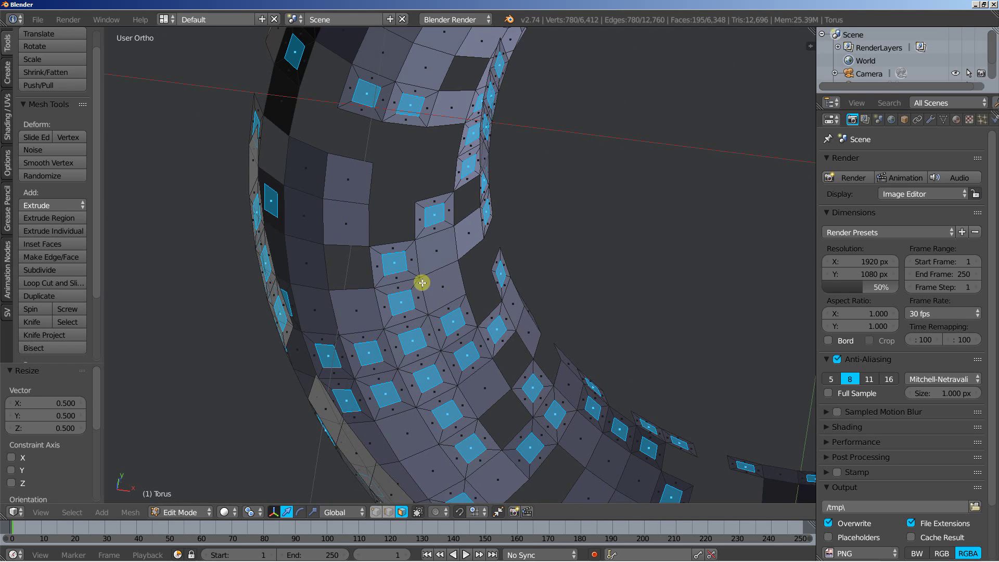
scroll(380, 285, up, 1)
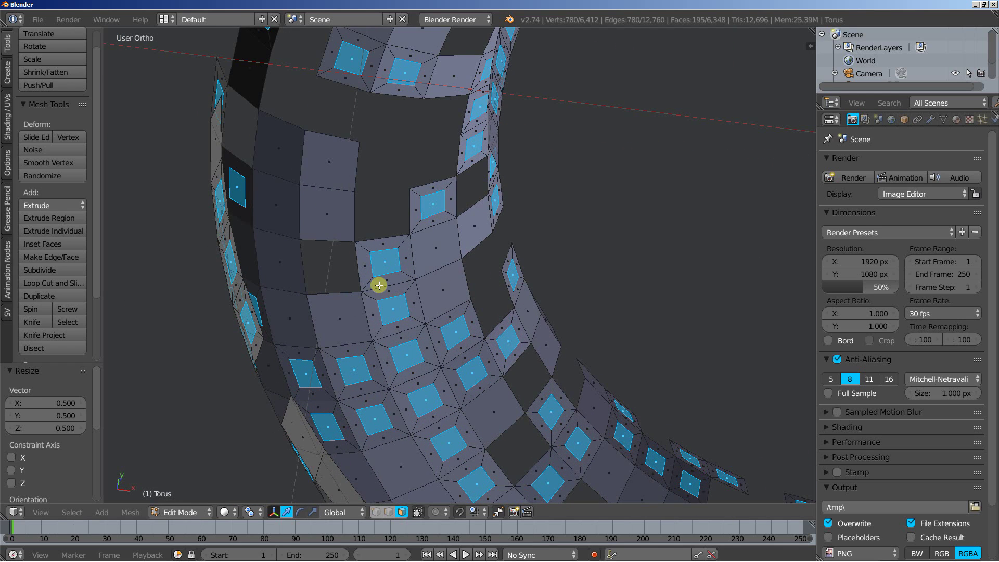
- Extrude the shrunken faces outward into boxes, then inset their tops by extruding flat and scaling to 0.8
click(55, 230)
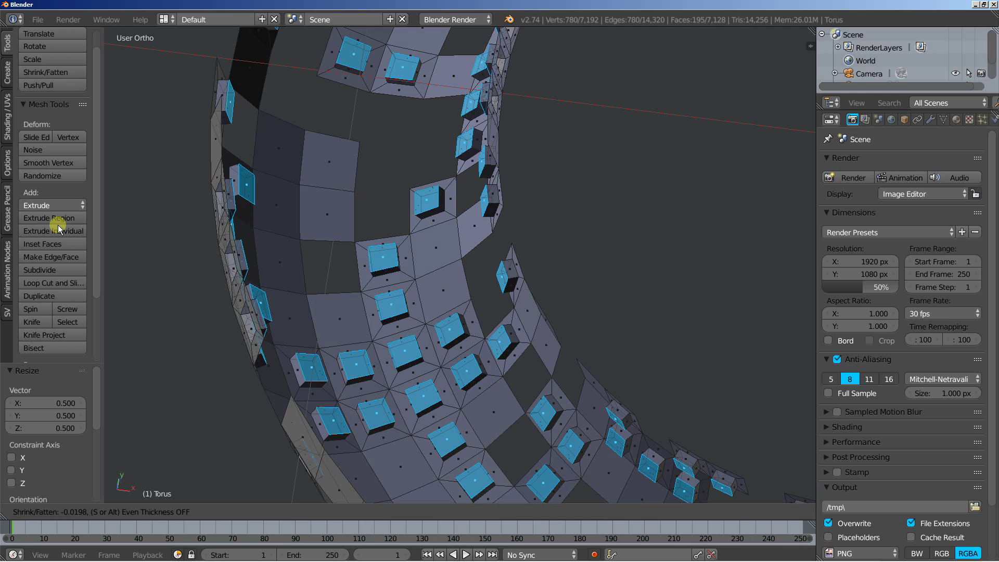
click(58, 226)
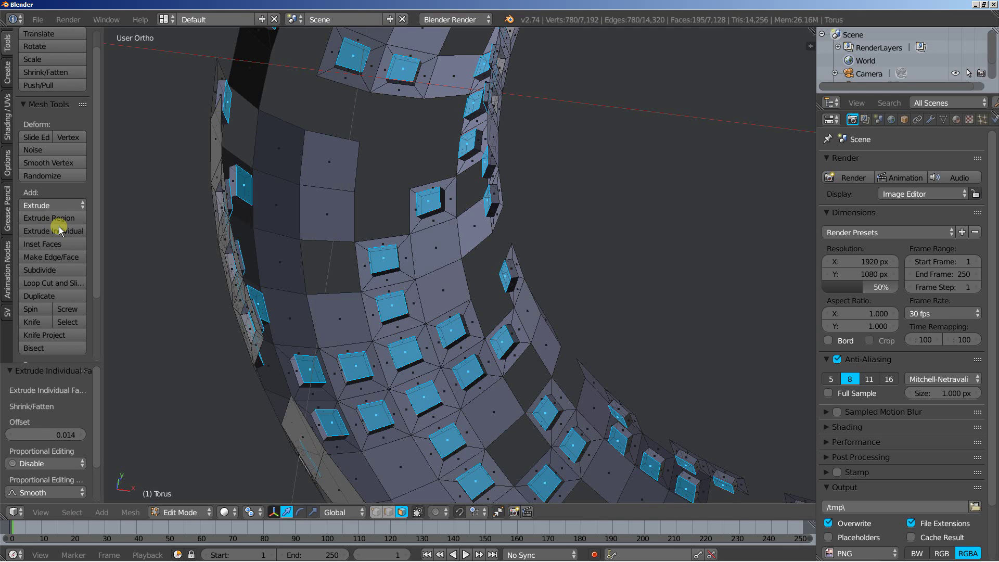
scroll(370, 298, up, 2)
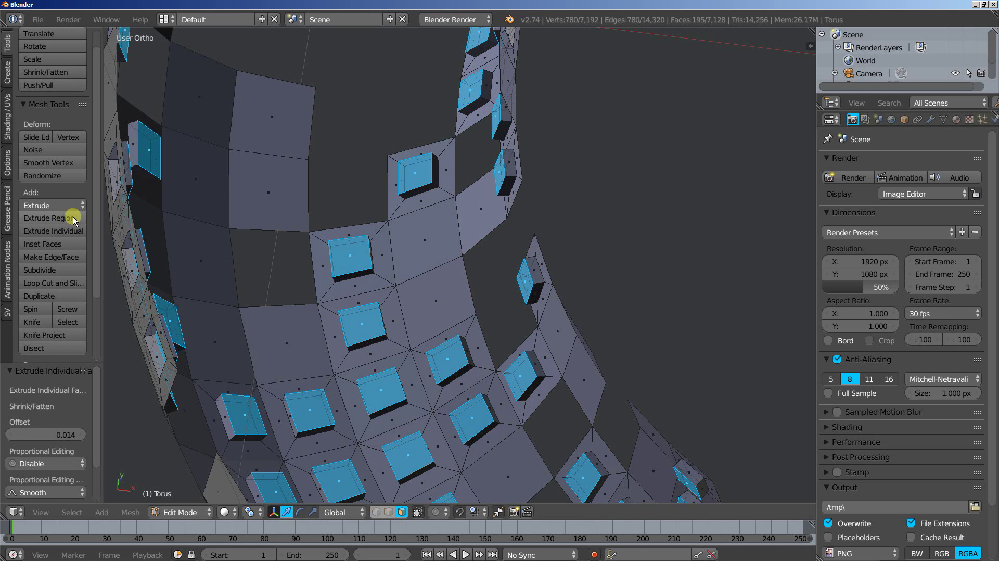
click(52, 229)
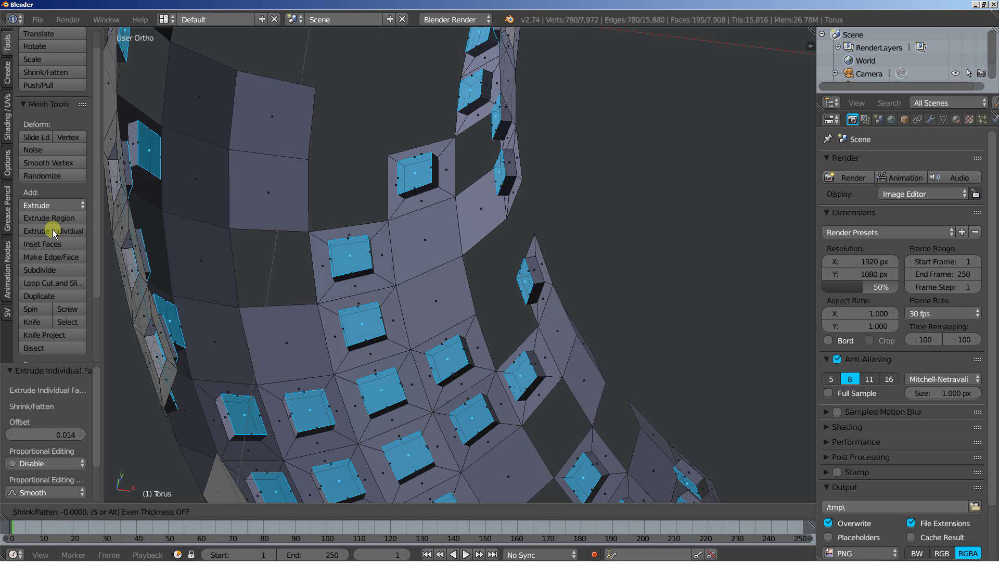
key(Escape)
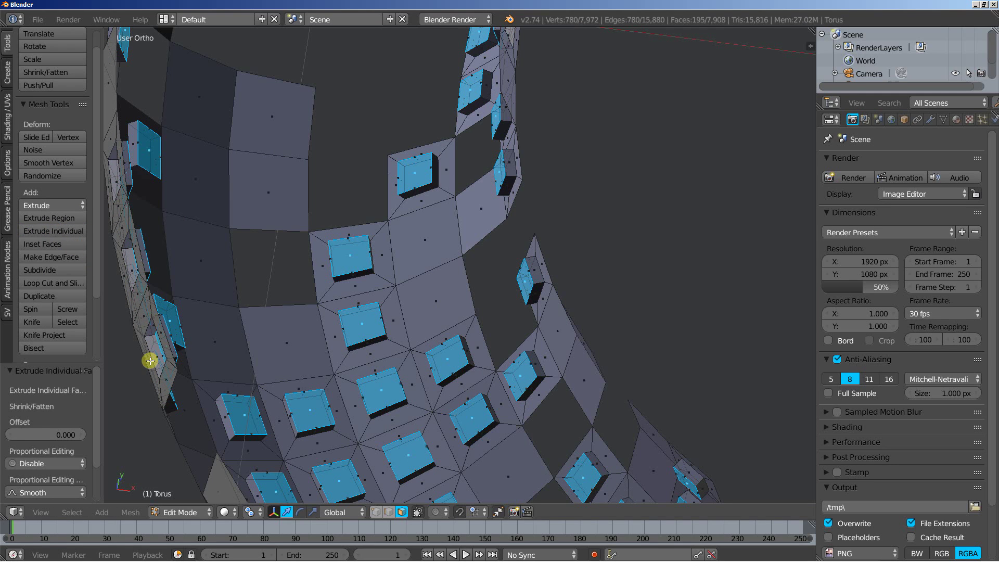
key(s)
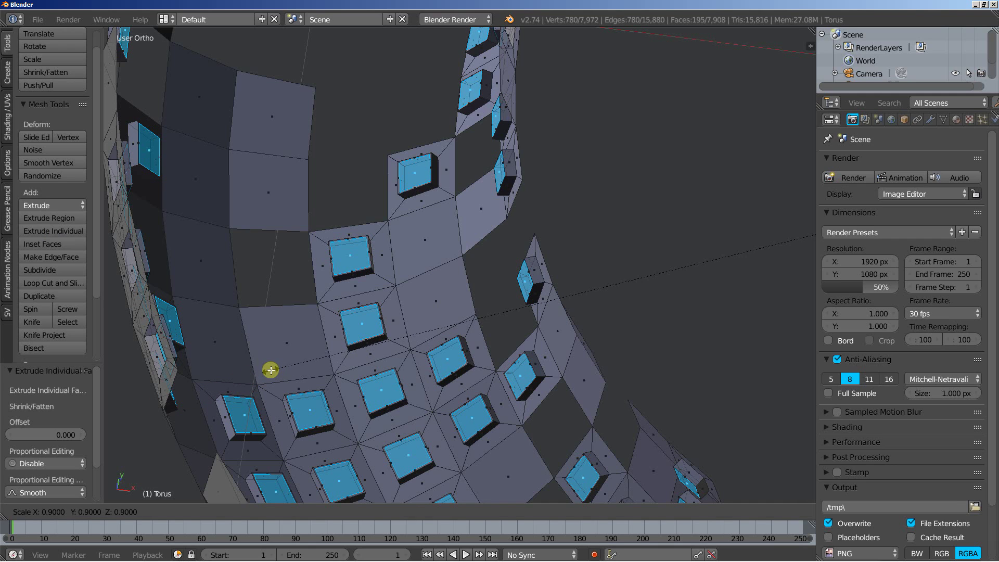
click(301, 364)
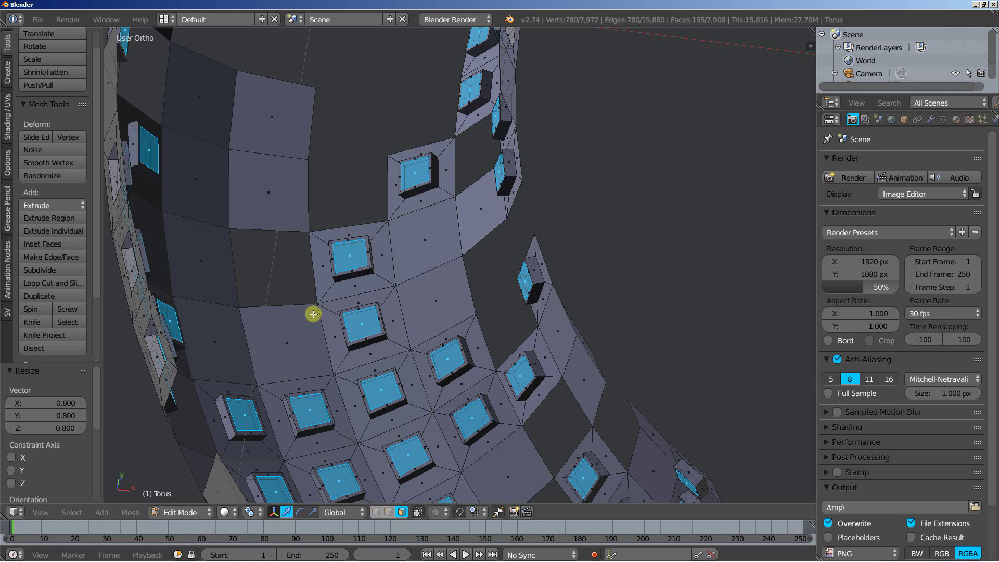
scroll(314, 298, up, 3)
scroll(330, 295, up, 2)
middle_drag(329, 294, 400, 241)
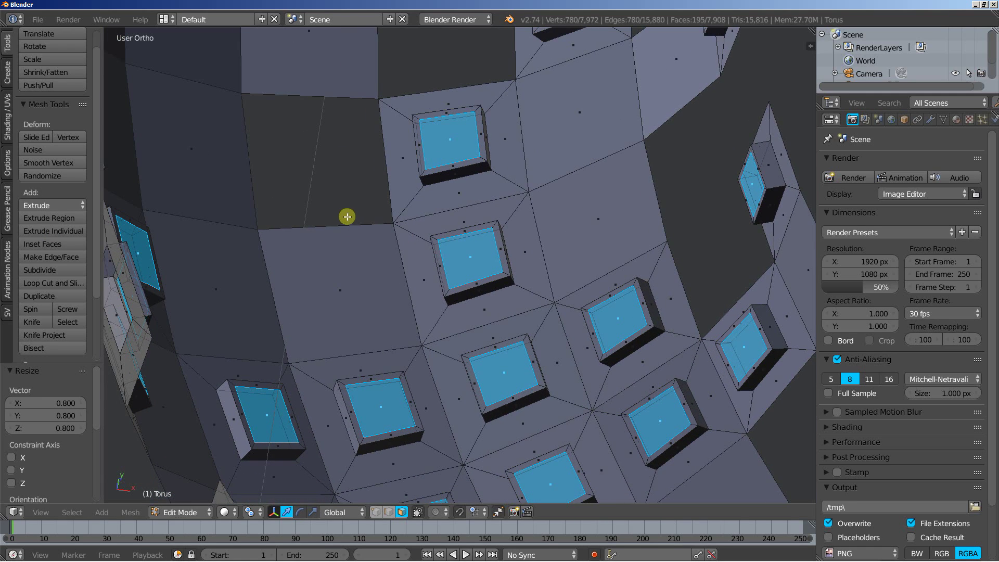
- Subdivide each box top into four panes, extrude them individually in place, and shrink each to 0.9
key(w)
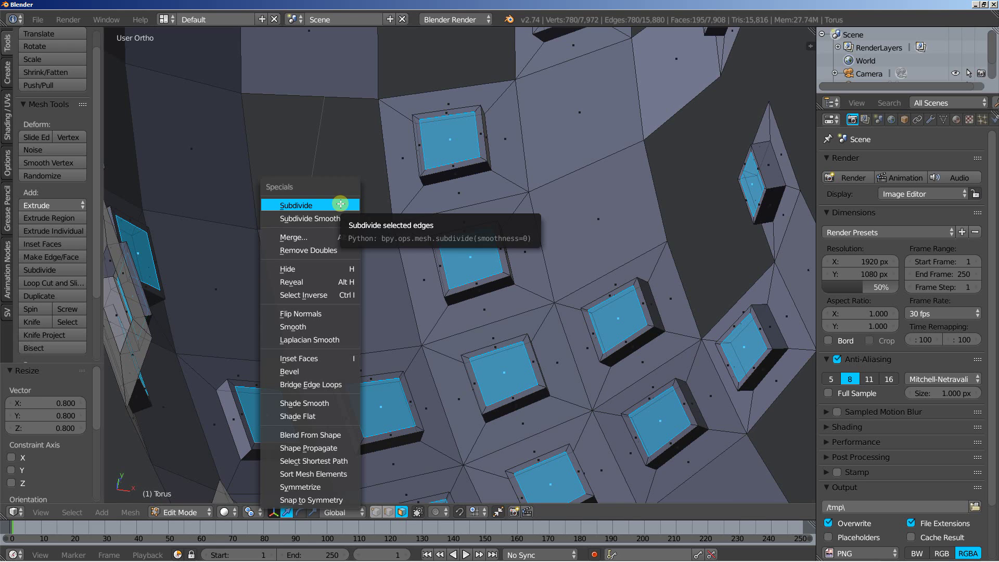
click(341, 204)
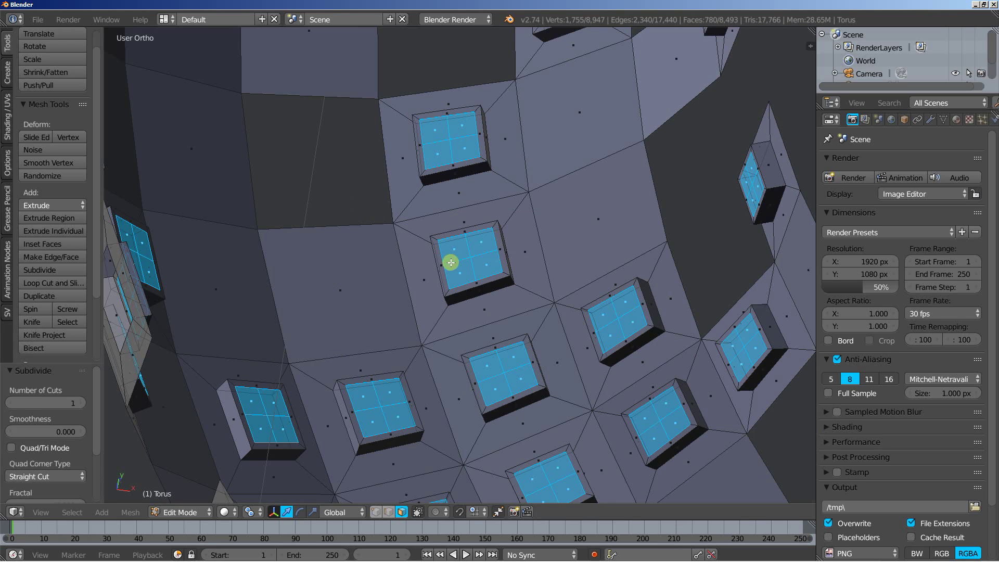
click(64, 230)
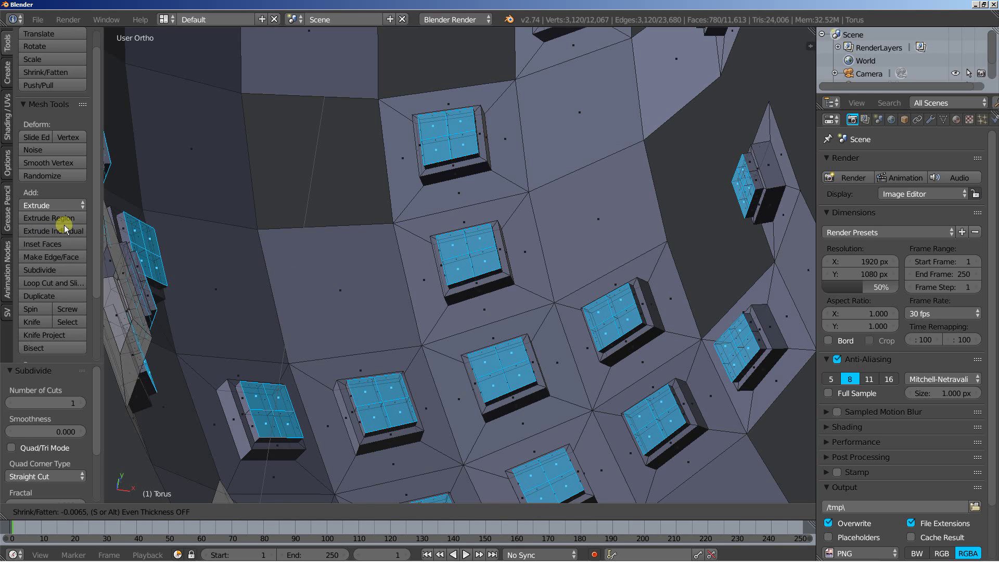
right_click(64, 225)
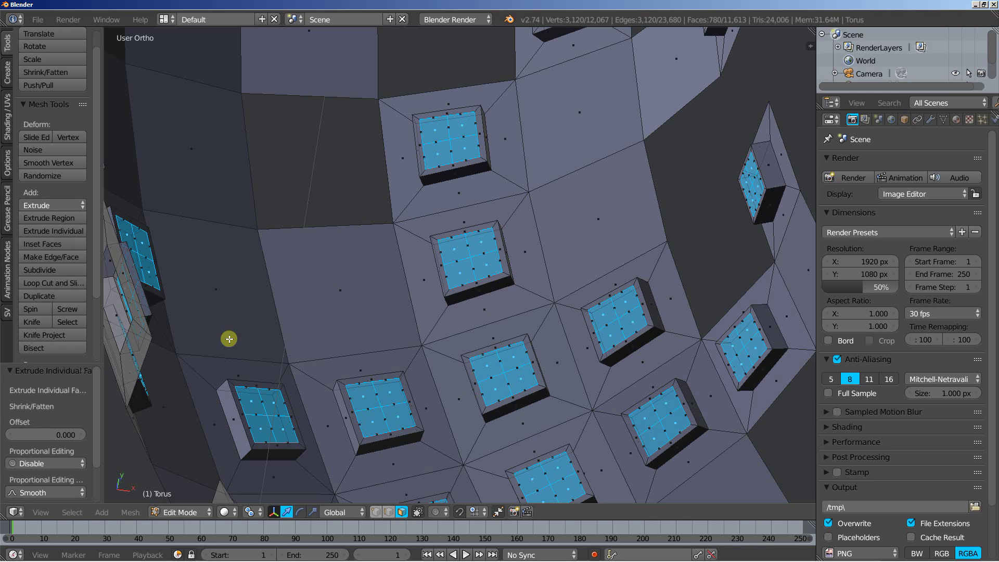
key(s)
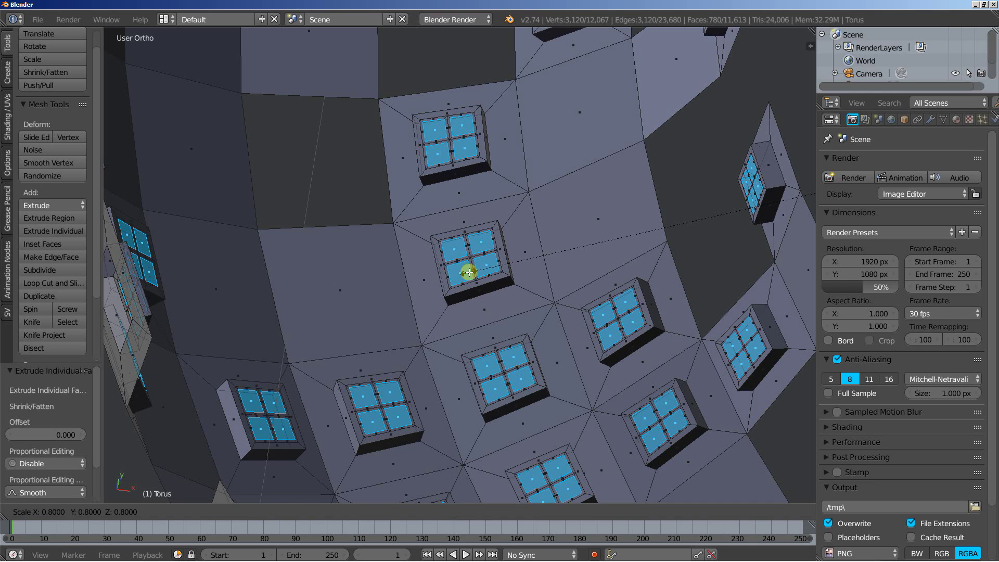
click(429, 263)
- Extrude the panes individually twice with a tiny inward offset, then shrink them to 0.943
scroll(429, 264, up, 4)
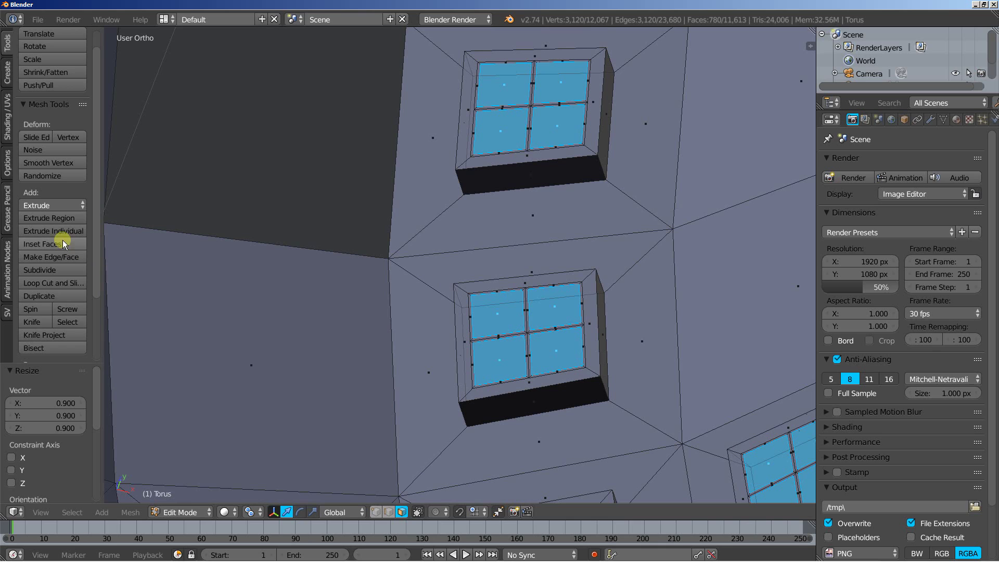
click(58, 230)
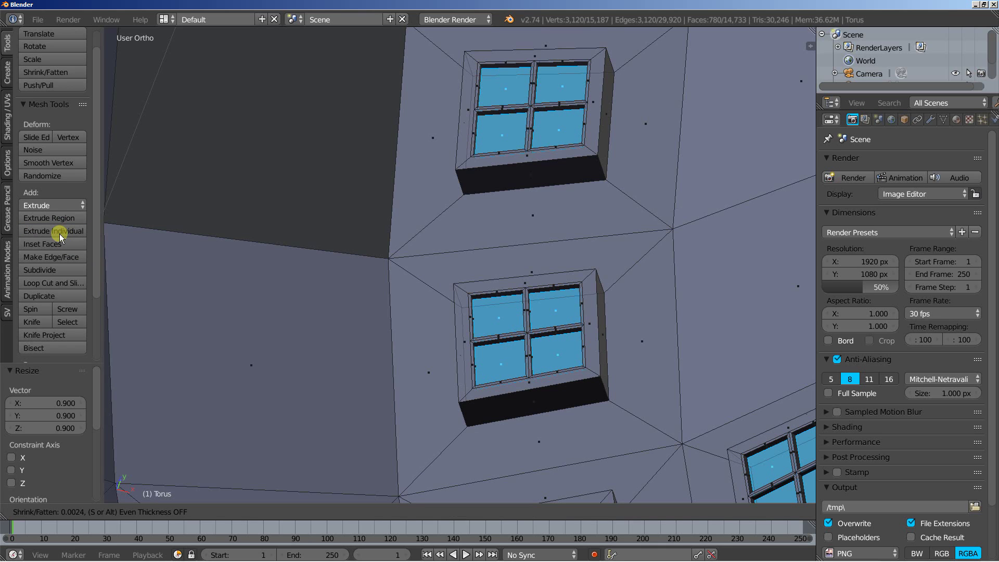
click(59, 233)
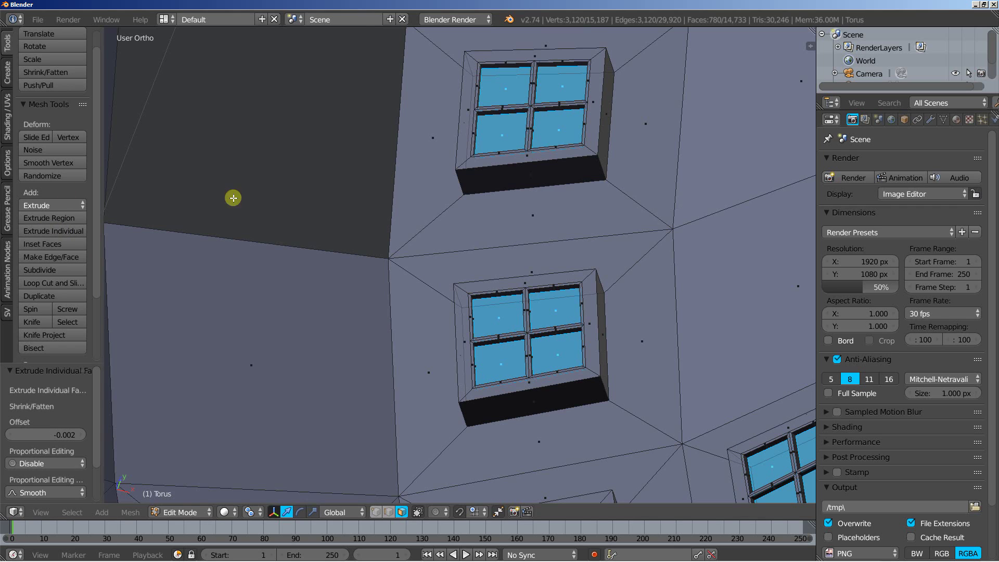
scroll(350, 236, down, 5)
scroll(350, 235, up, 4)
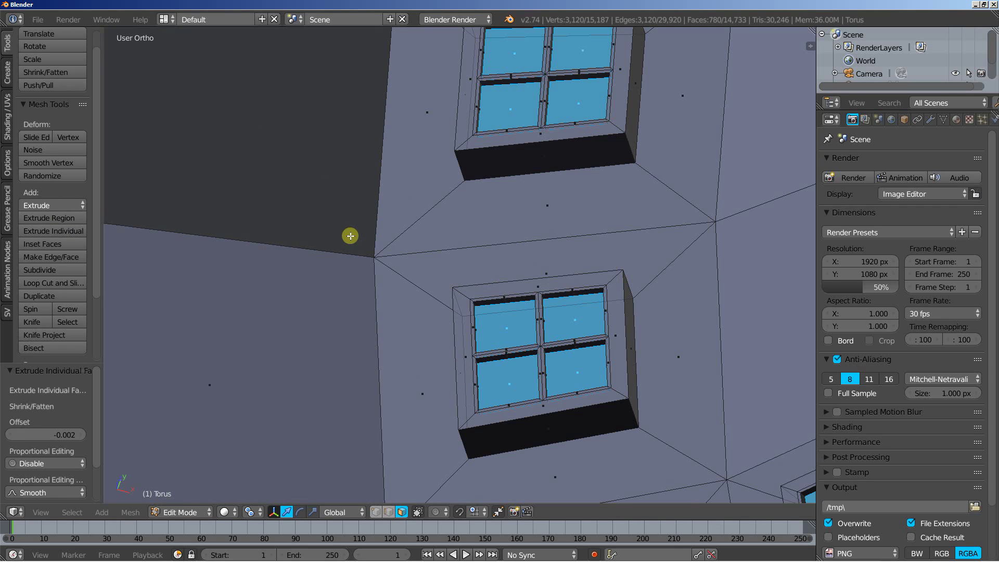
click(57, 229)
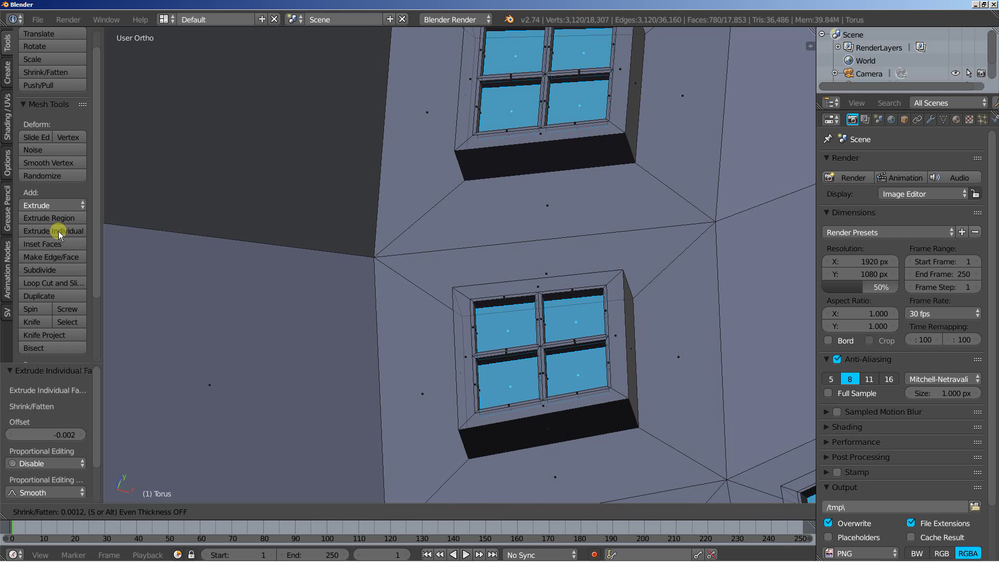
click(58, 231)
key(s)
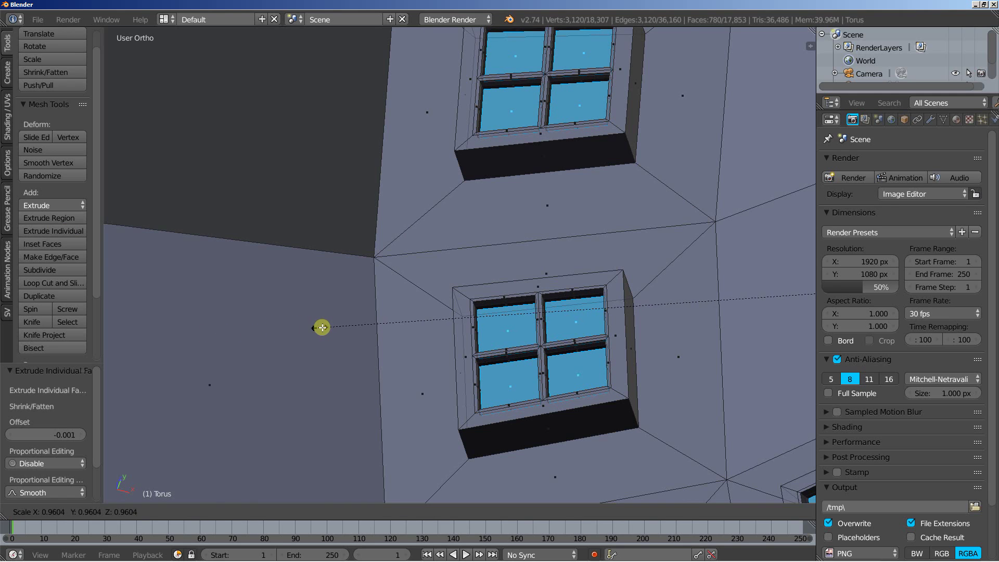
click(383, 323)
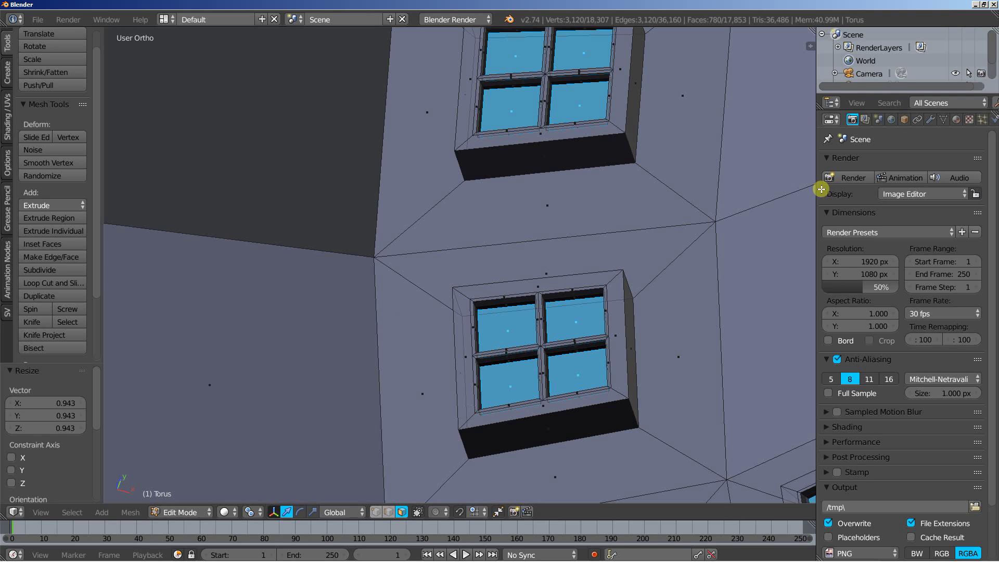
- Create Material.001 for the torus, then add a red Material.002 and assign it to the panes
click(957, 119)
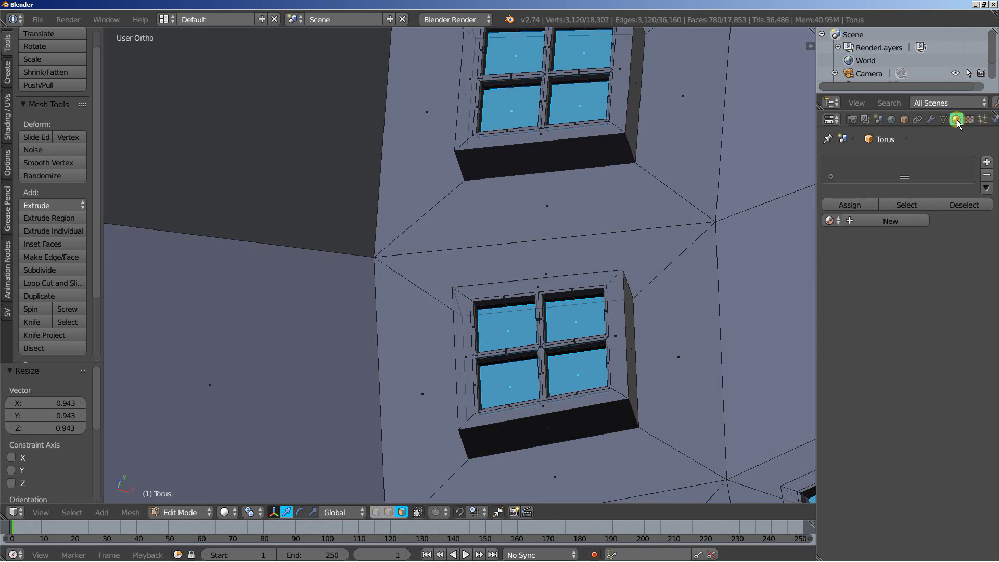
click(883, 224)
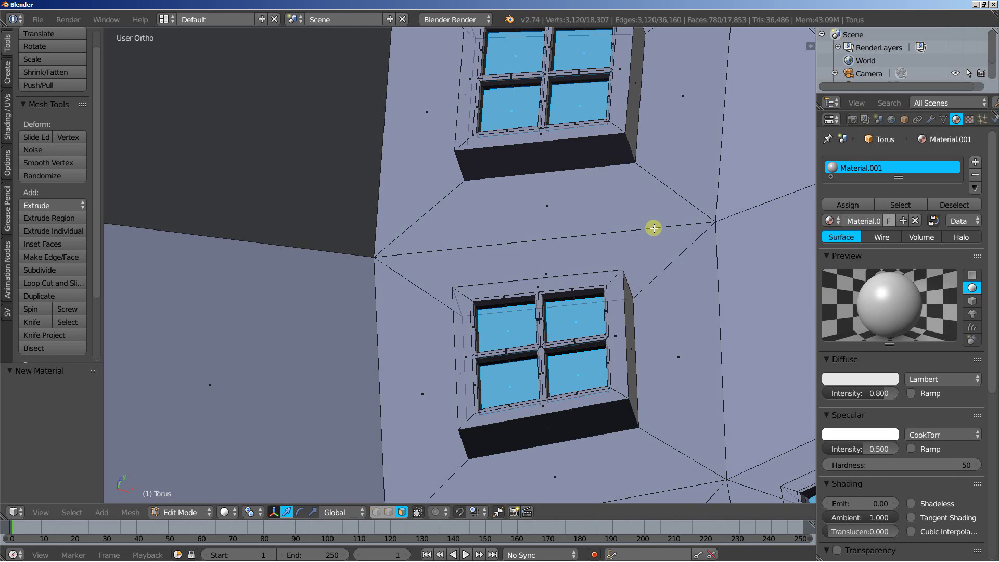
click(977, 163)
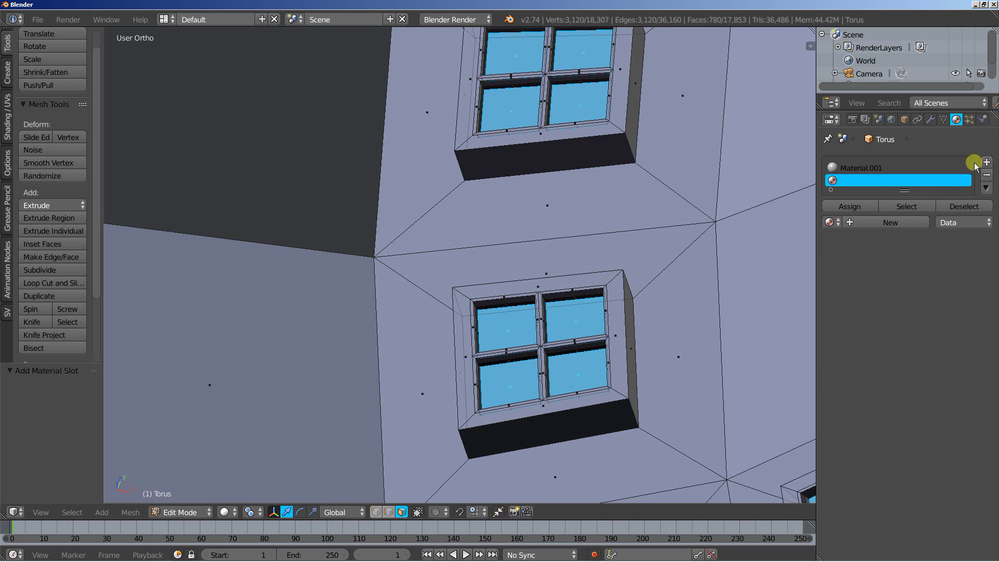
click(882, 221)
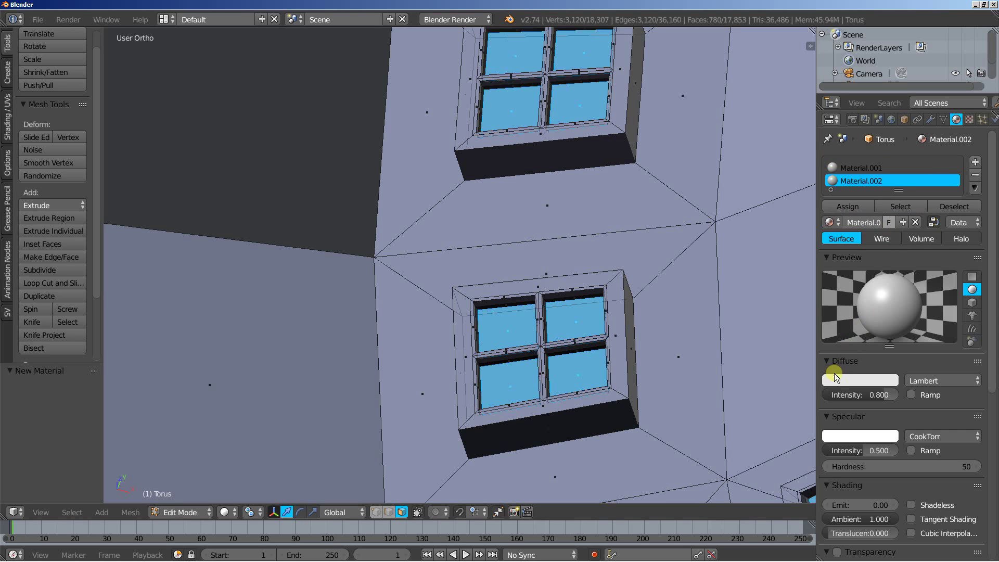
click(835, 377)
drag(831, 261, 817, 307)
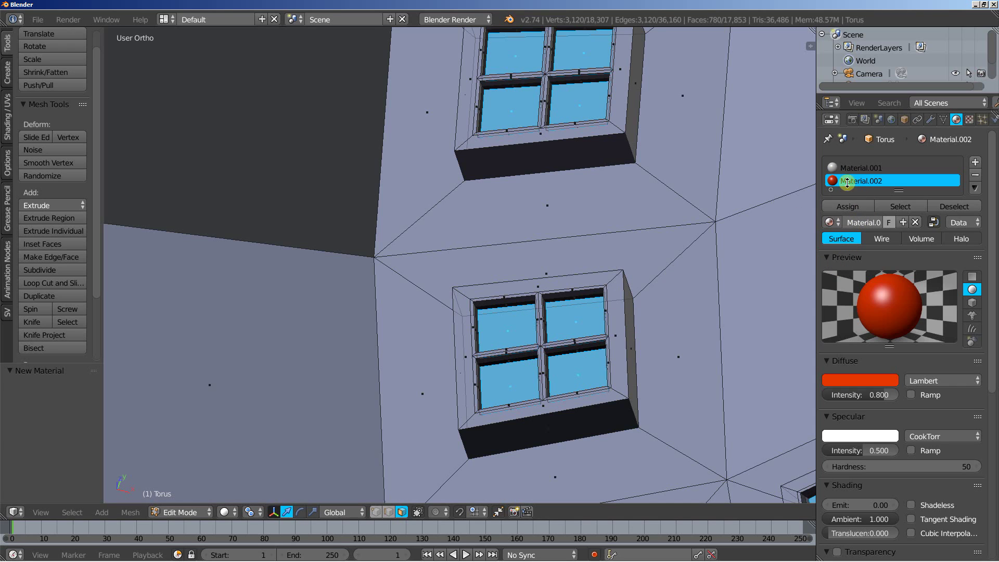
click(845, 206)
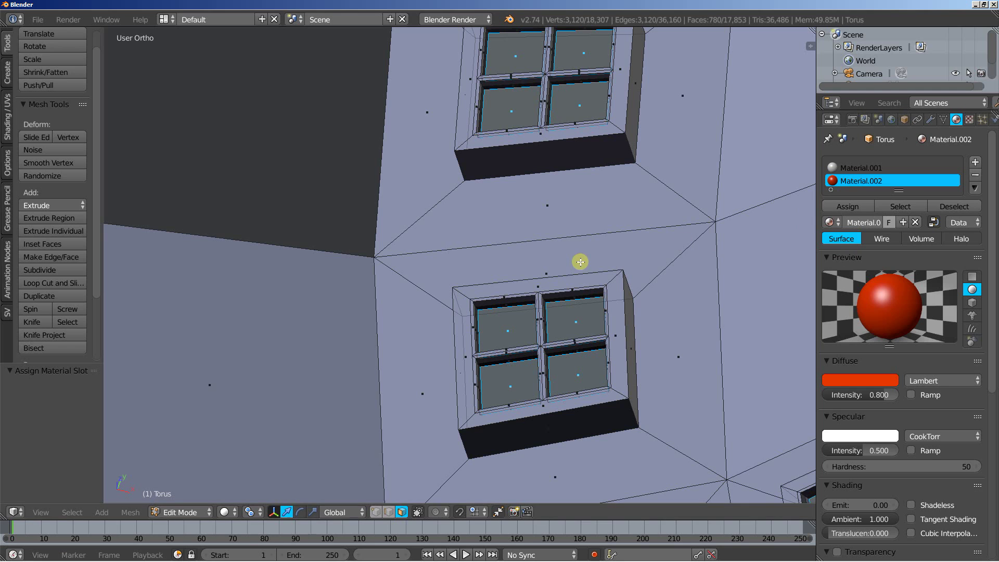
- Grow the selection six times with Select More until it reaches 12,480 faces
scroll(670, 282, down, 4)
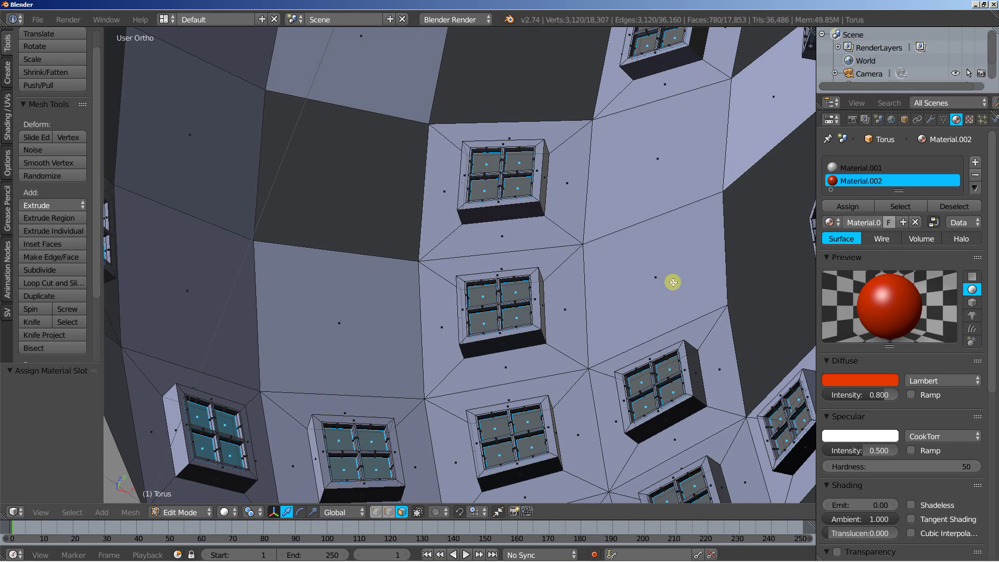
scroll(673, 282, up, 3)
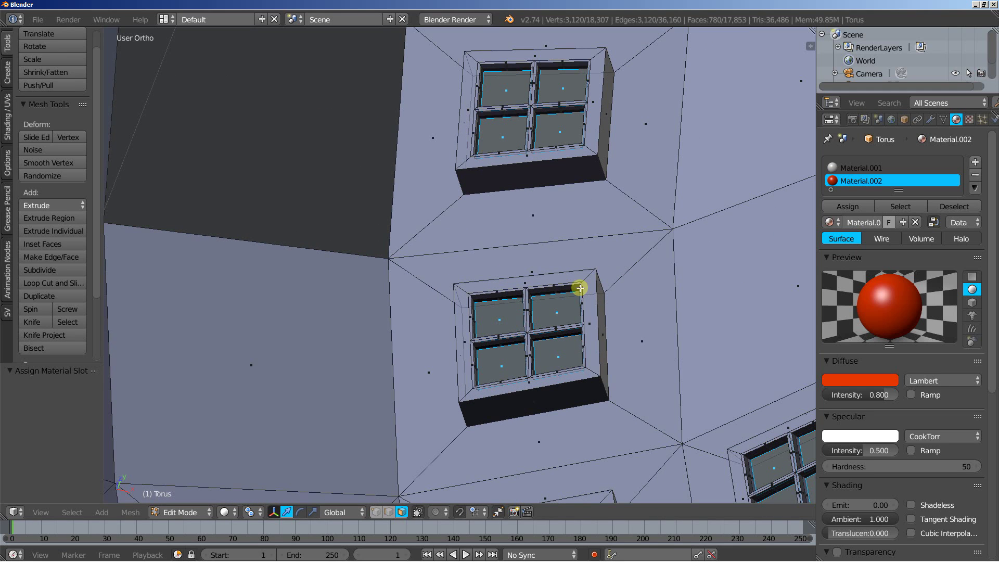
click(73, 512)
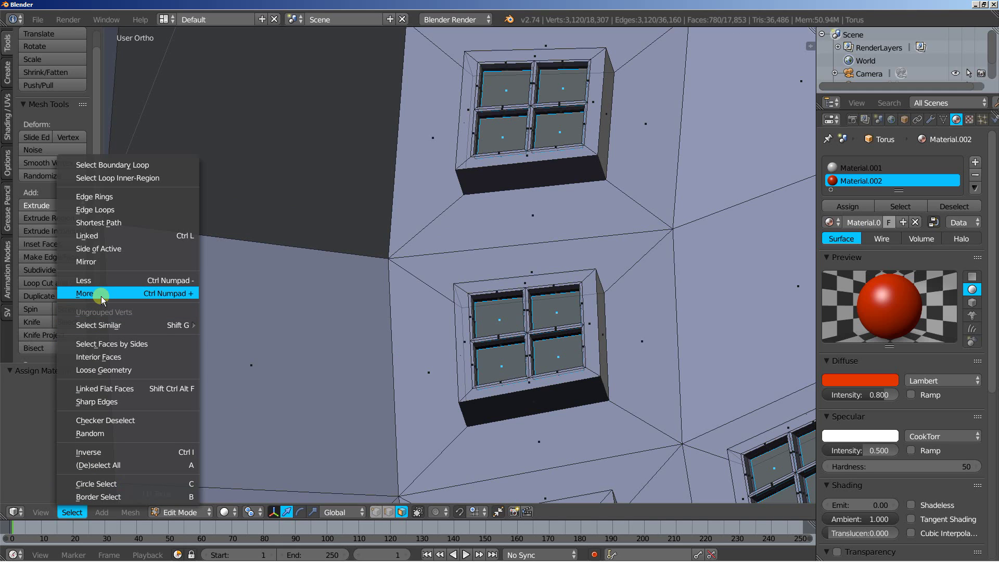
click(101, 295)
click(72, 512)
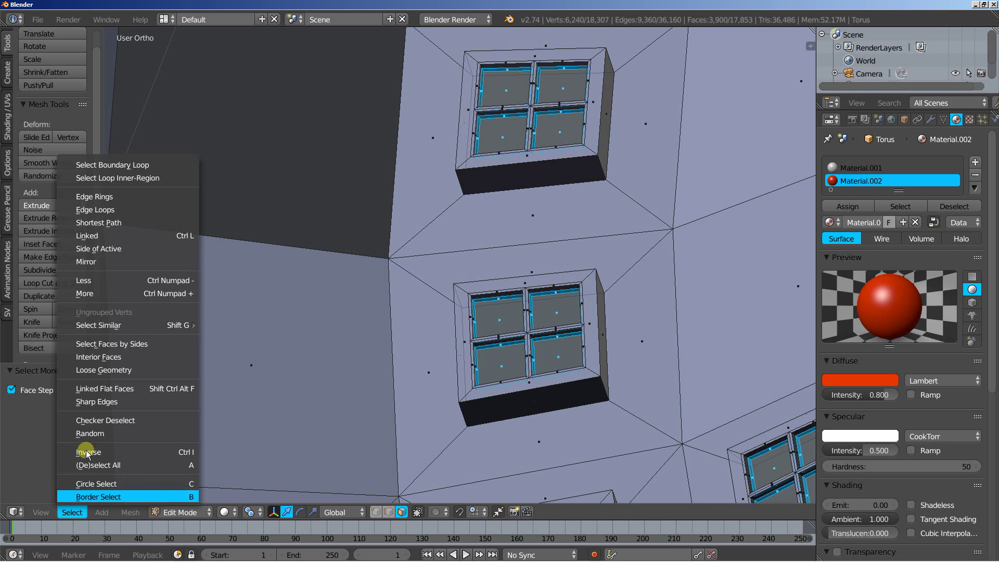
click(102, 292)
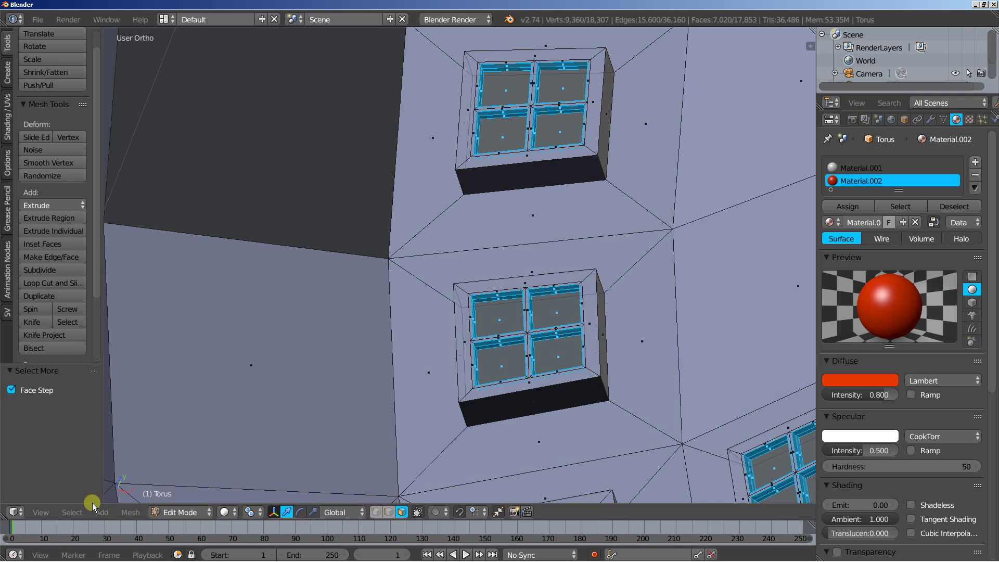
click(76, 512)
click(105, 292)
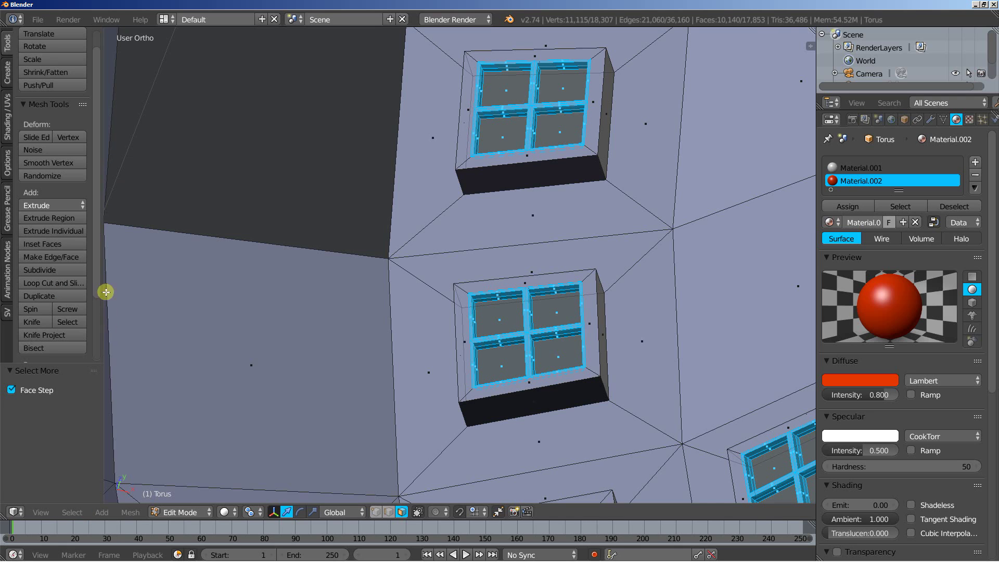
click(72, 512)
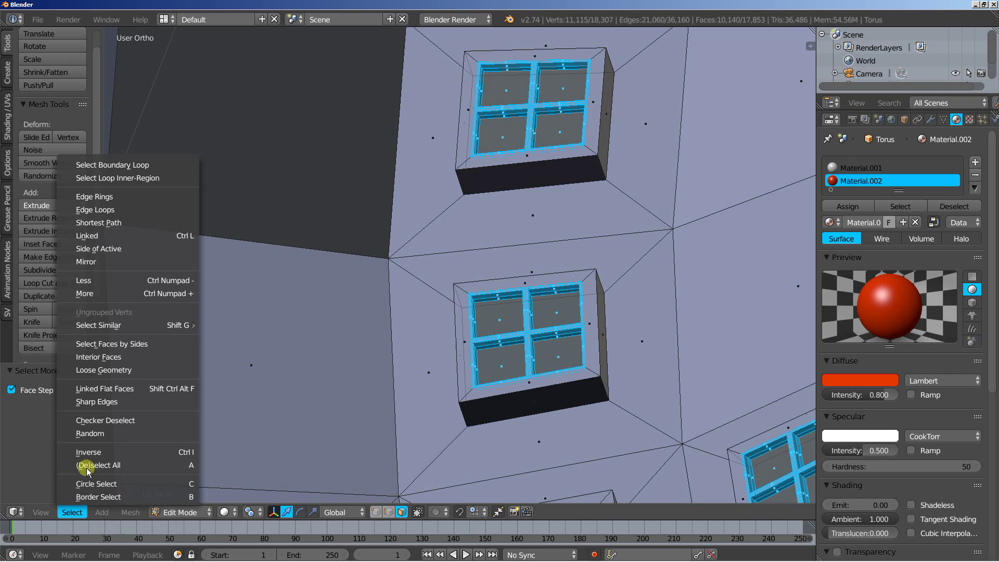
click(128, 294)
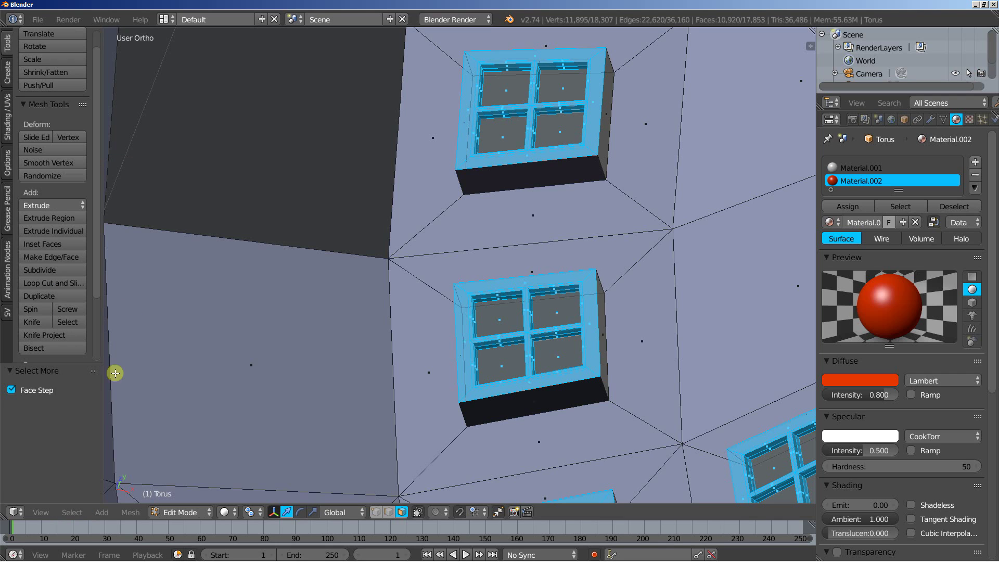
click(72, 512)
click(110, 294)
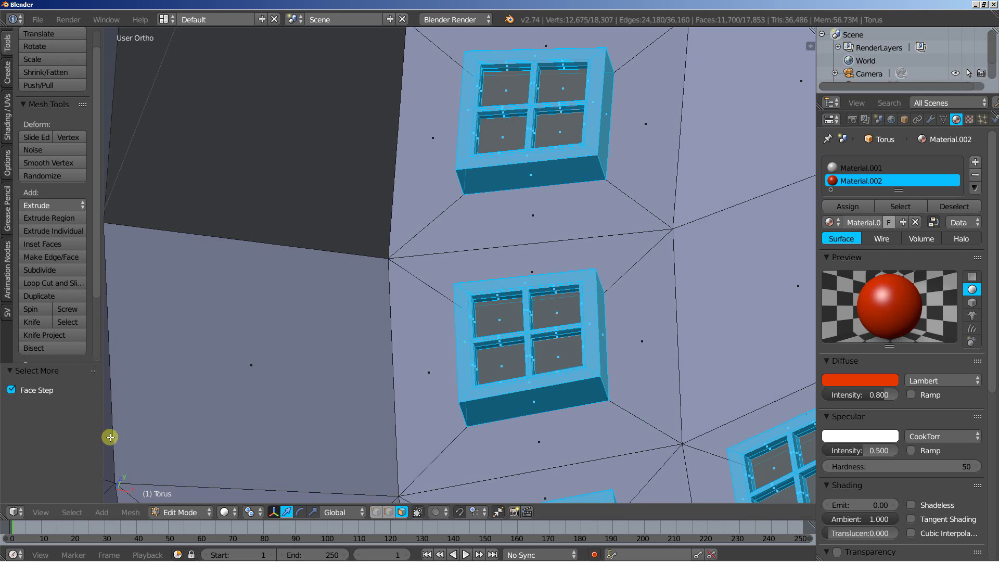
click(73, 512)
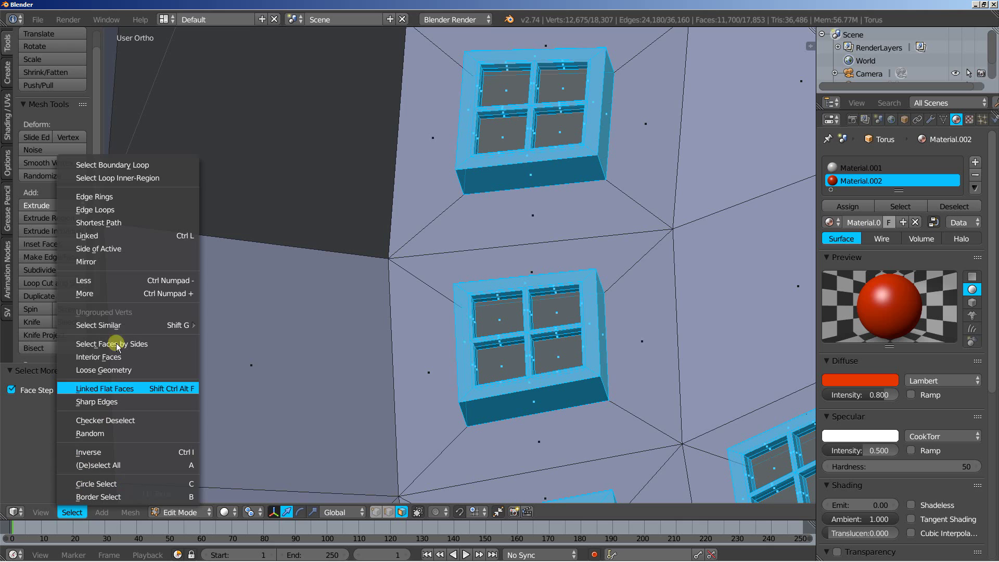
click(110, 295)
scroll(486, 319, down, 6)
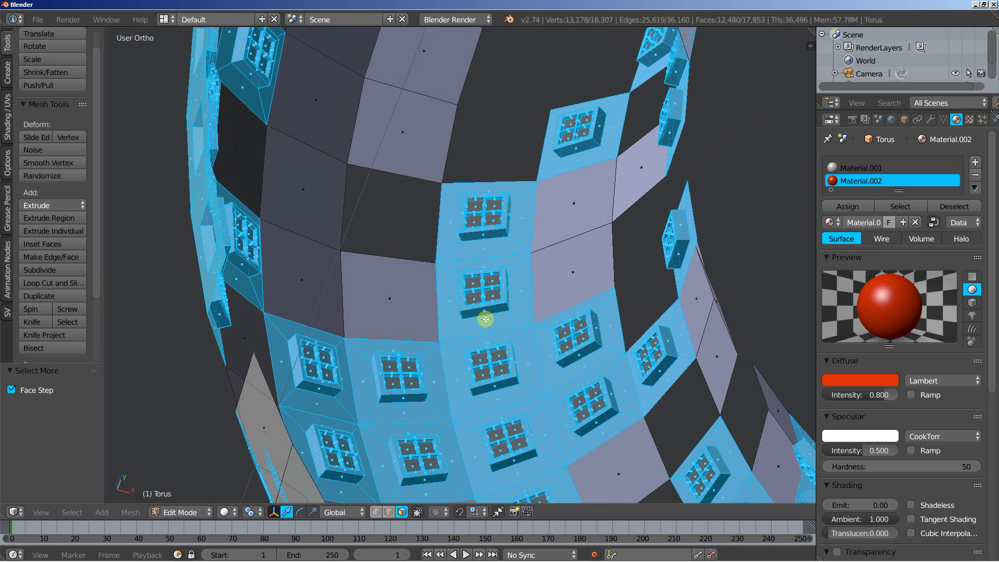
- Hide the window panels and randomly select 70 percent of the remaining faces (189)
key(h)
scroll(491, 320, down, 5)
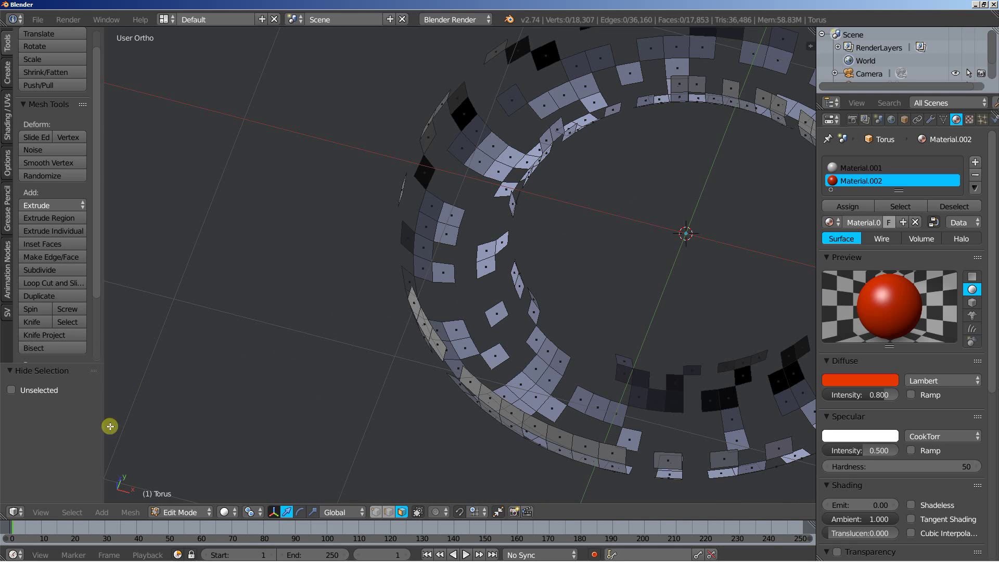
click(69, 513)
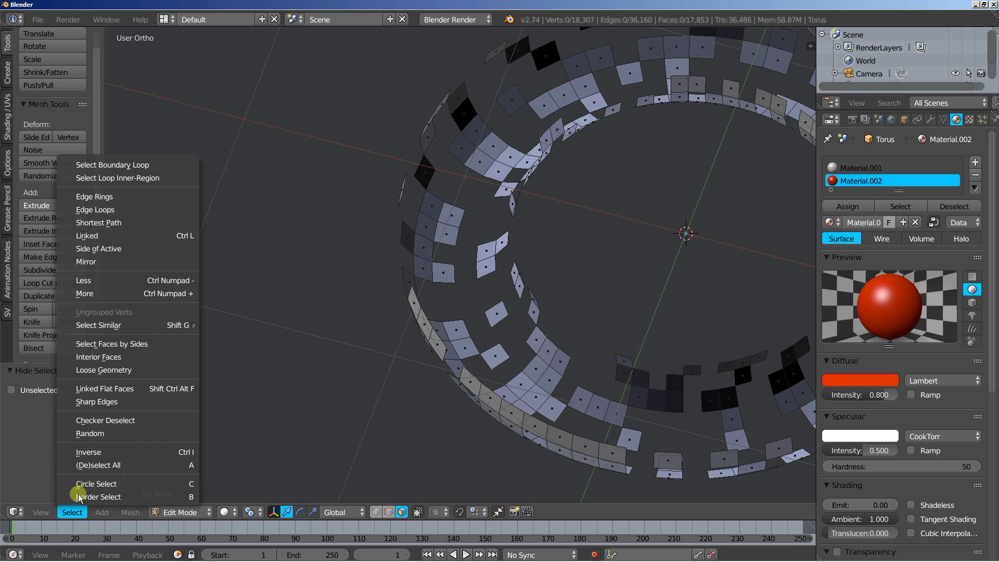
click(75, 434)
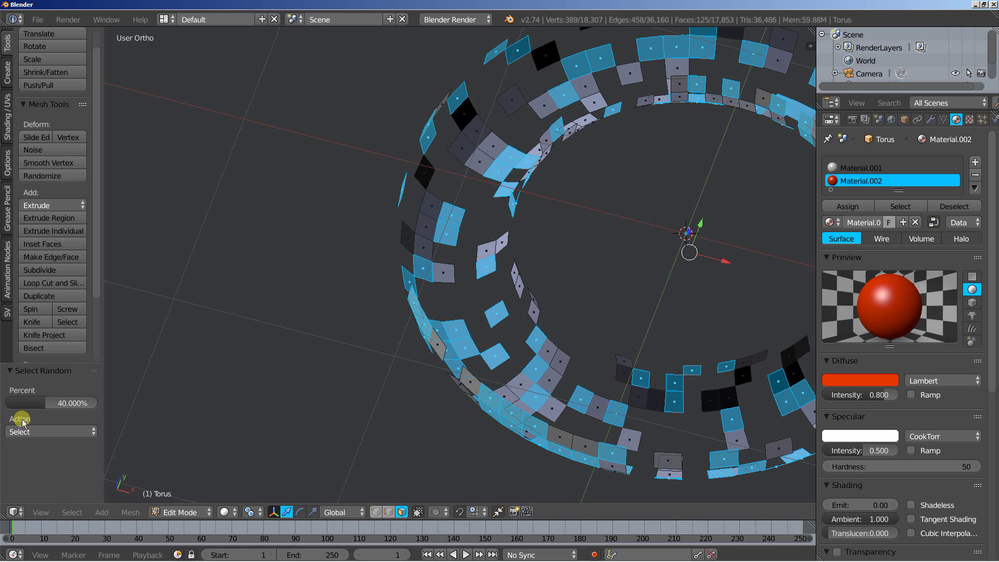
click(54, 404)
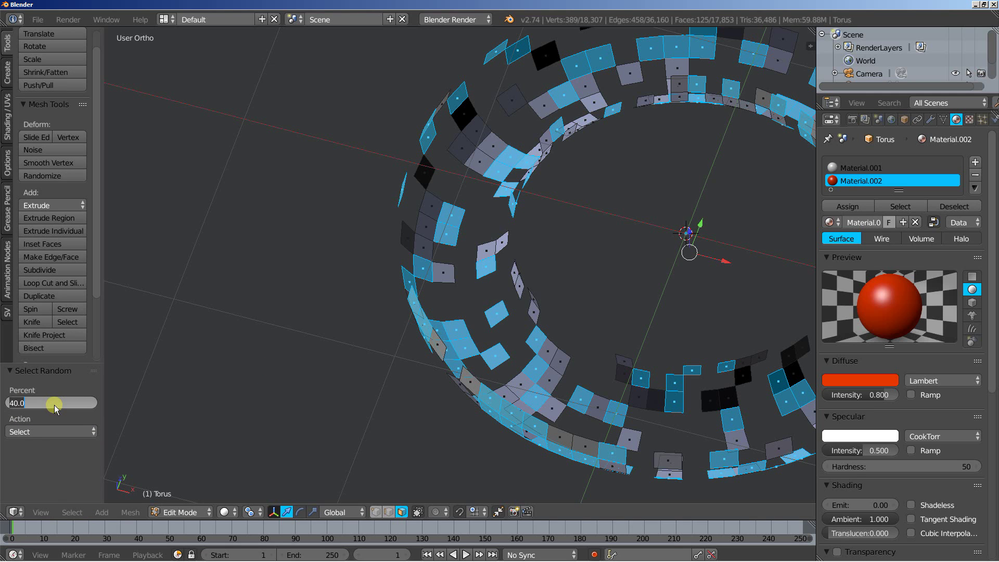
key(Return)
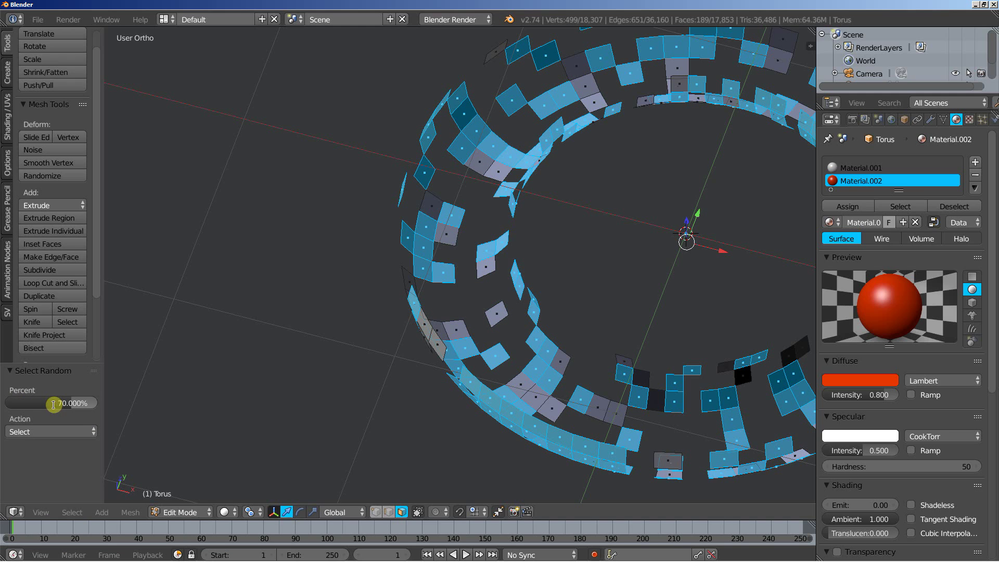
scroll(502, 299, up, 3)
scroll(502, 299, up, 3)
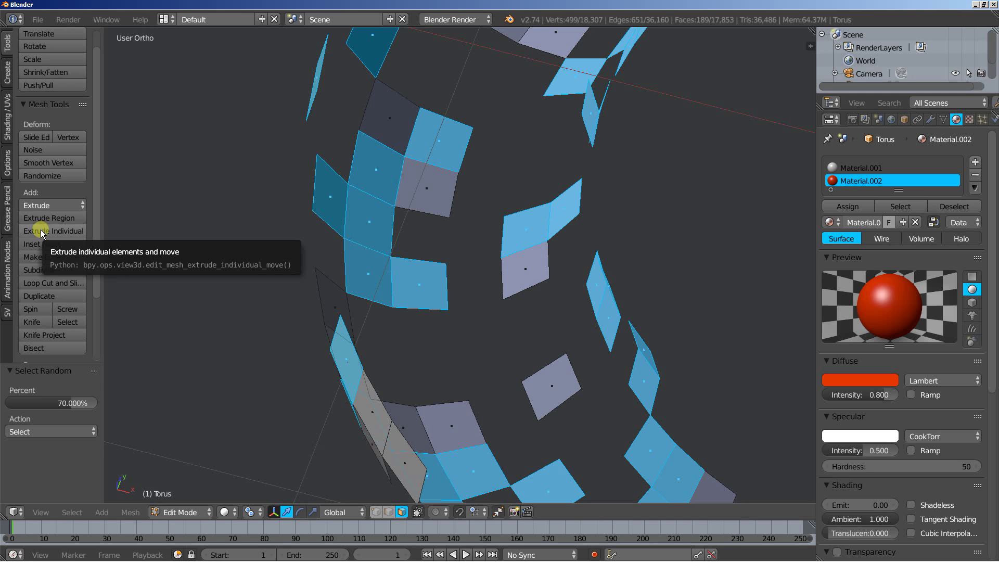
- Inset the random faces to 0.8, then extrude them individually outward by 0.011
click(36, 230)
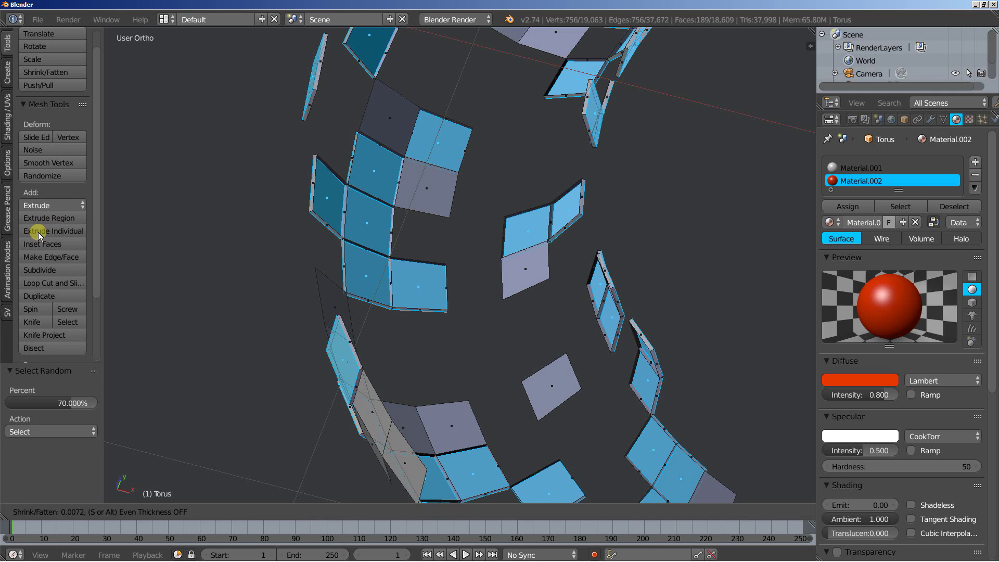
right_click(39, 230)
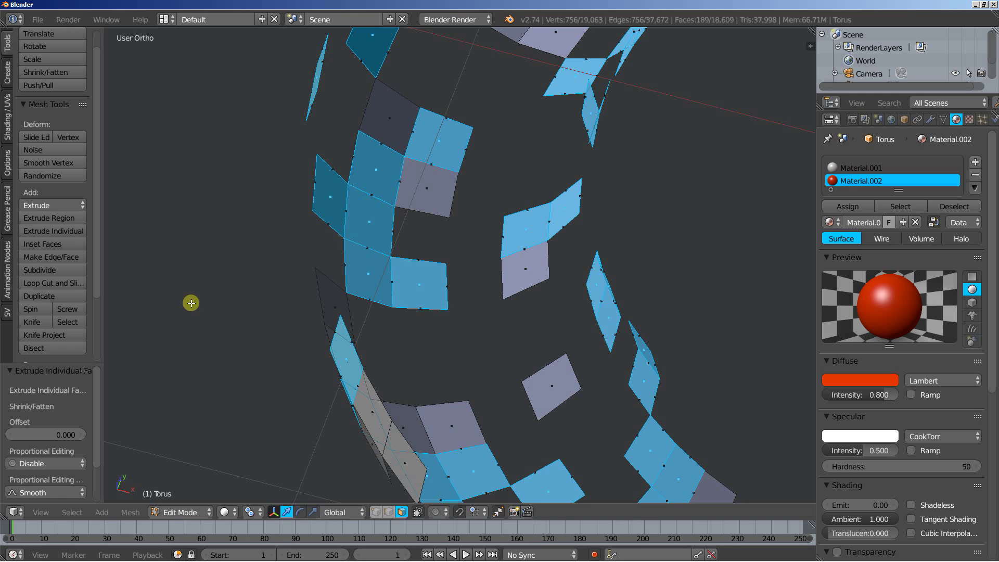
key(s)
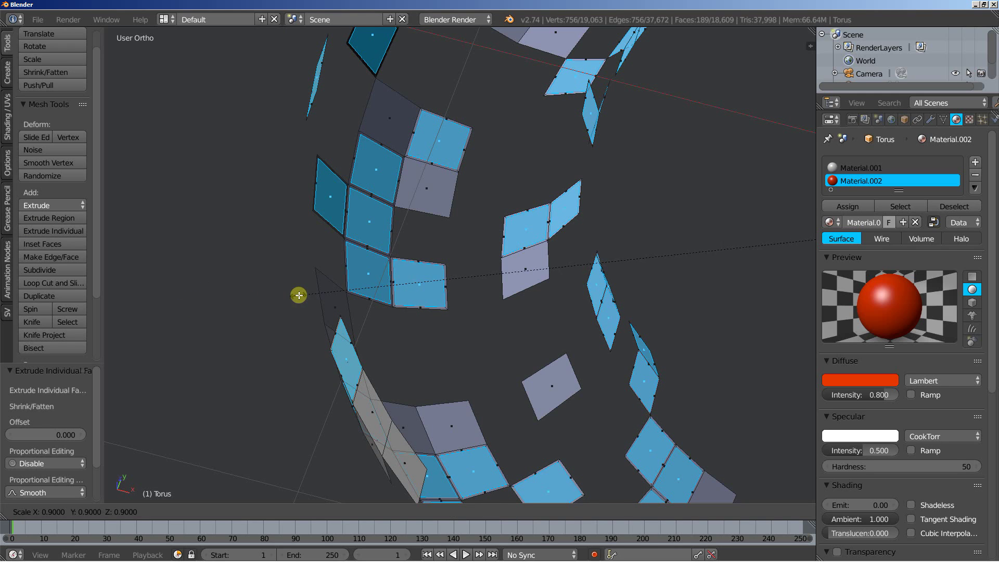
click(322, 295)
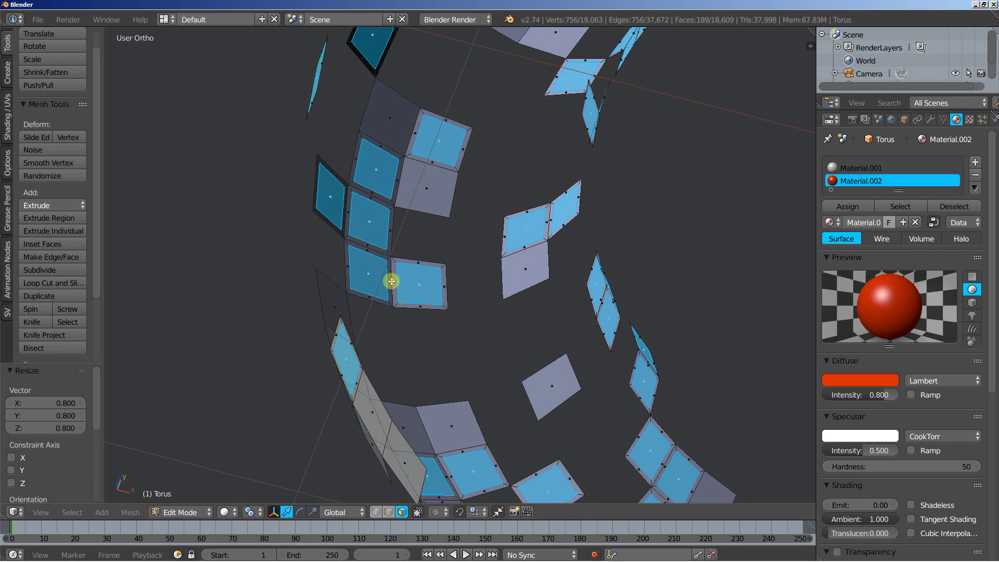
scroll(381, 275, up, 2)
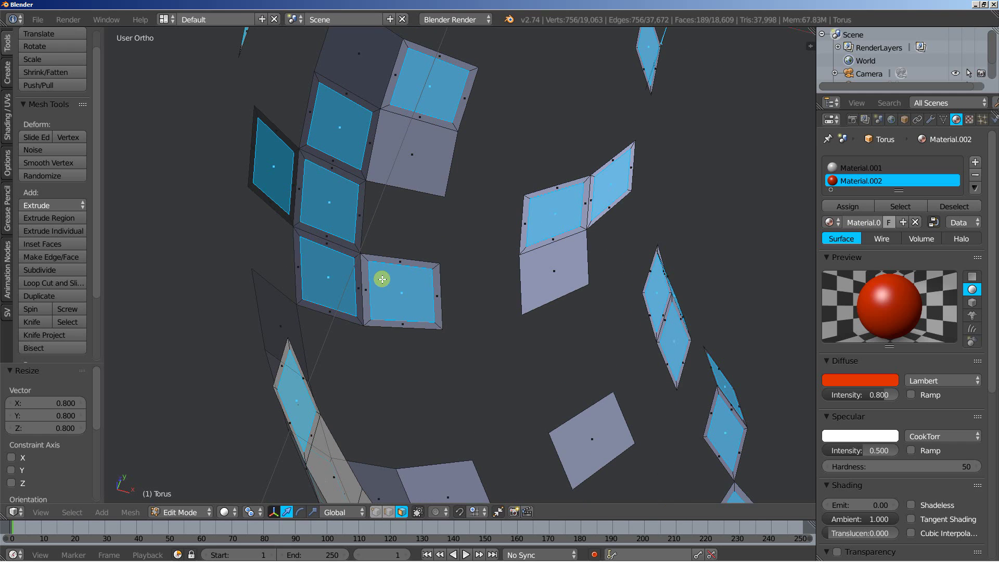
click(54, 230)
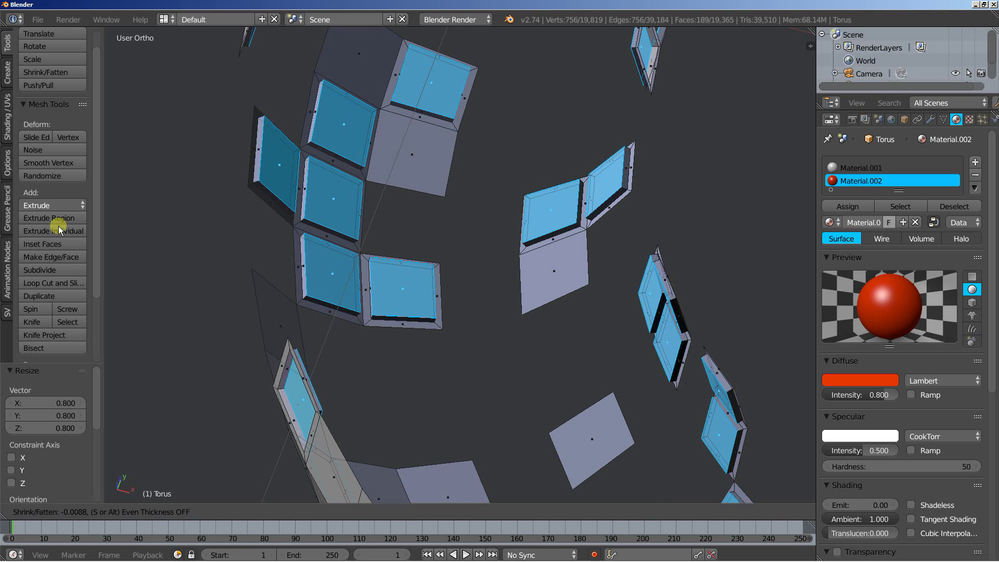
click(58, 225)
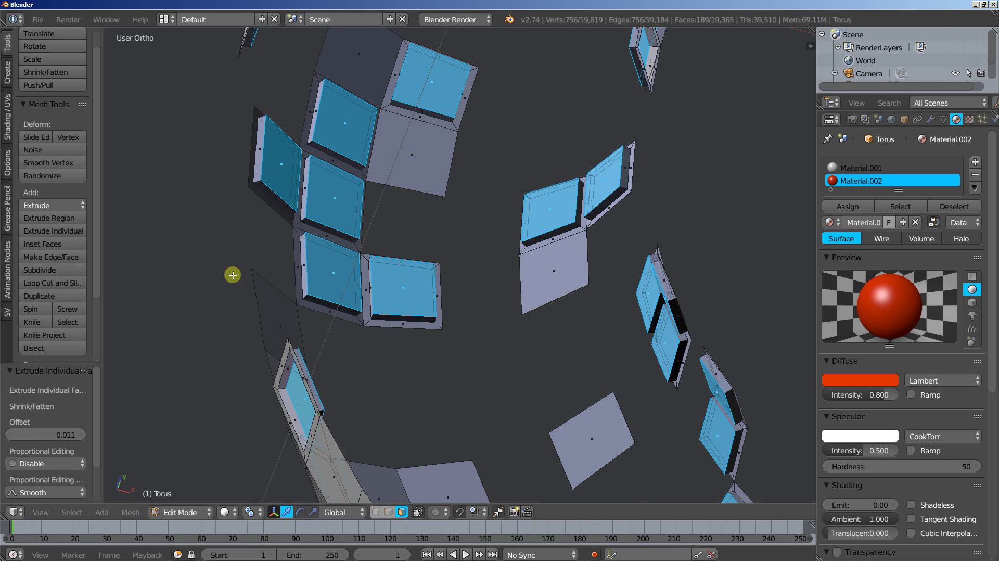
- Extrude the faces individually with a tiny outward offset and shrink them to 0.969
scroll(254, 277, up, 4)
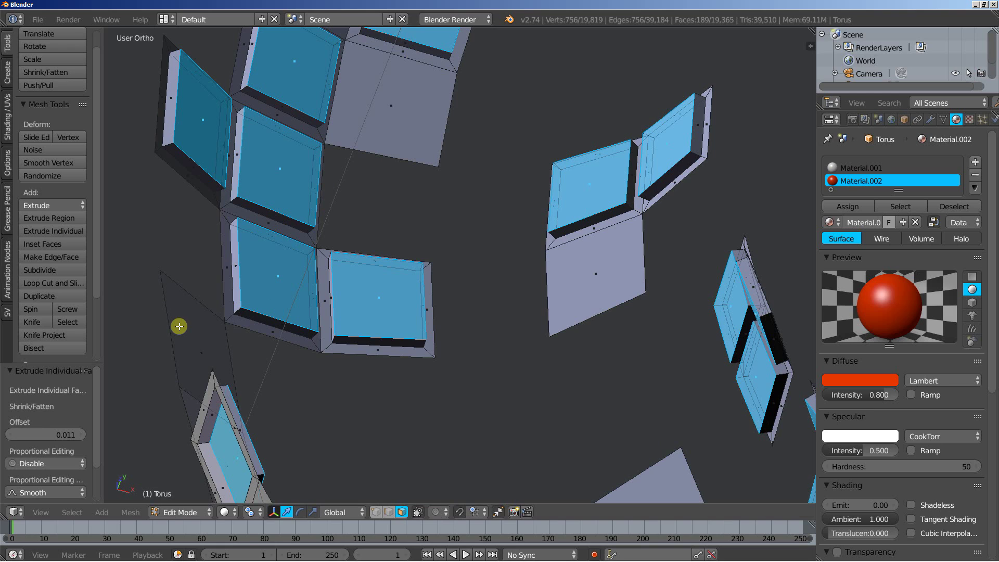
click(67, 230)
click(70, 231)
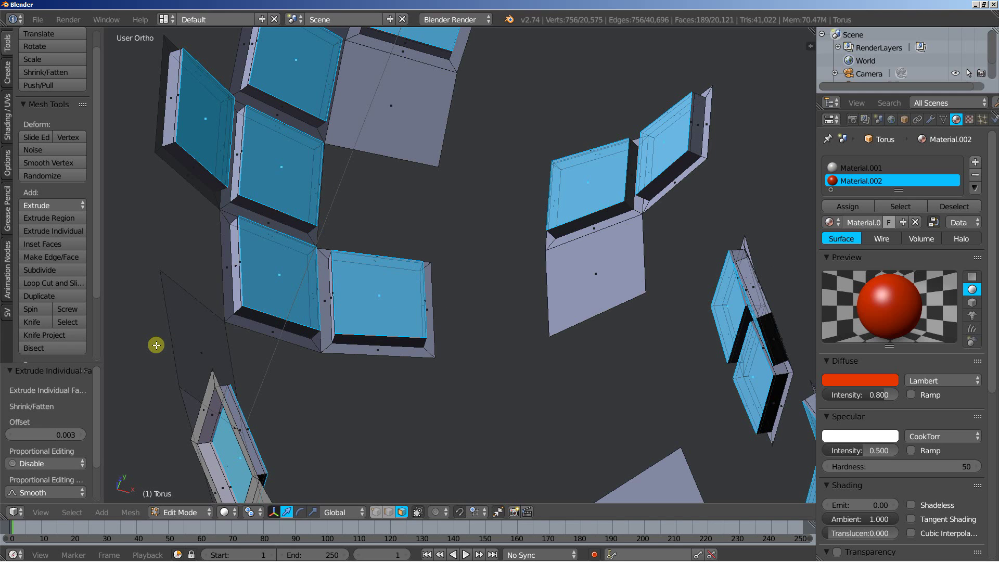
key(s)
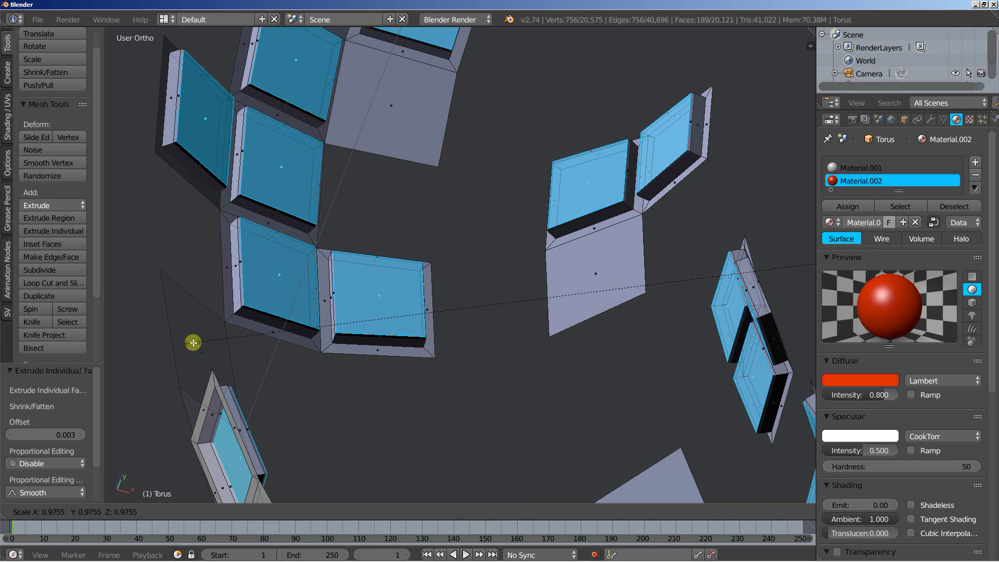
click(198, 341)
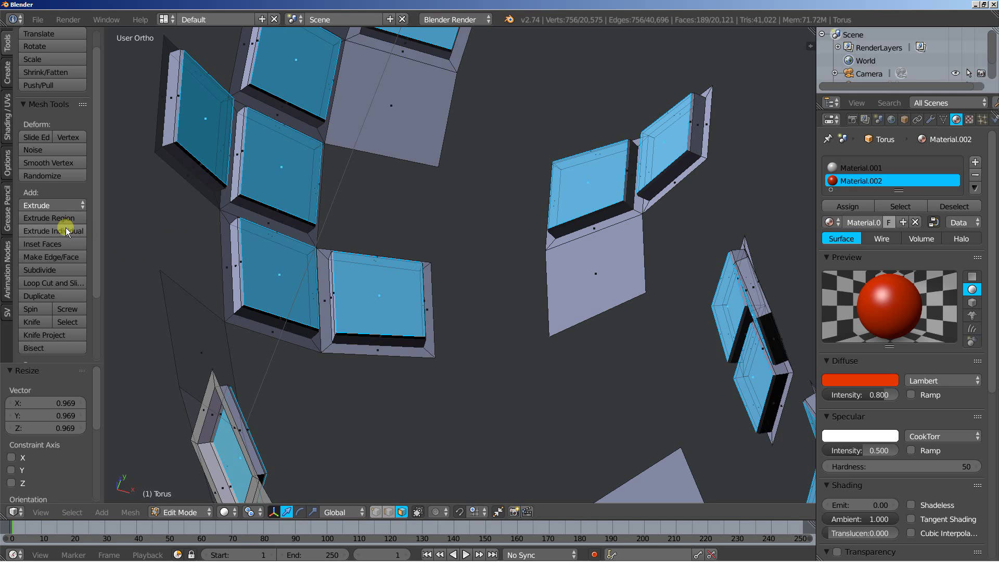
- Extrude the faces individually at zero offset and snap-scale them down to 0.8
key(alt+s)
right_click(94, 233)
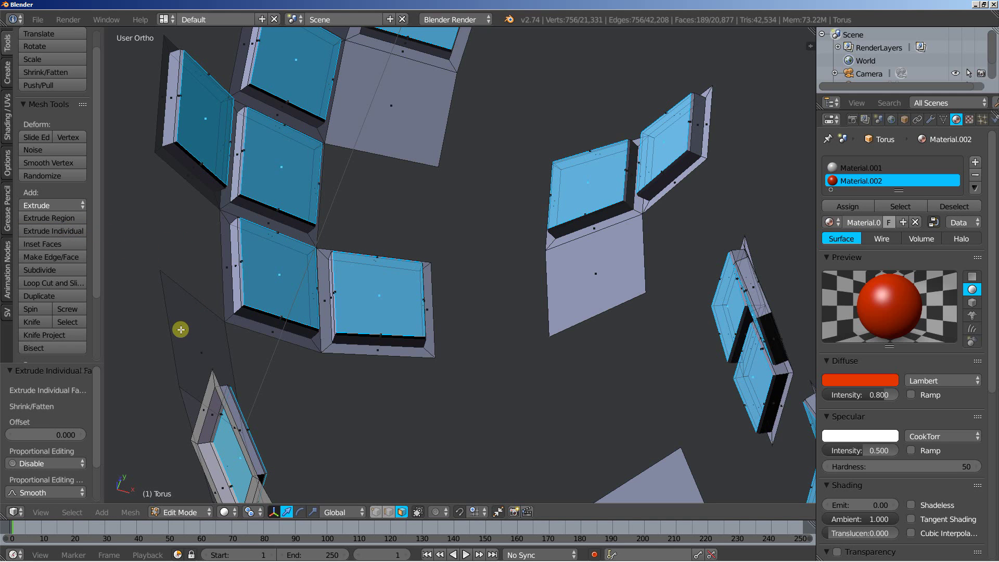
key(s)
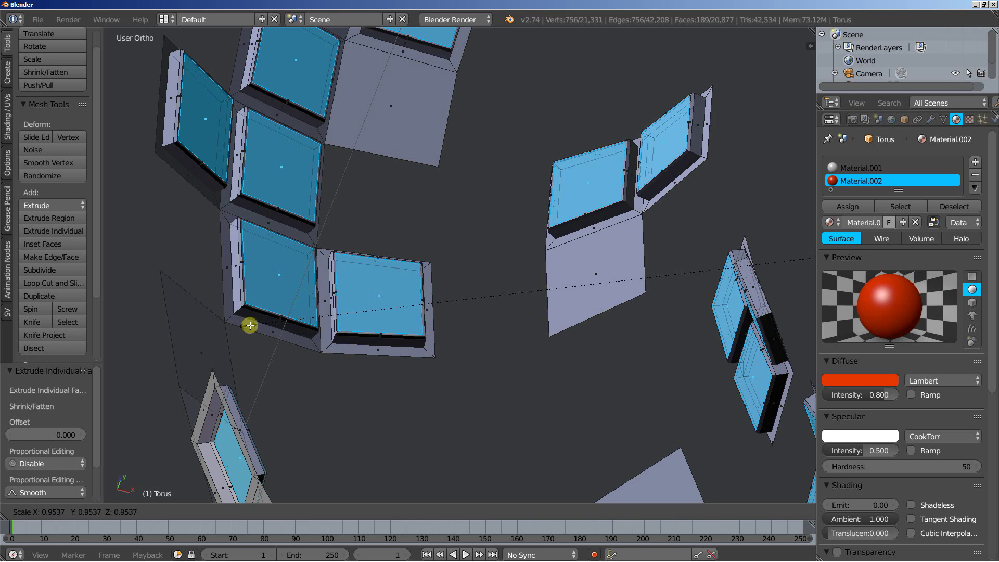
key(ctrl)
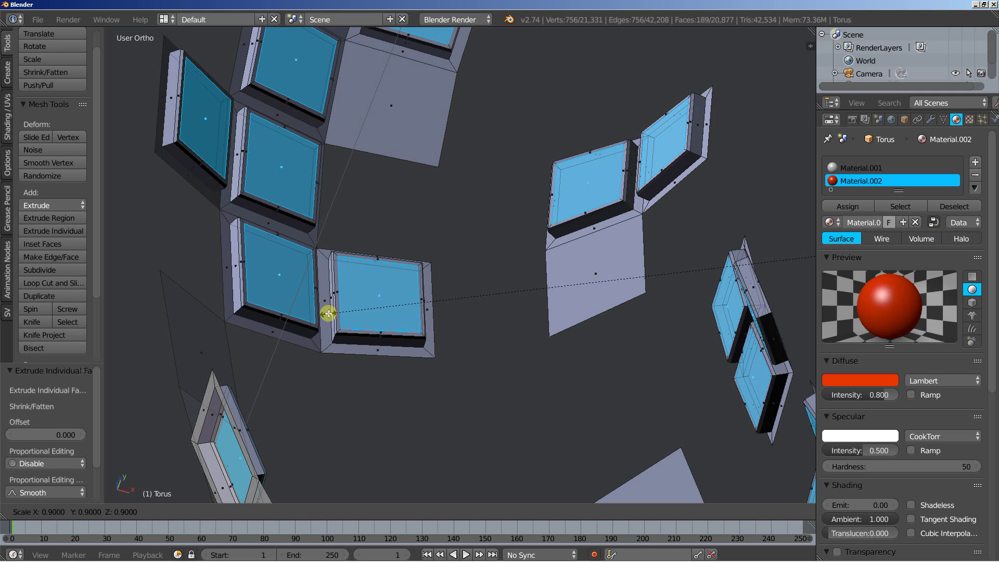
click(406, 299)
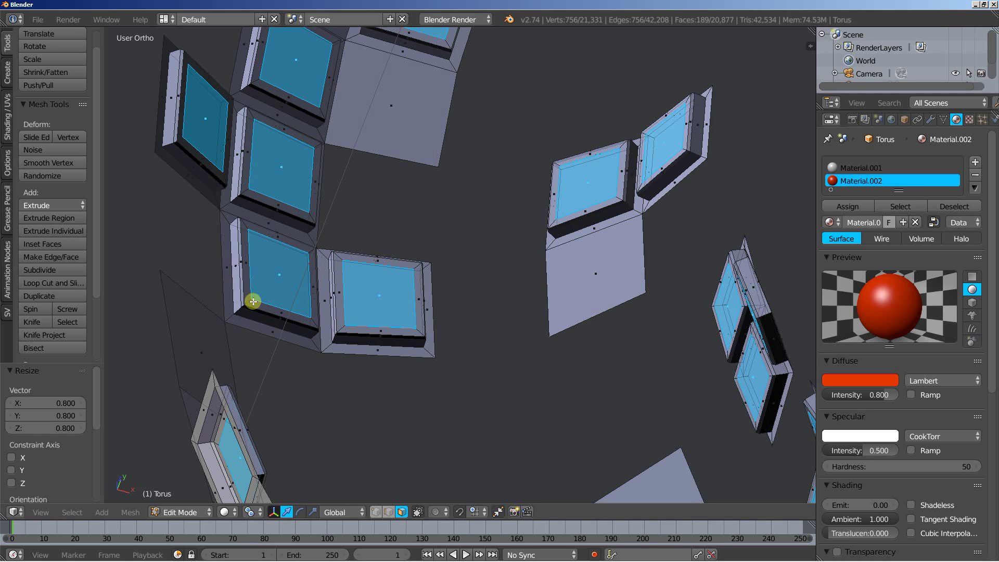
- Push the faces slightly inward twice, the last by -0.002, and shrink them to 0.970
scroll(252, 296, up, 2)
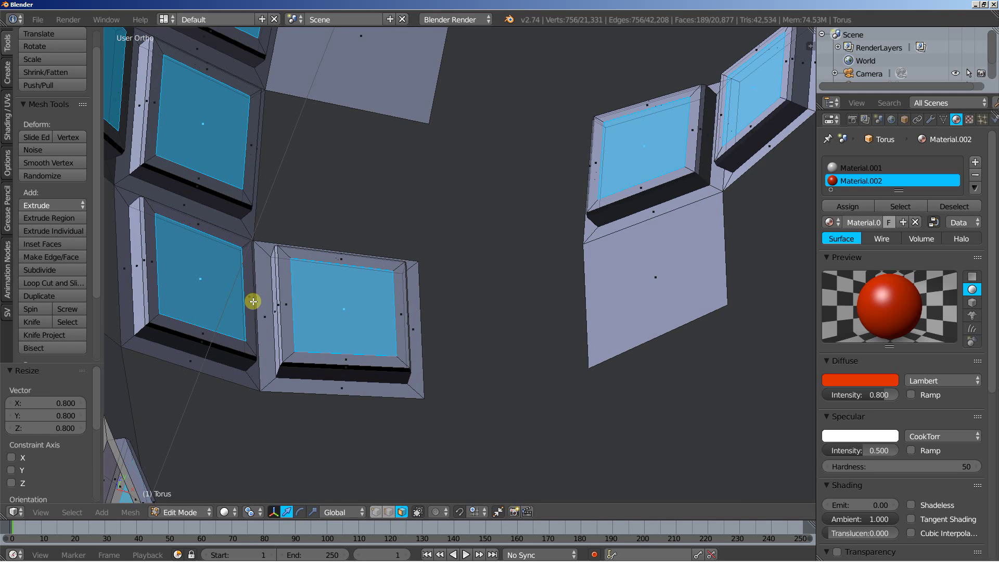
click(32, 232)
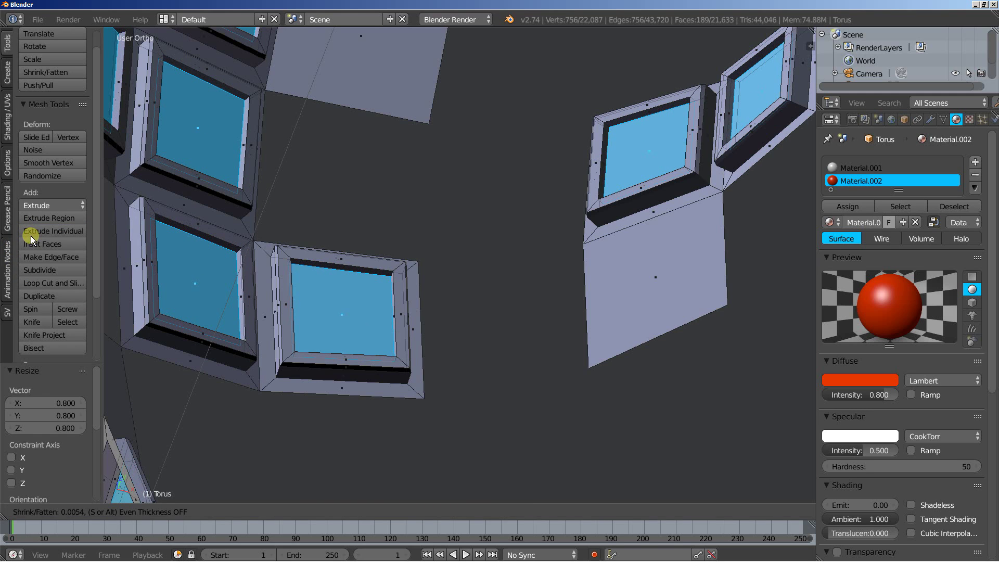
click(29, 233)
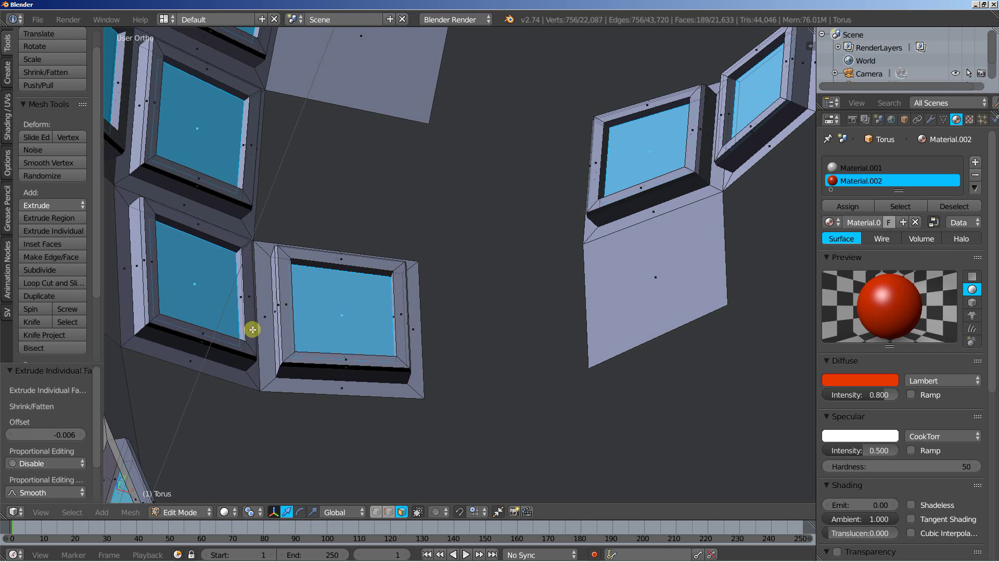
scroll(252, 329, up, 2)
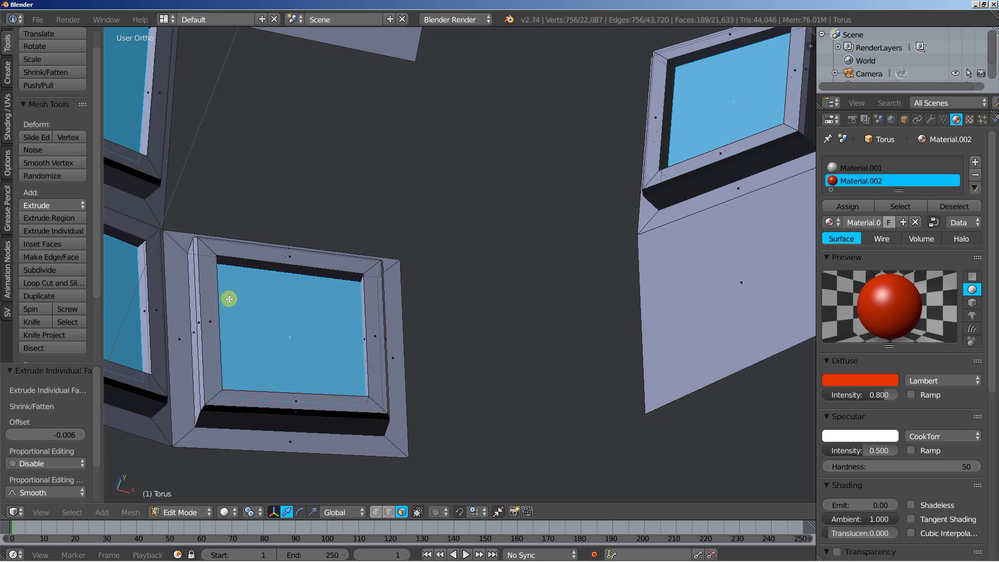
click(49, 230)
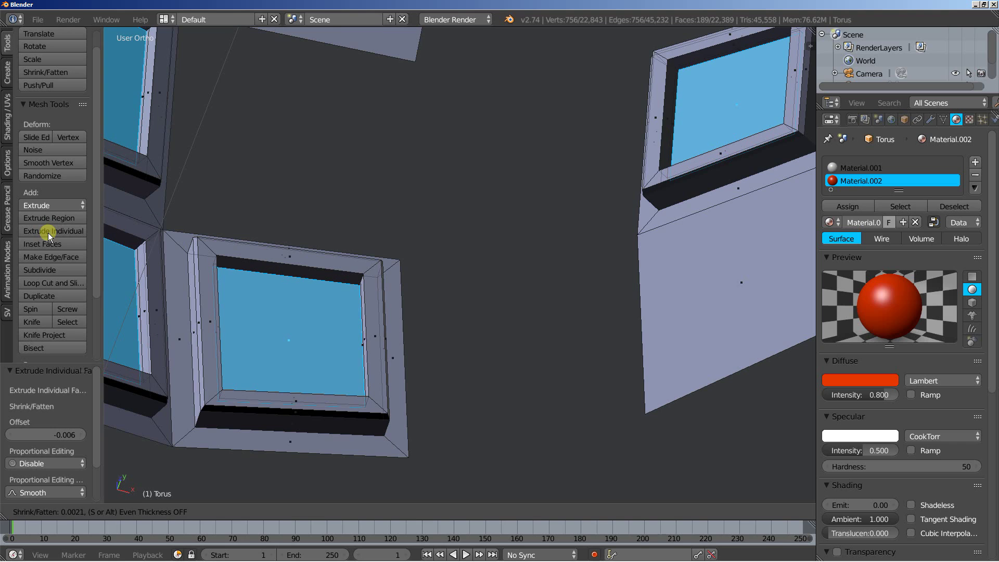
click(48, 233)
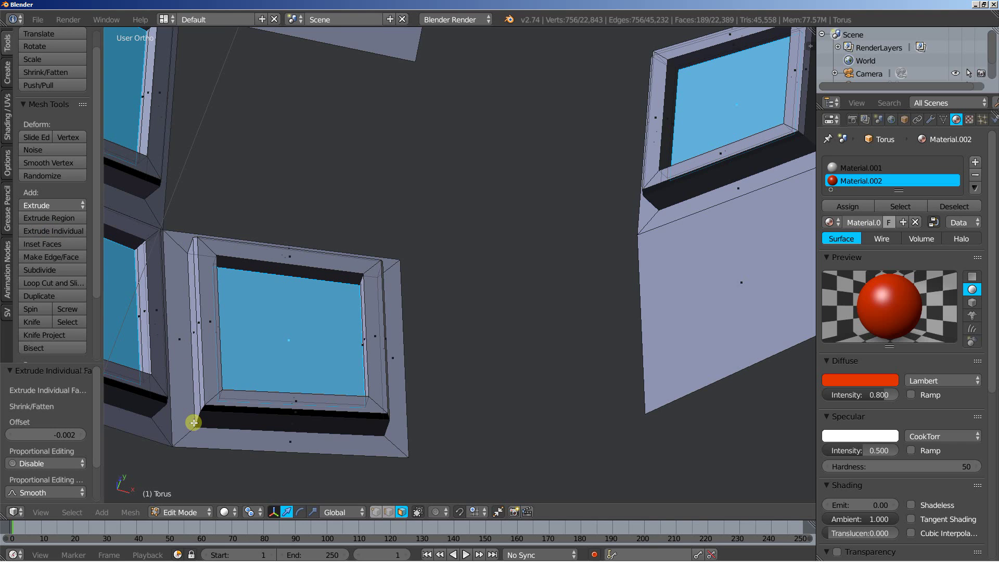
key(s)
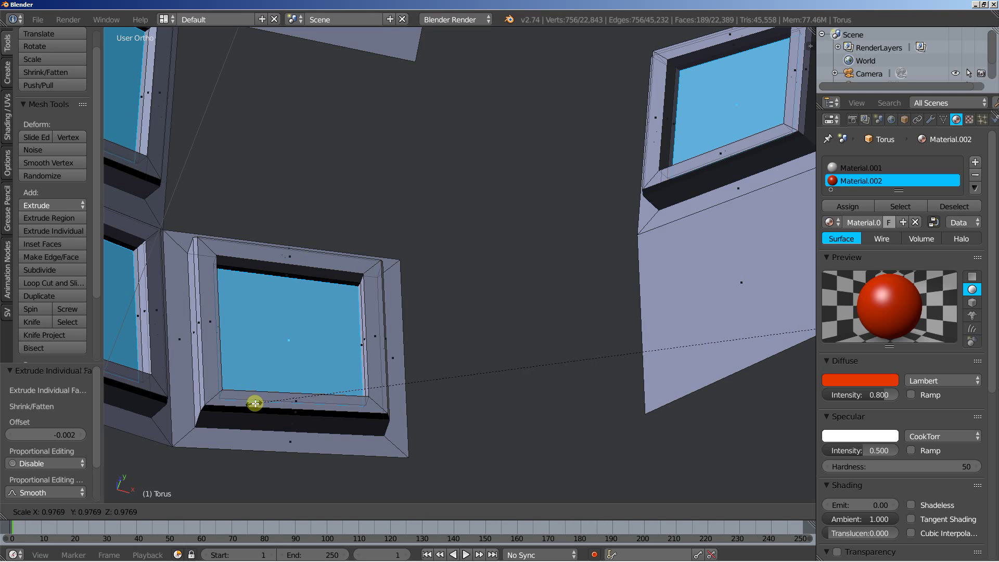
click(269, 395)
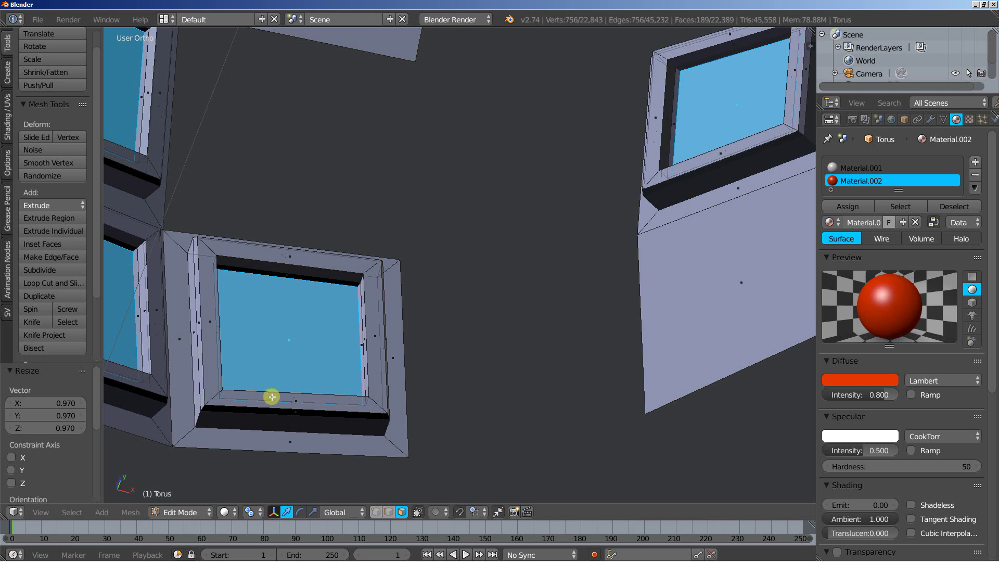
middle_drag(270, 395, 291, 343)
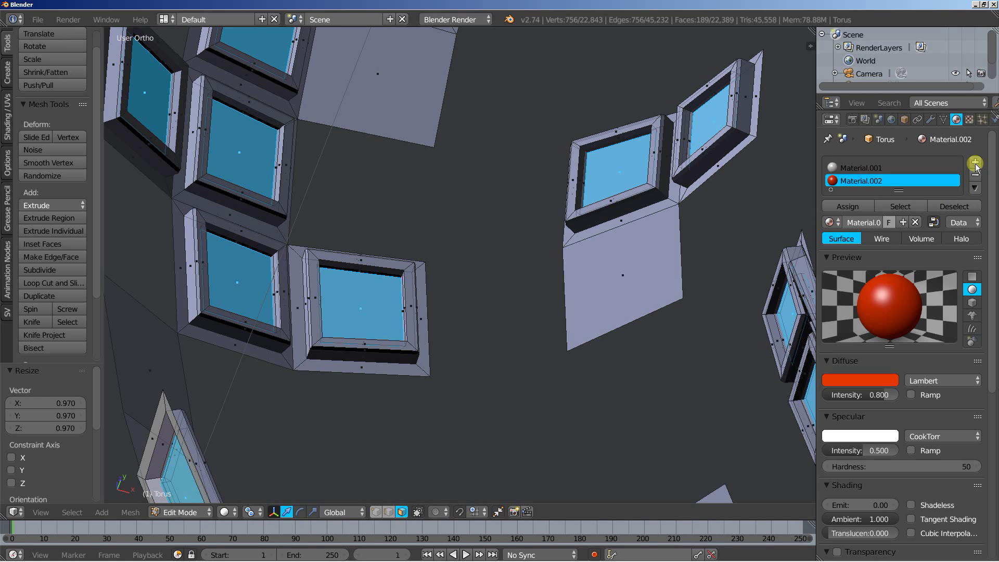
- Add Material.003 with orange diffuse (0.800, 0.411, 0.000) and assign it to the selected panes
click(975, 164)
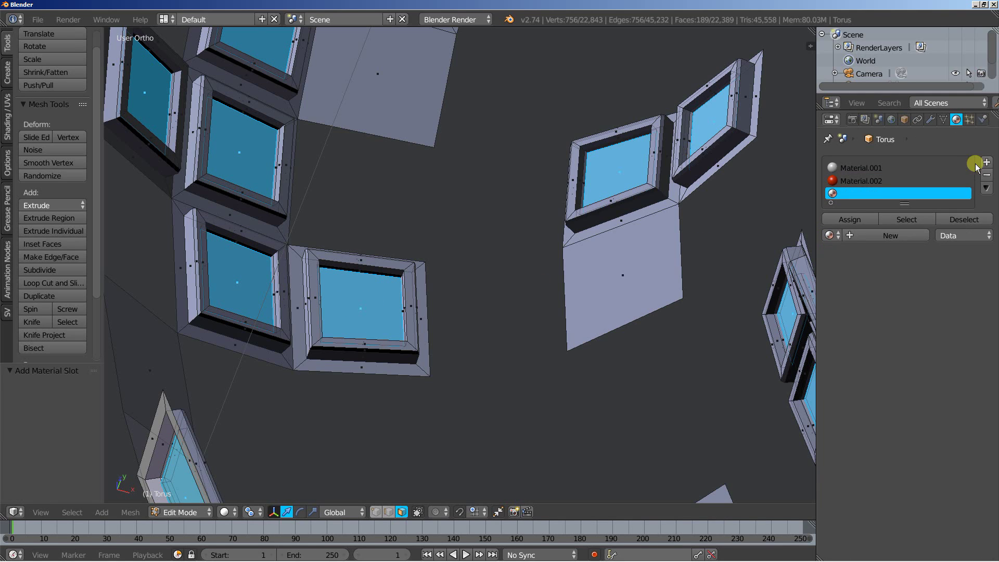
click(871, 239)
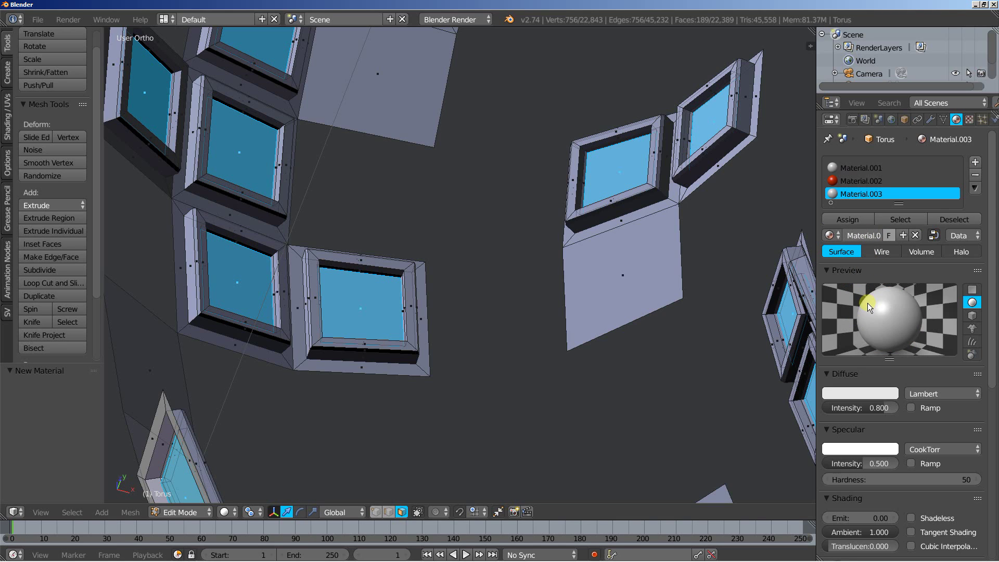
click(845, 392)
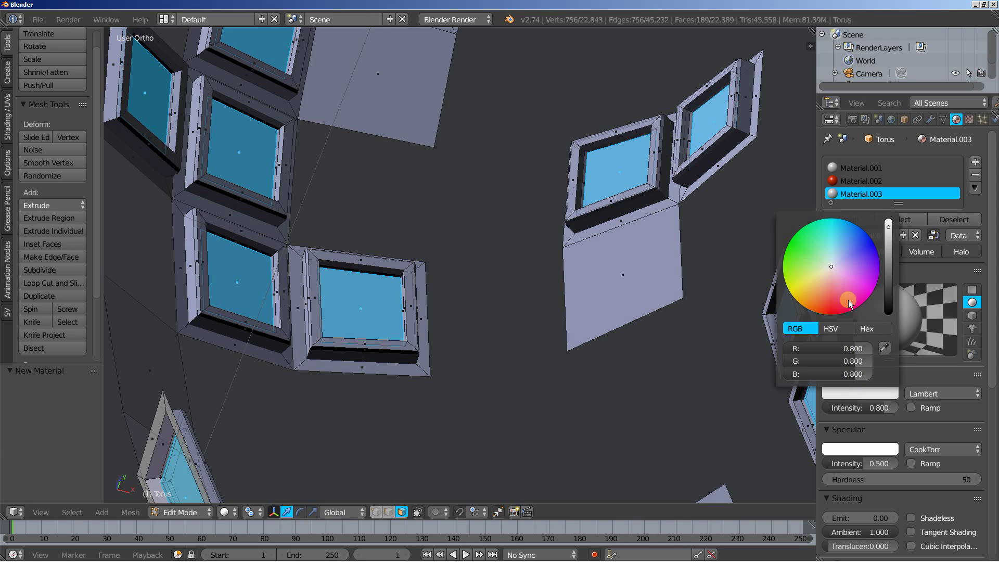
mouse_move(833, 274)
mouse_down()
mouse_move(827, 266)
mouse_move(797, 304)
mouse_up()
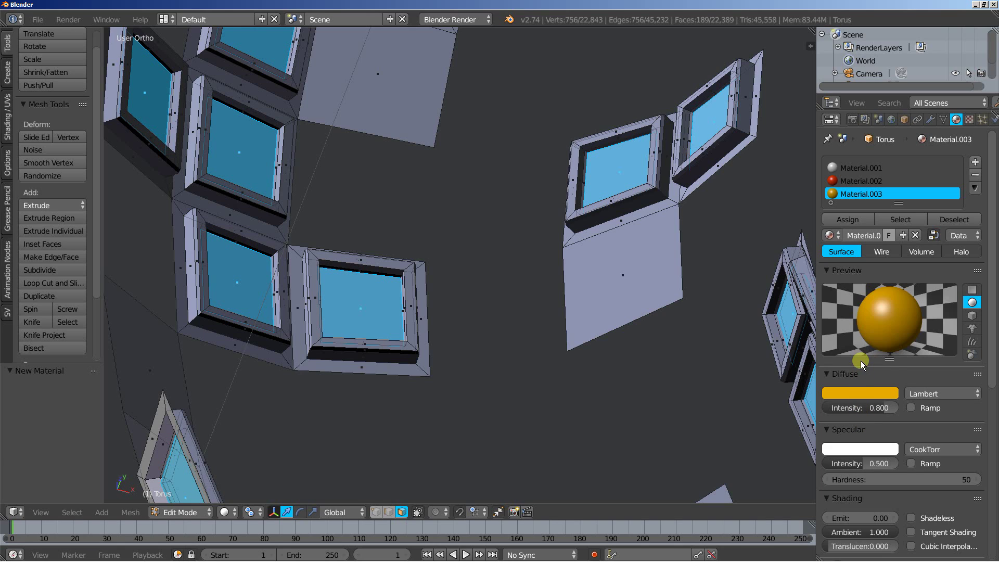
click(842, 220)
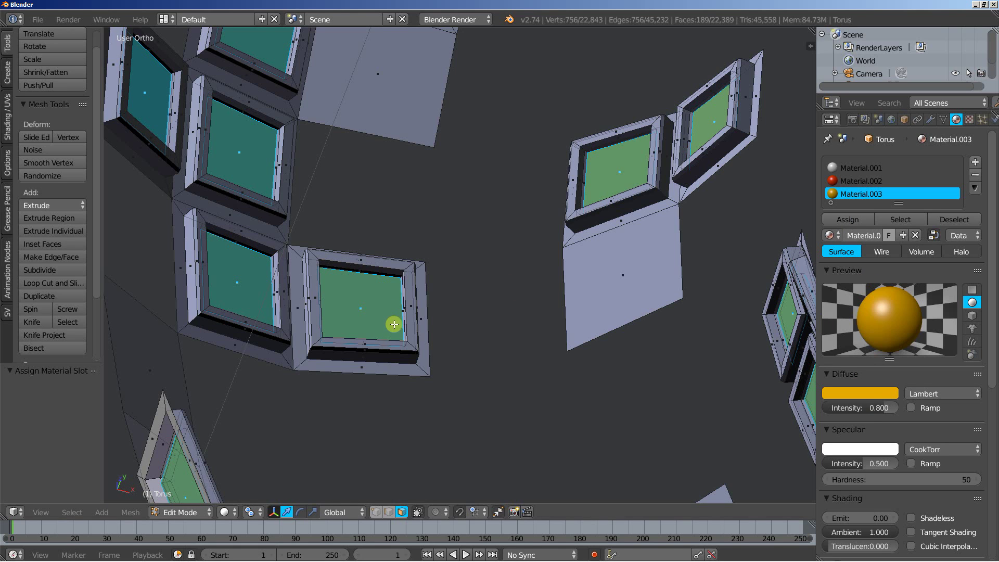
middle_drag(392, 326, 400, 316)
scroll(399, 317, down, 5)
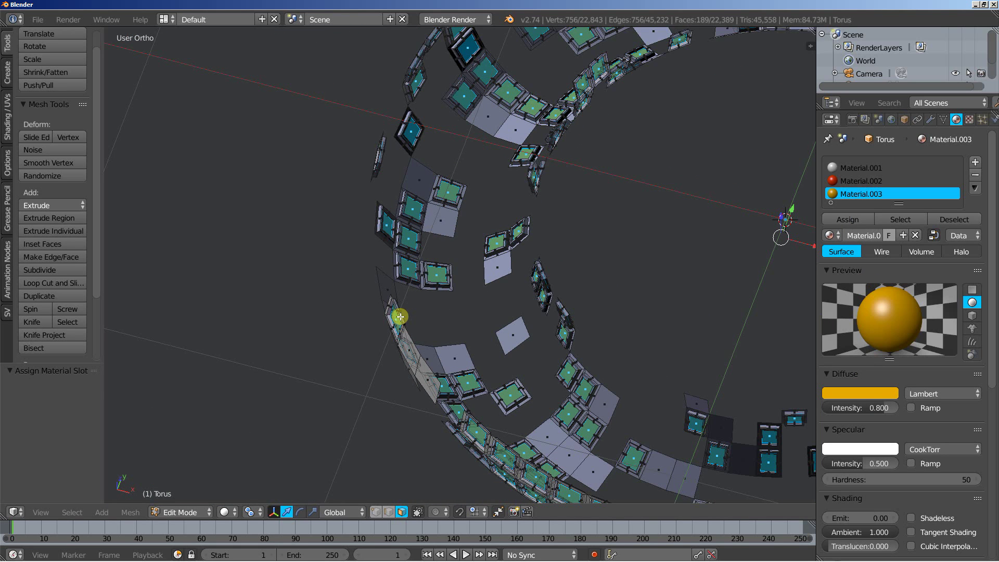
- Grow the selection six steps over the surrounding window boxes, reaching 4,725 faces
scroll(400, 317, up, 4)
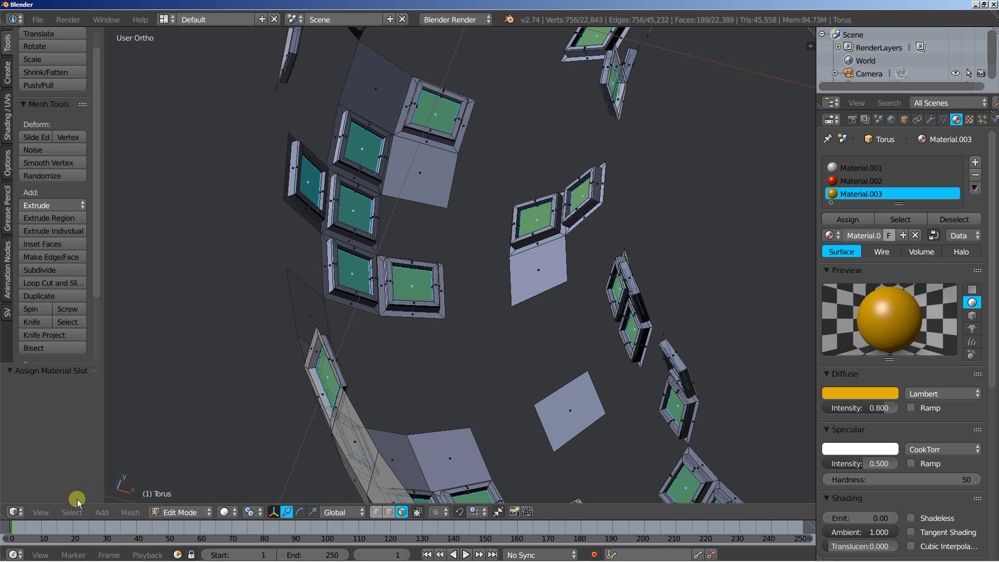
click(72, 512)
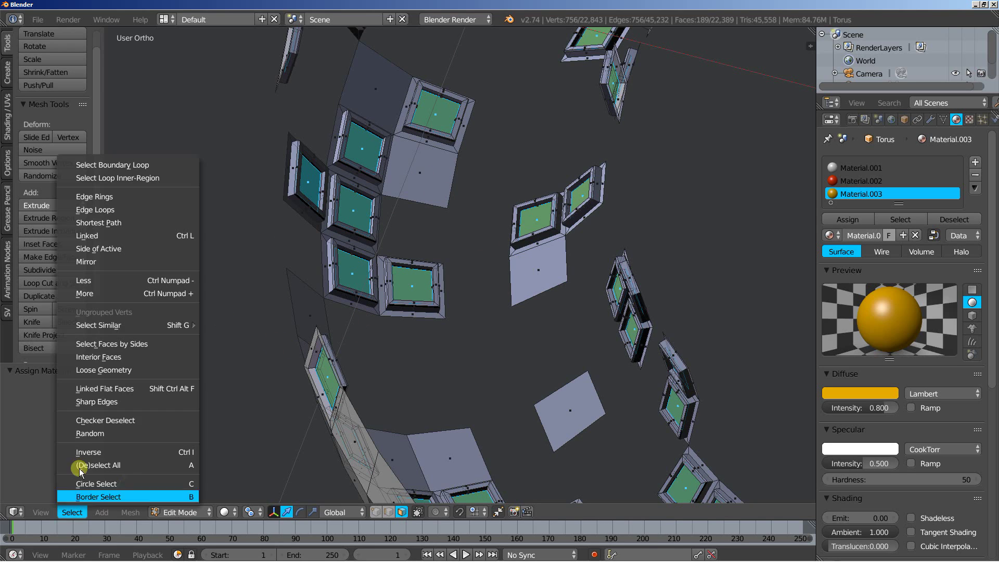
click(87, 293)
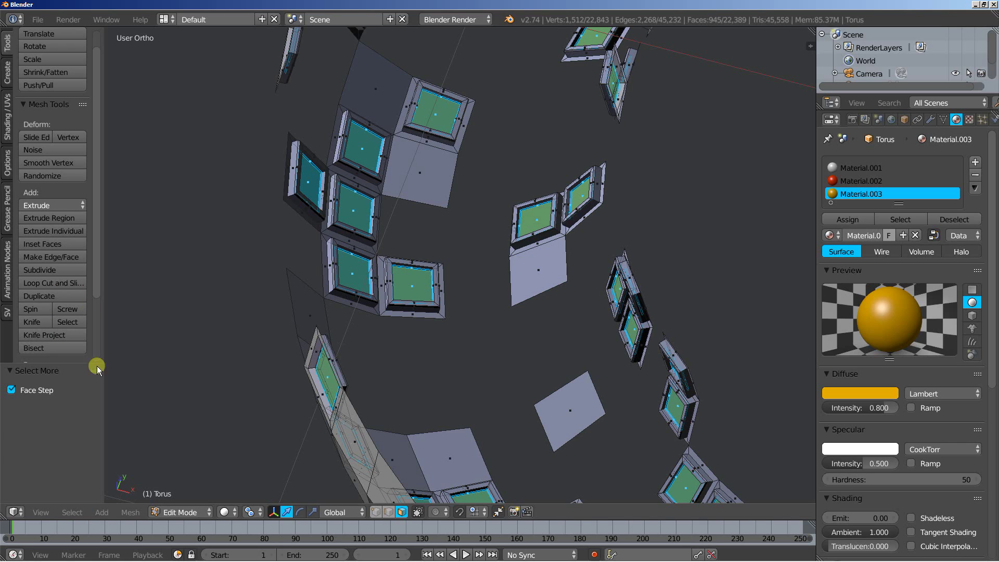
click(73, 513)
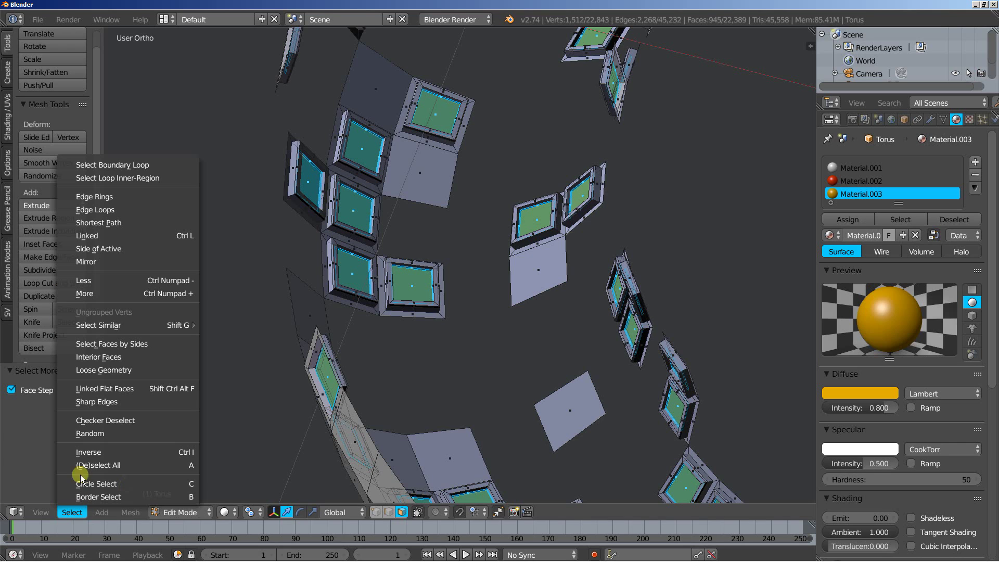
click(103, 294)
click(76, 506)
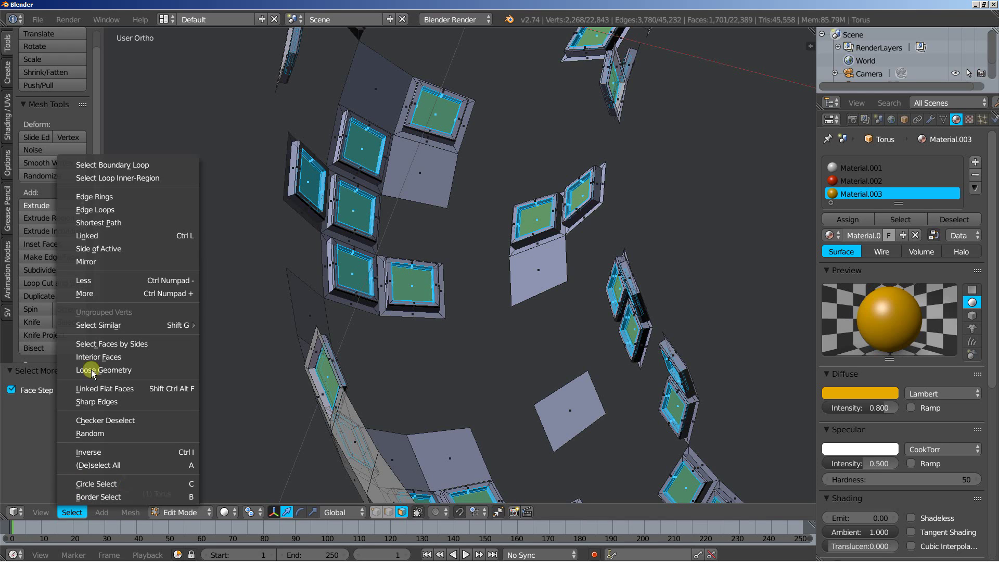
click(87, 296)
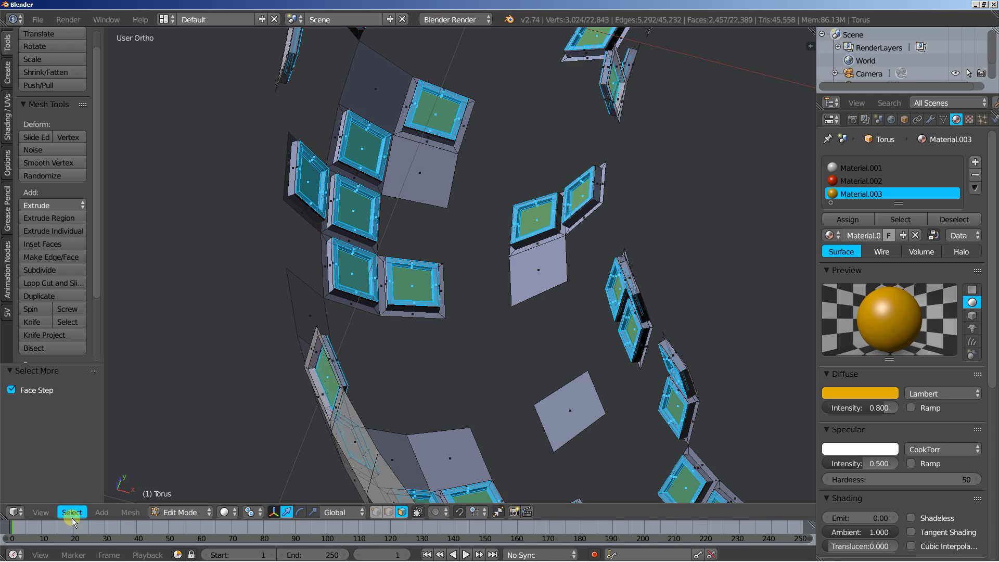
click(70, 515)
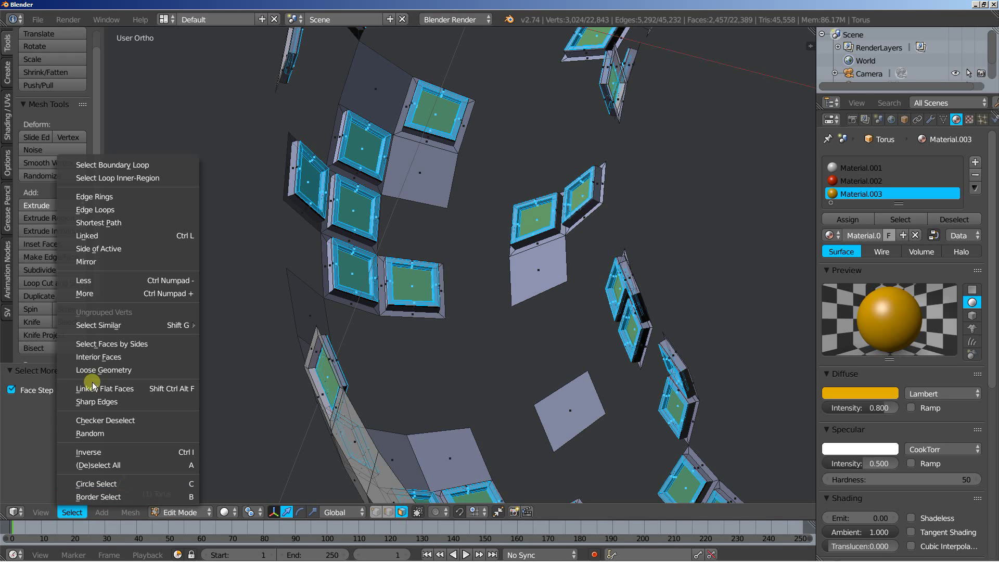
click(92, 294)
click(73, 509)
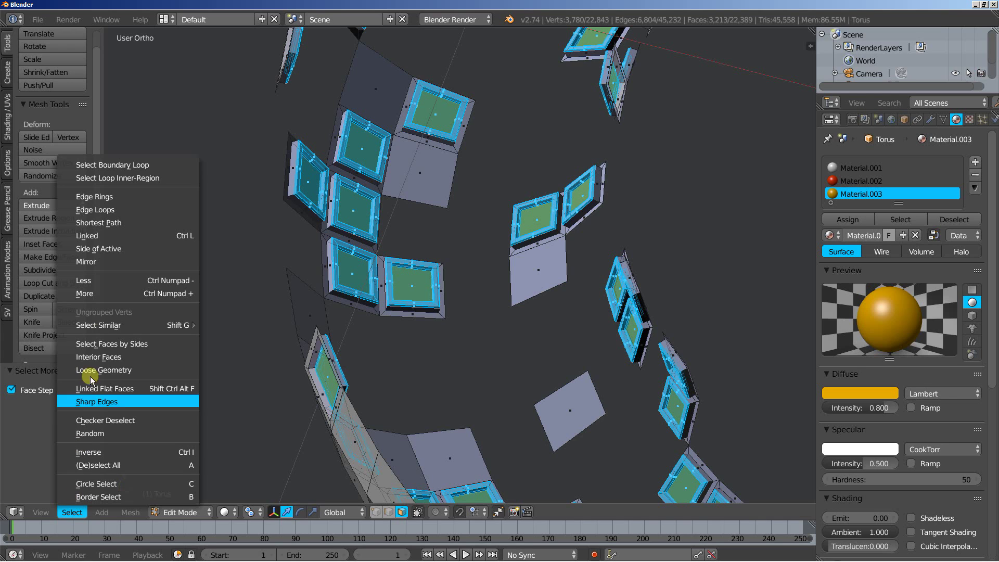
click(95, 292)
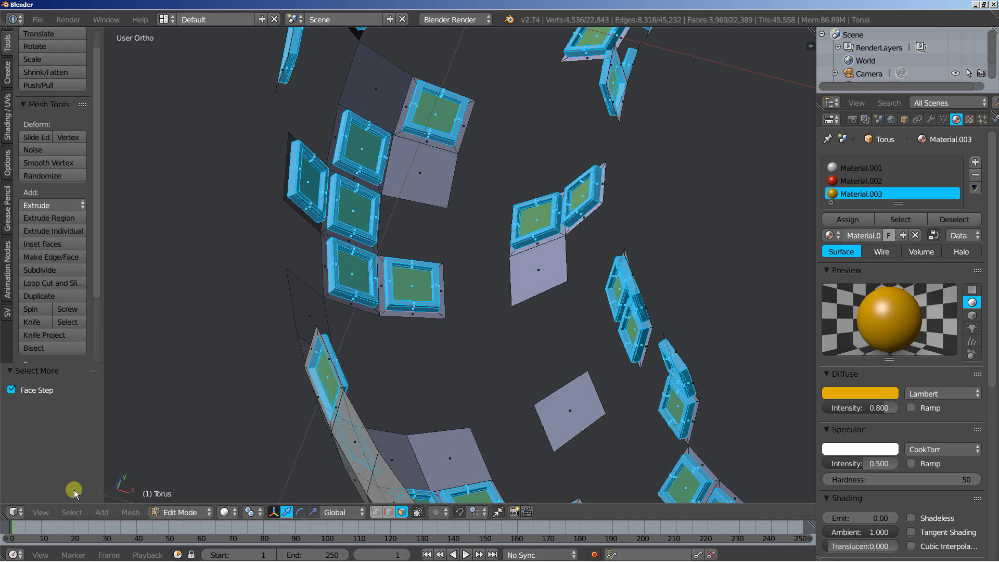
click(72, 508)
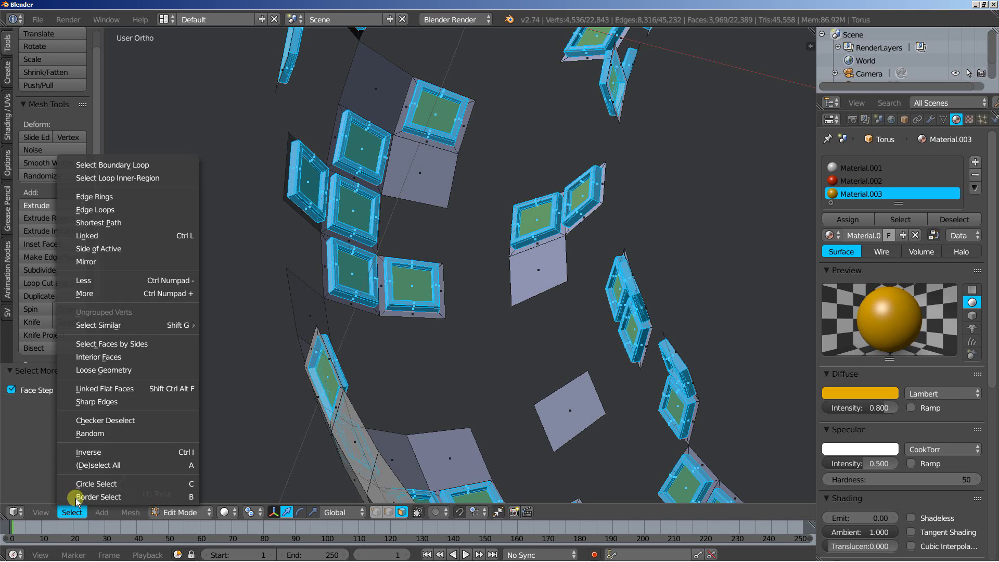
click(92, 295)
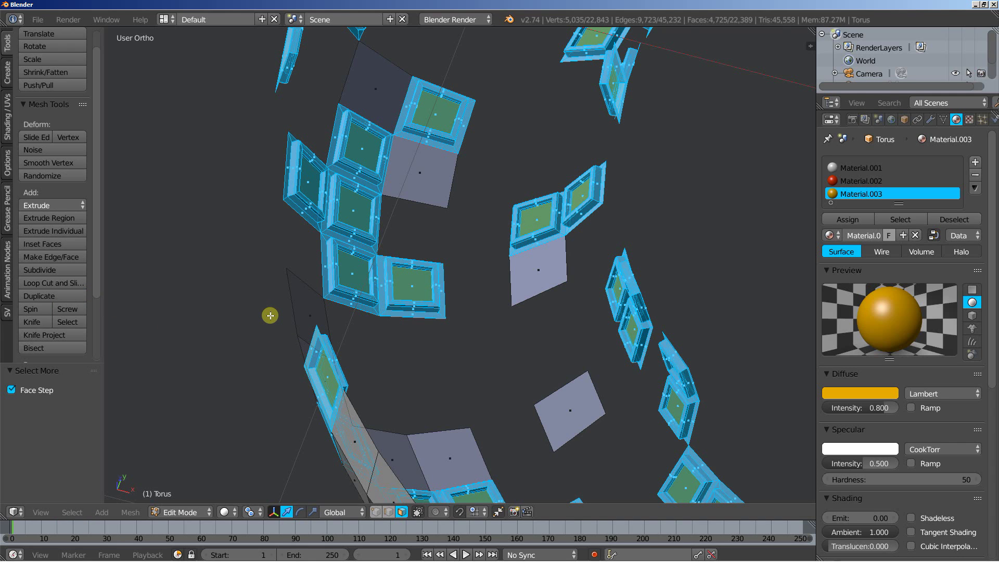
- Hide the orange window boxes, select the 80 remaining faces, and extrude them individually in place
key(h)
scroll(379, 330, down, 6)
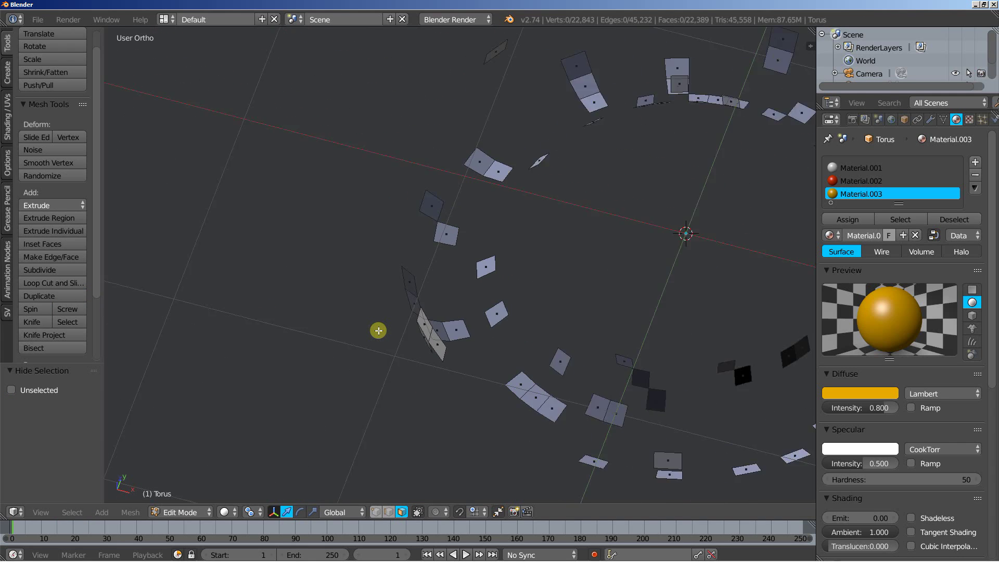
scroll(444, 318, up, 8)
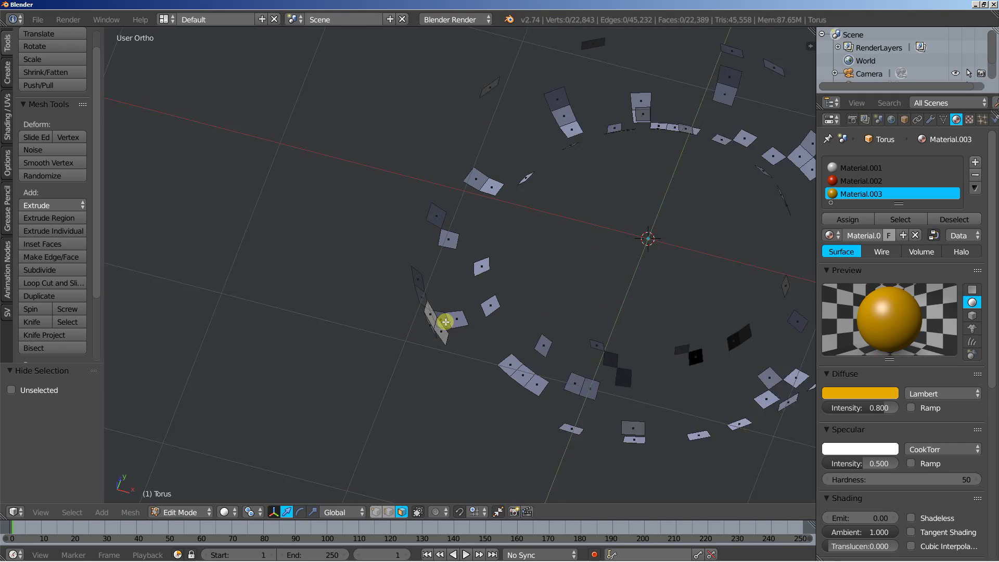
key(a)
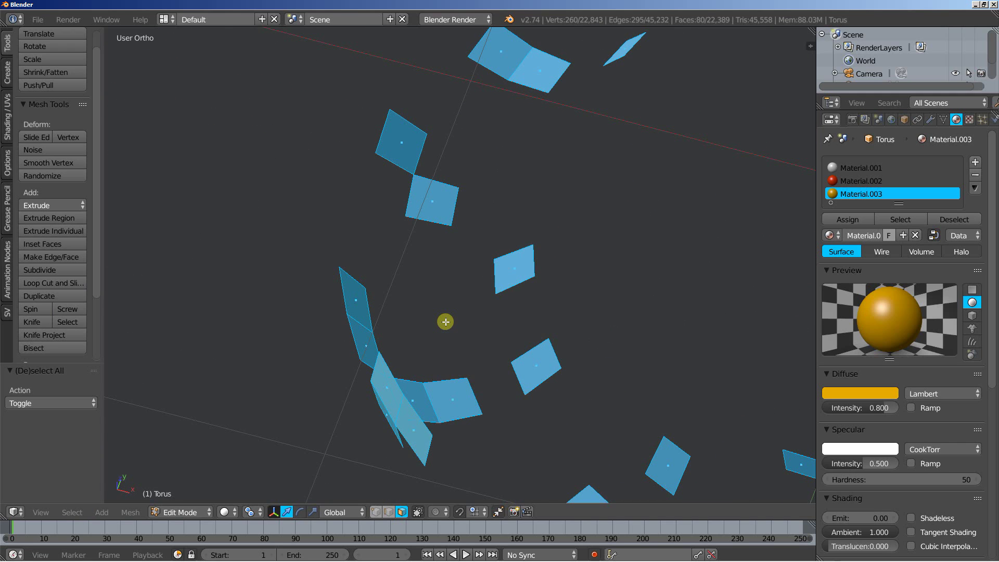
click(50, 229)
right_click(56, 231)
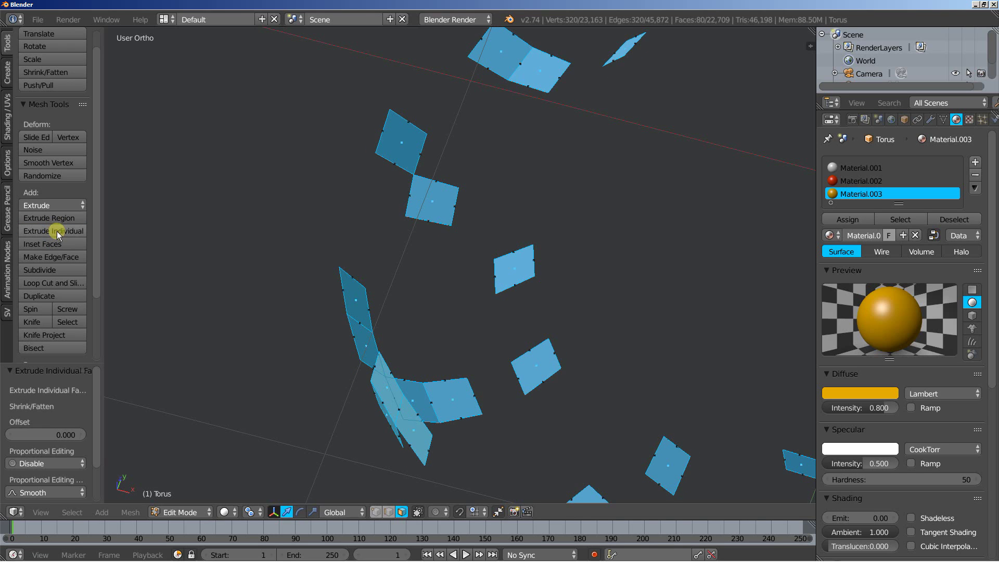
scroll(316, 330, up, 4)
key(s)
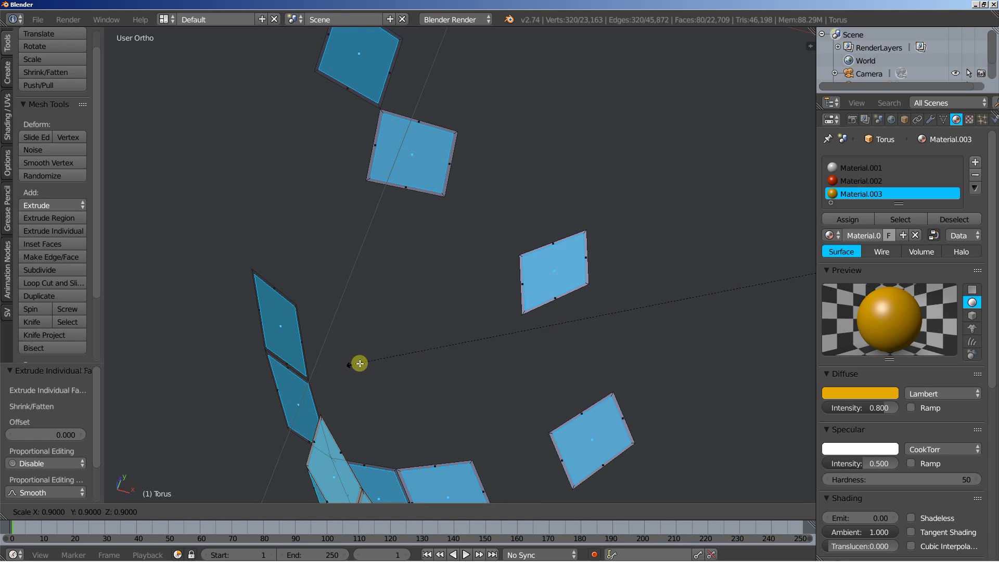
- Finish shrinking the extruded faces and subdivide each into four panels
click(408, 357)
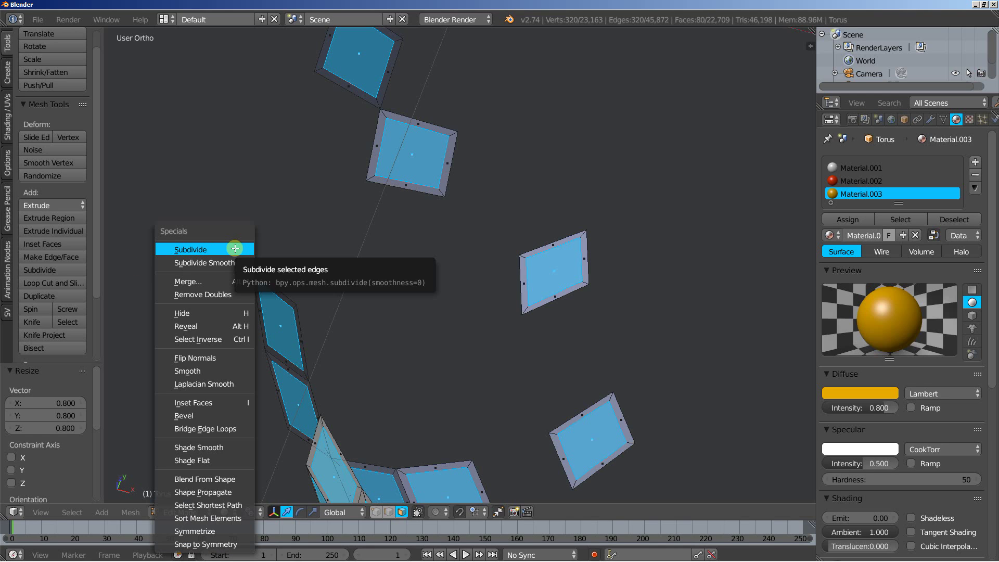
click(235, 249)
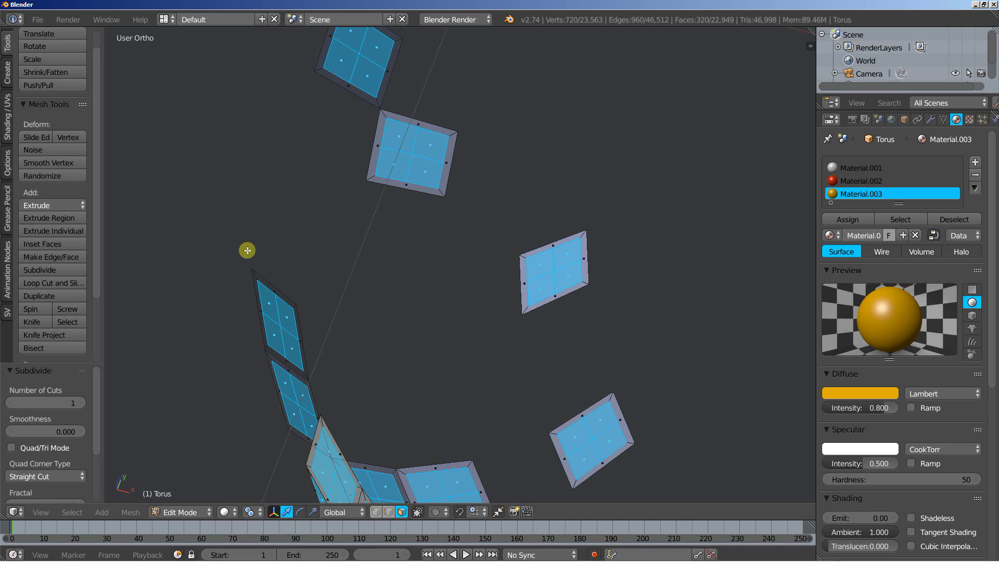
middle_drag(392, 220, 391, 221)
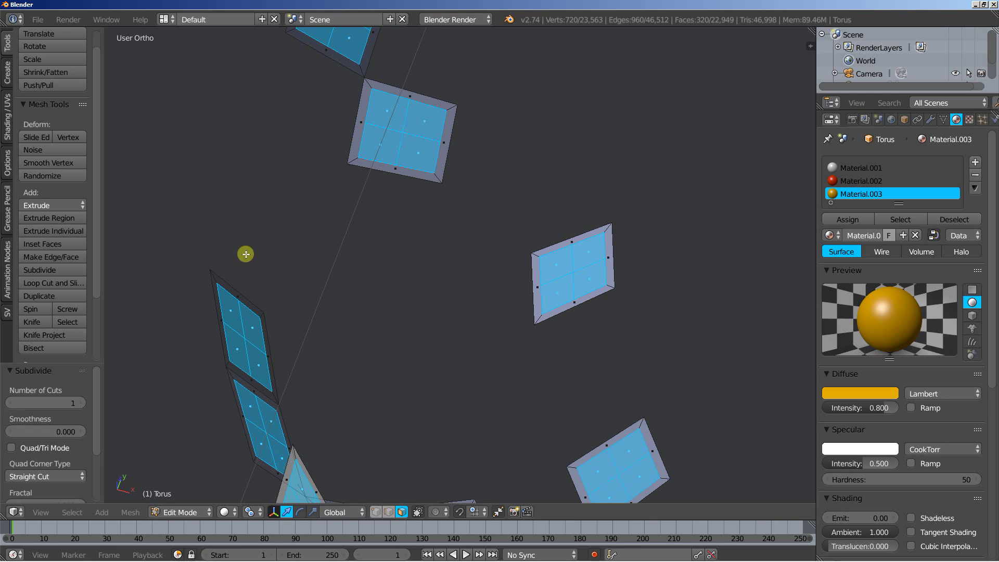
- Inset each panel individually, shrink it to 0.7, and use the Individual Origins pivot
click(61, 231)
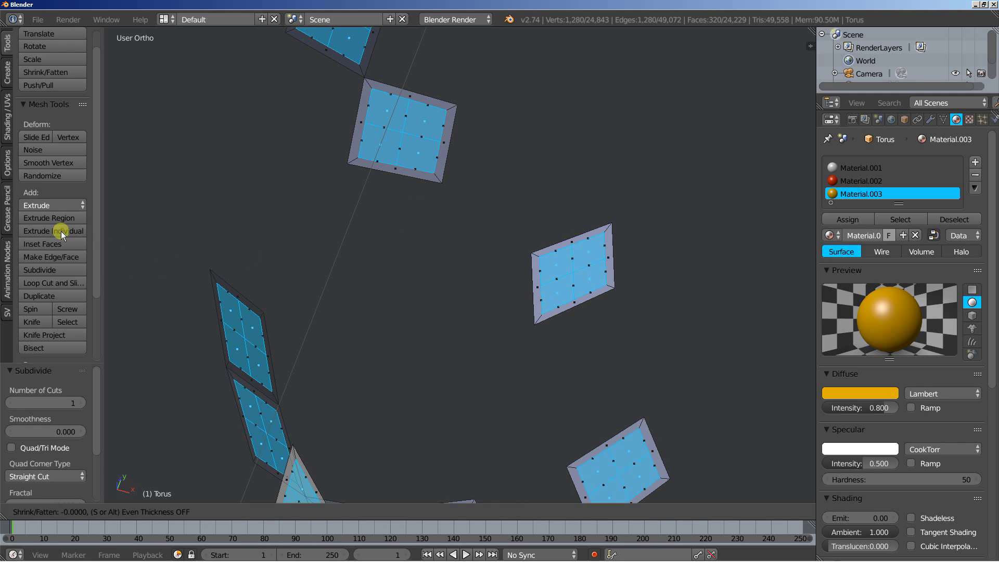
right_click(62, 234)
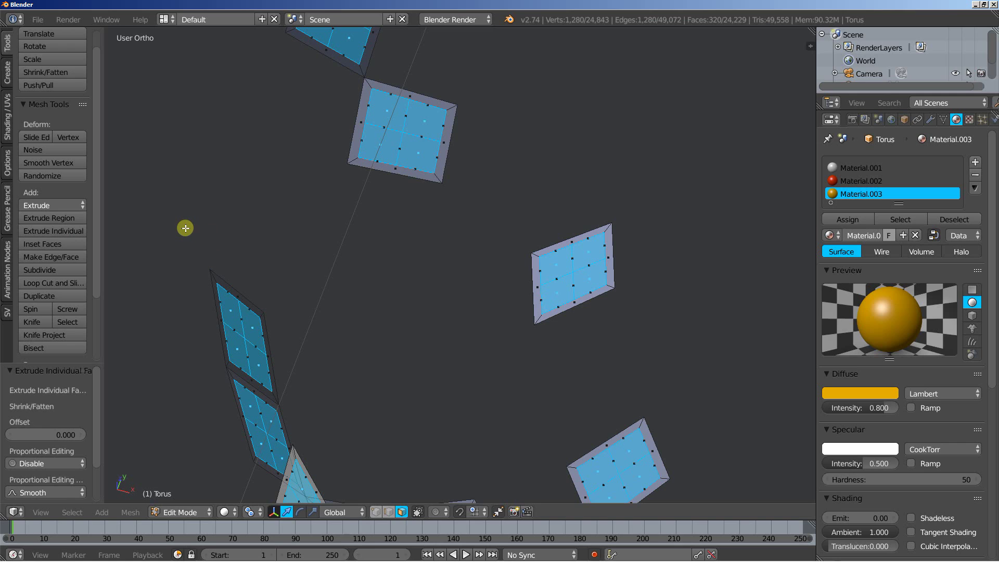
key(s)
key(ctrl)
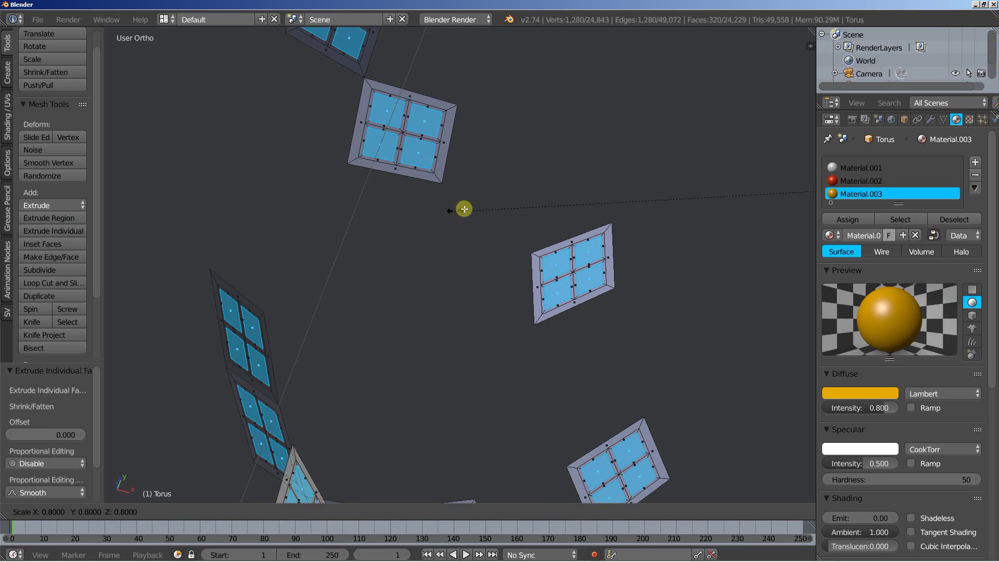
click(545, 196)
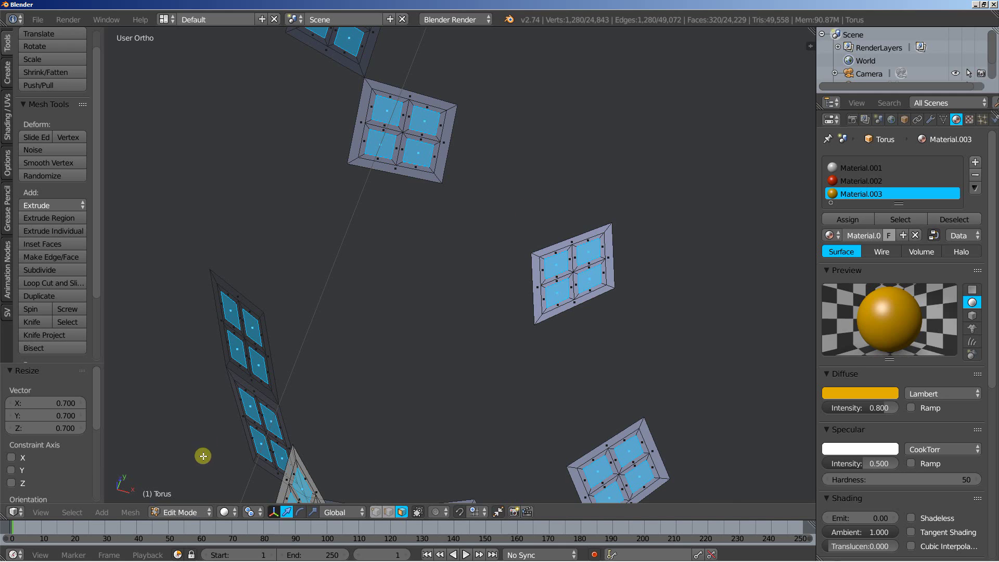
click(254, 512)
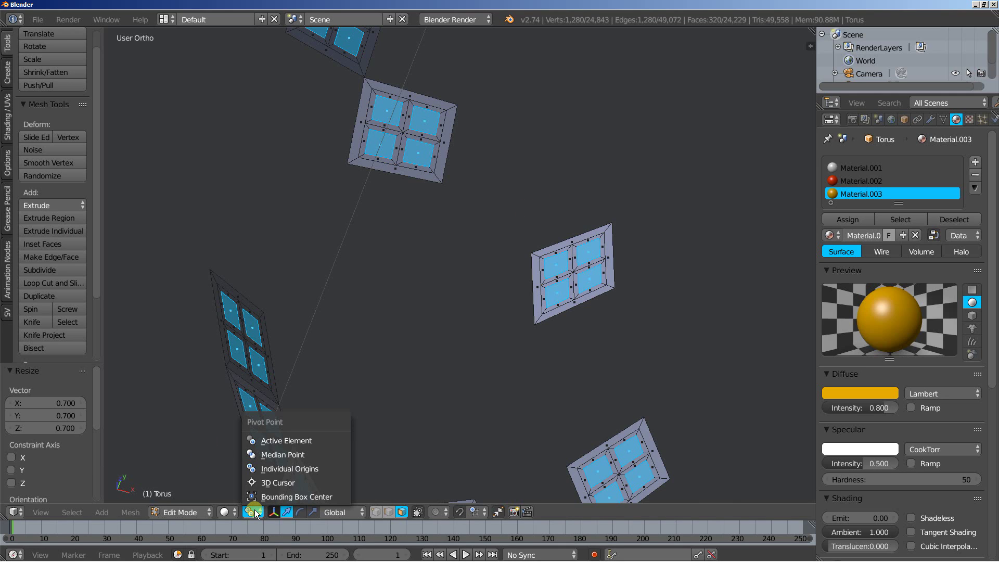
click(277, 469)
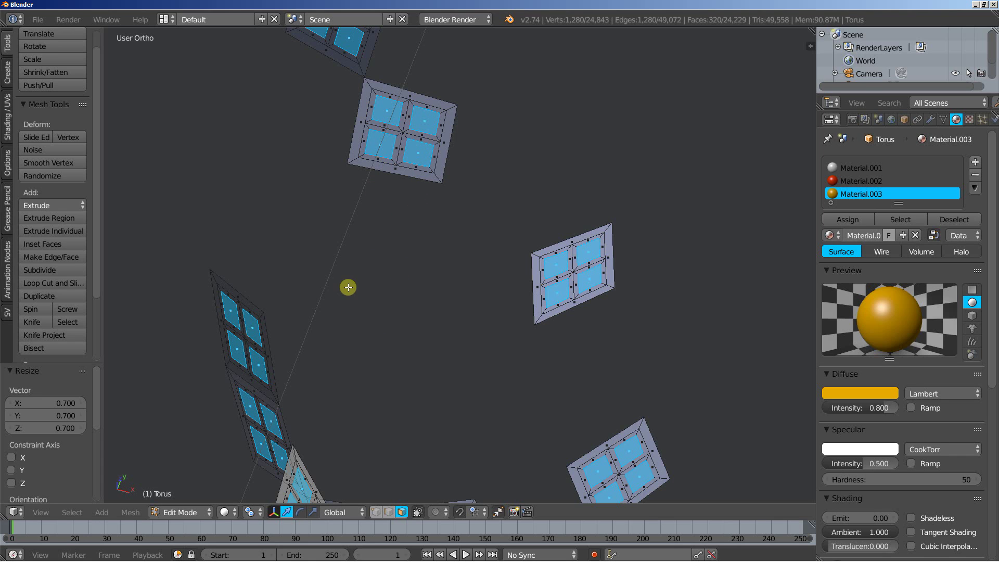
- Extrude the small panels outward by 0.013 into raised blocks
mouse_move(348, 286)
middle_down()
mouse_move(317, 285)
mouse_move(357, 272)
middle_up()
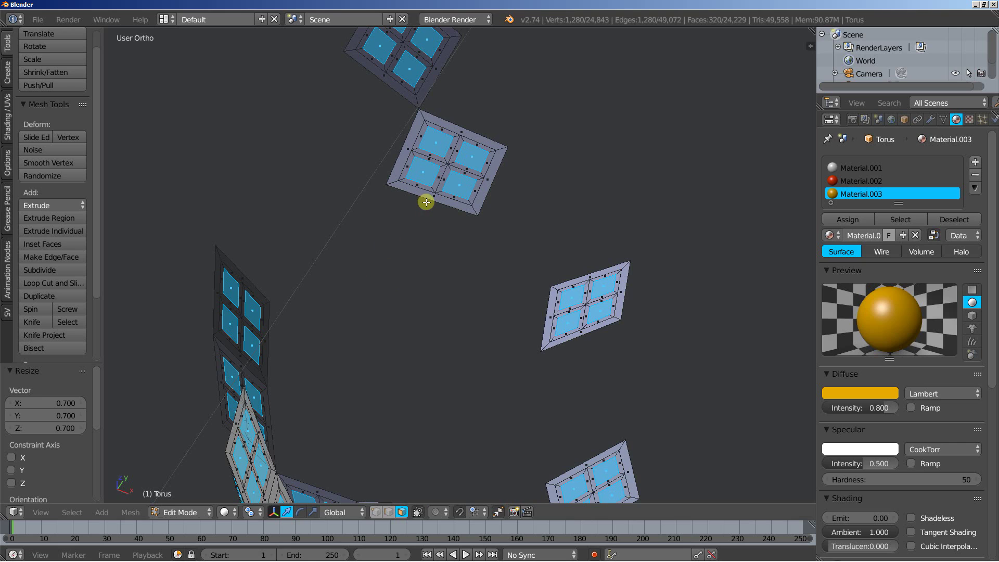
click(55, 229)
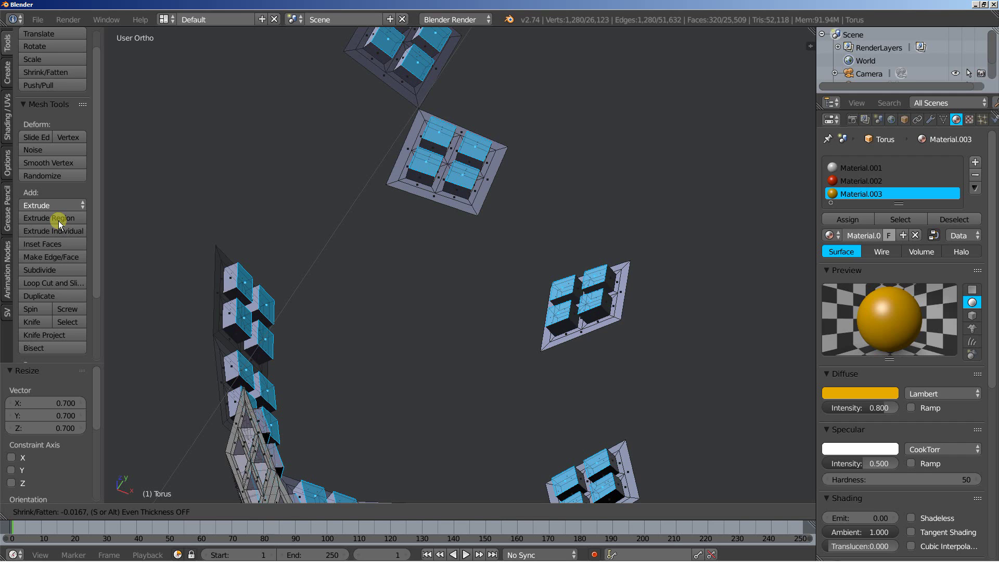
click(59, 226)
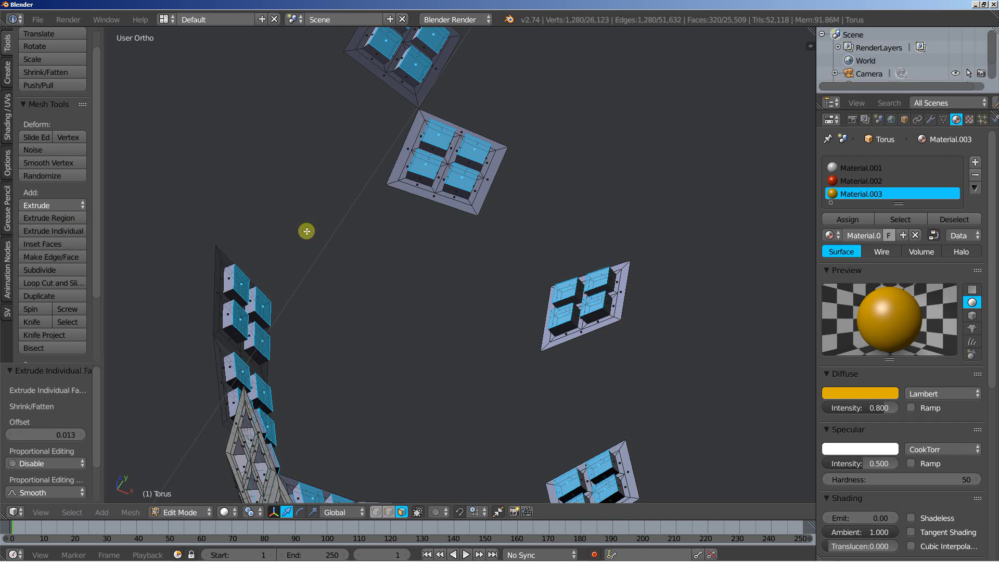
middle_drag(307, 230, 341, 232)
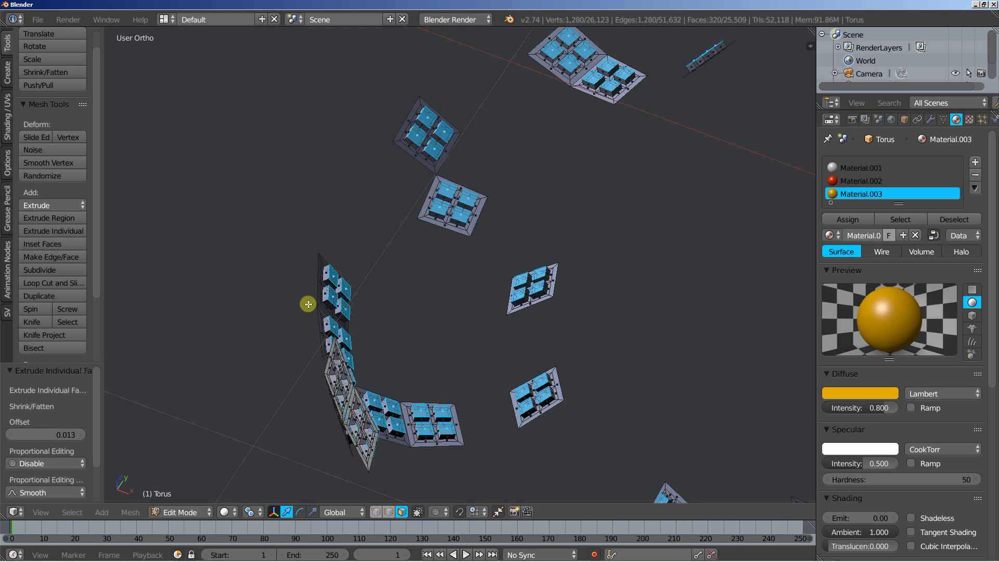
- Reveal all hidden torus faces, return to Object Mode, and view the whole ring with the camera
key(alt+h)
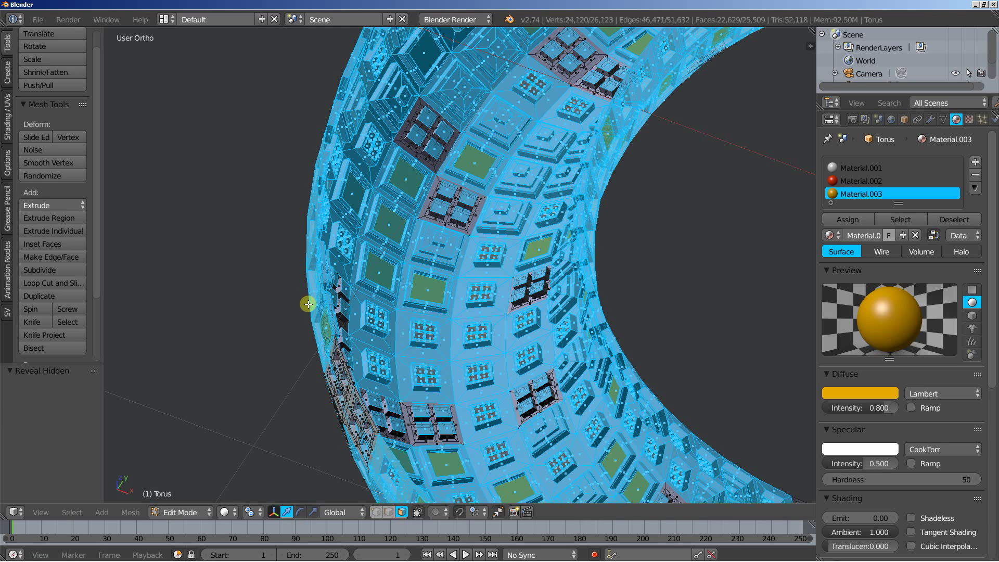
middle_drag(458, 326, 458, 326)
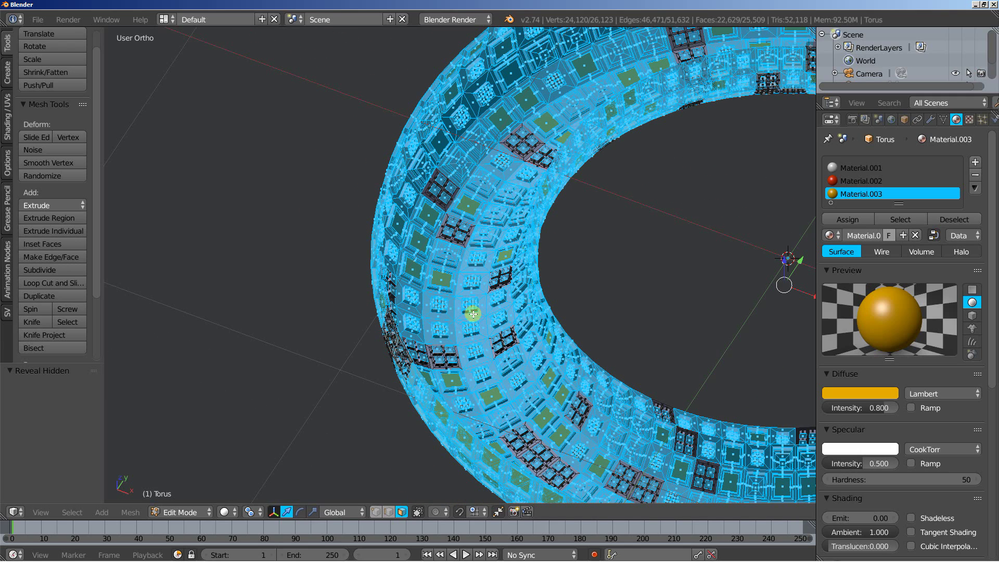
key(Tab)
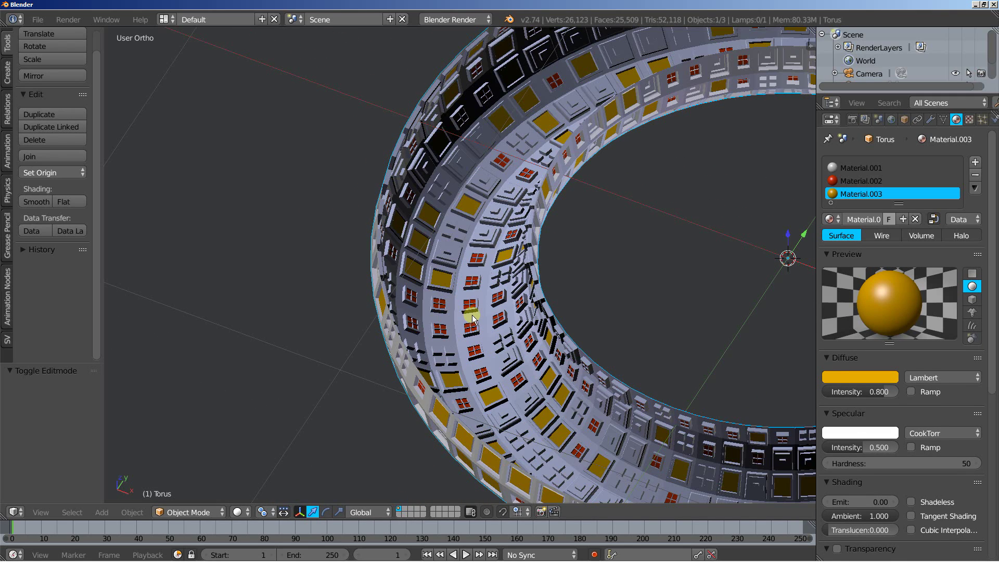
middle_drag(488, 334, 537, 302)
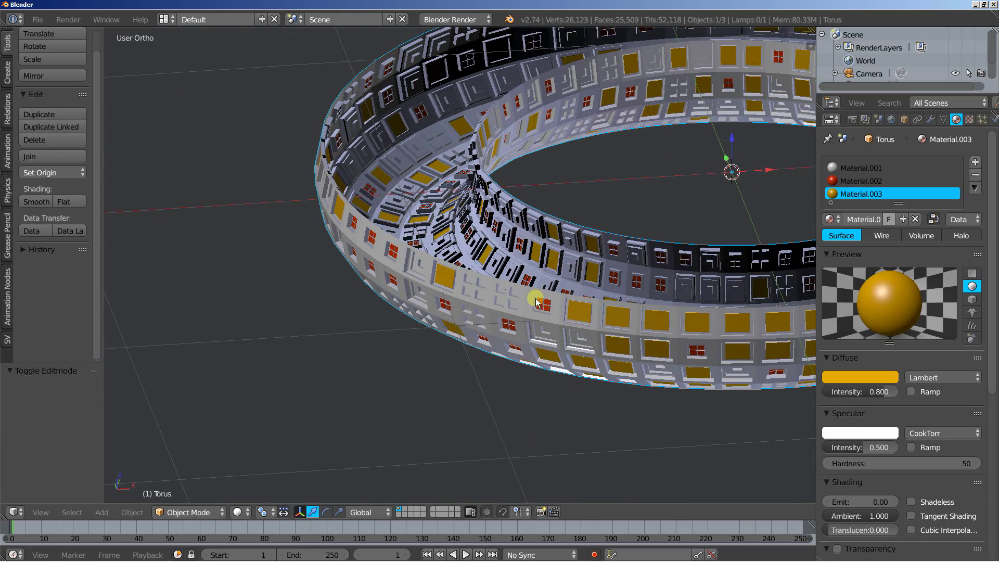
scroll(536, 301, down, 10)
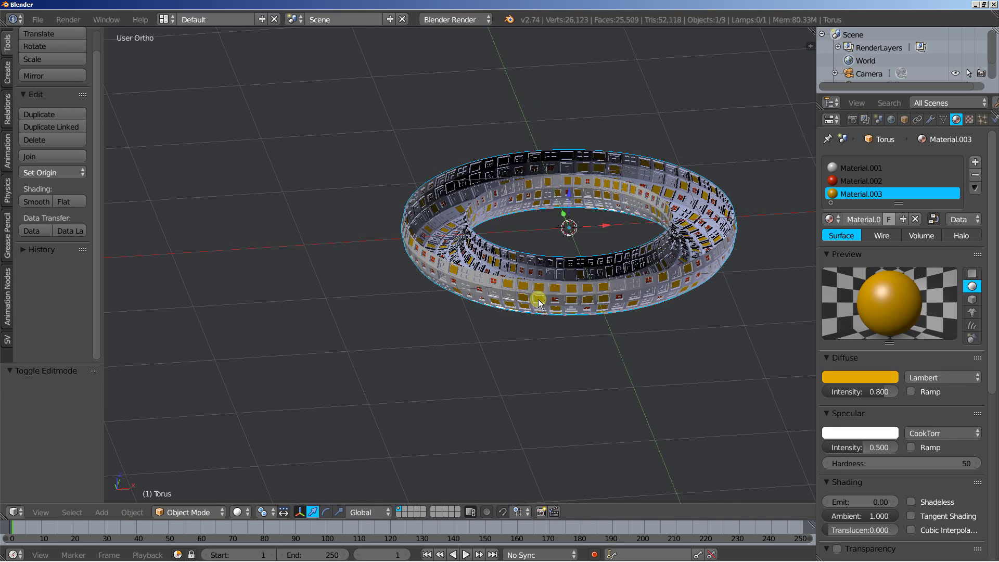
middle_drag(538, 301, 488, 335)
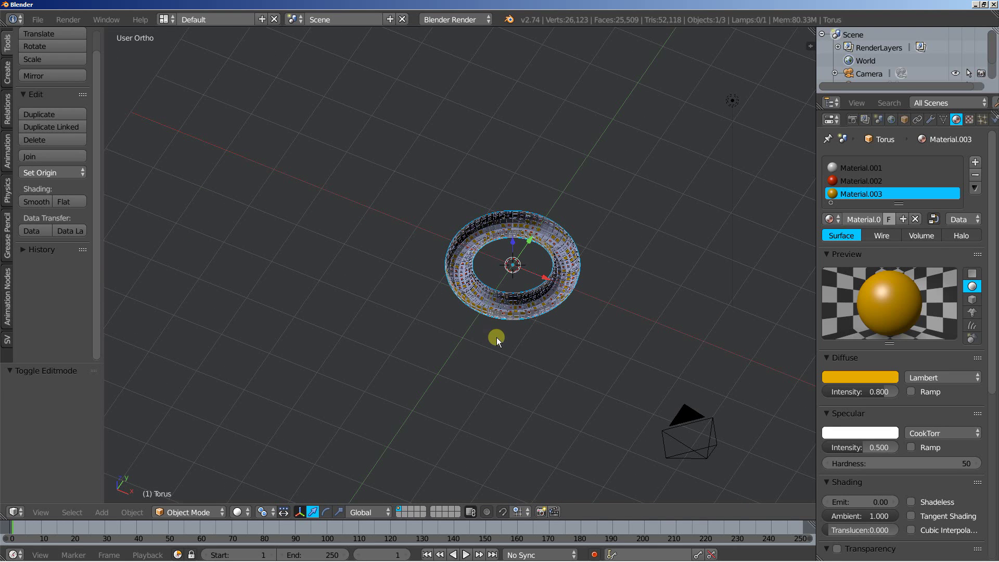
- Snap the camera to the origin, clear its rotation, and rotate it 90° about X
right_click(681, 414)
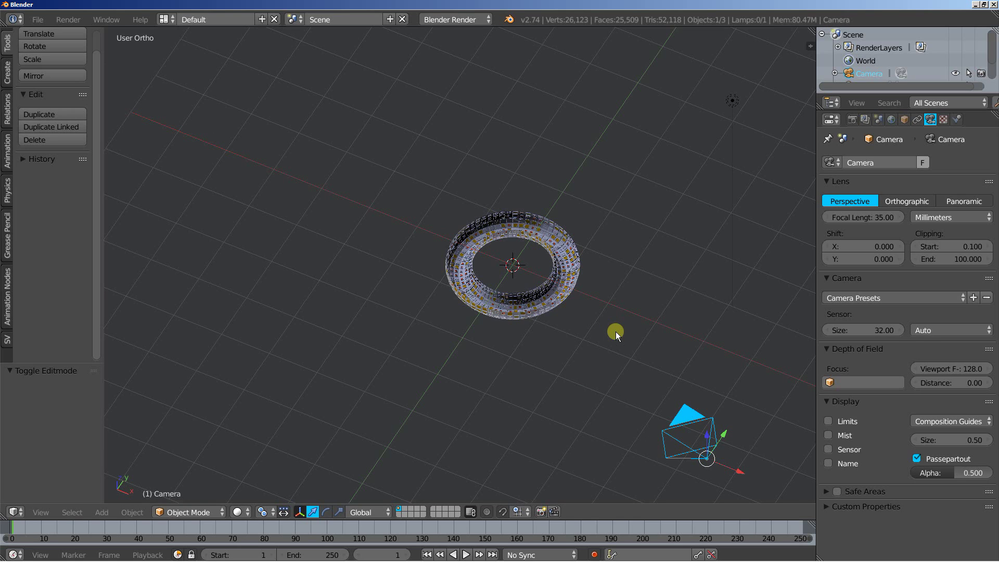
key(alt+g)
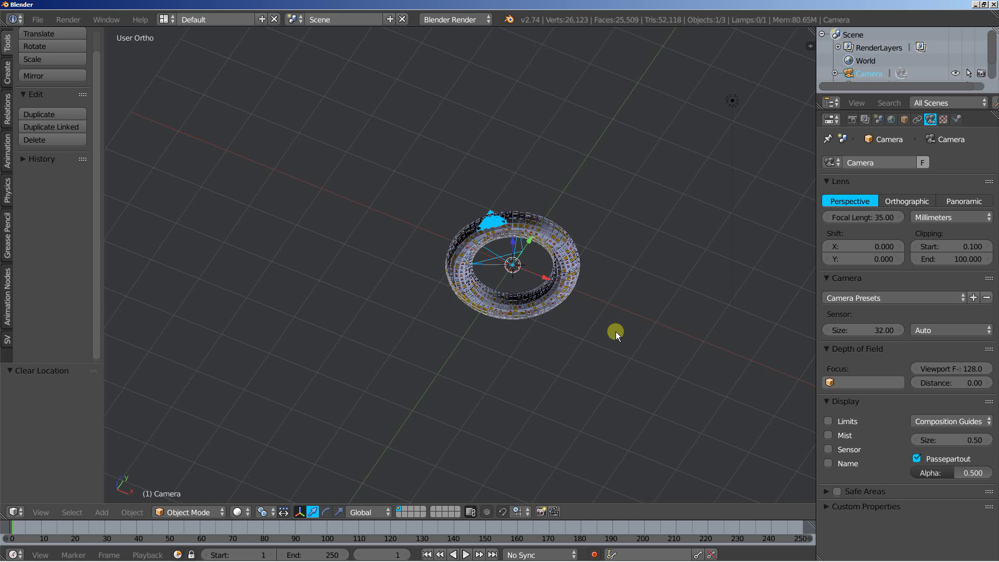
key(alt+r)
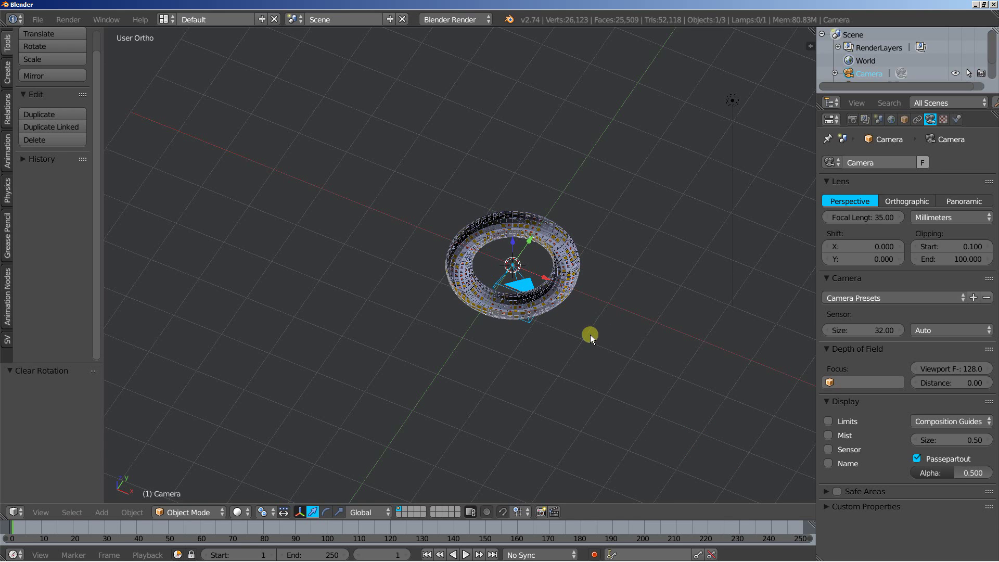
scroll(590, 335, up, 4)
scroll(590, 335, up, 1)
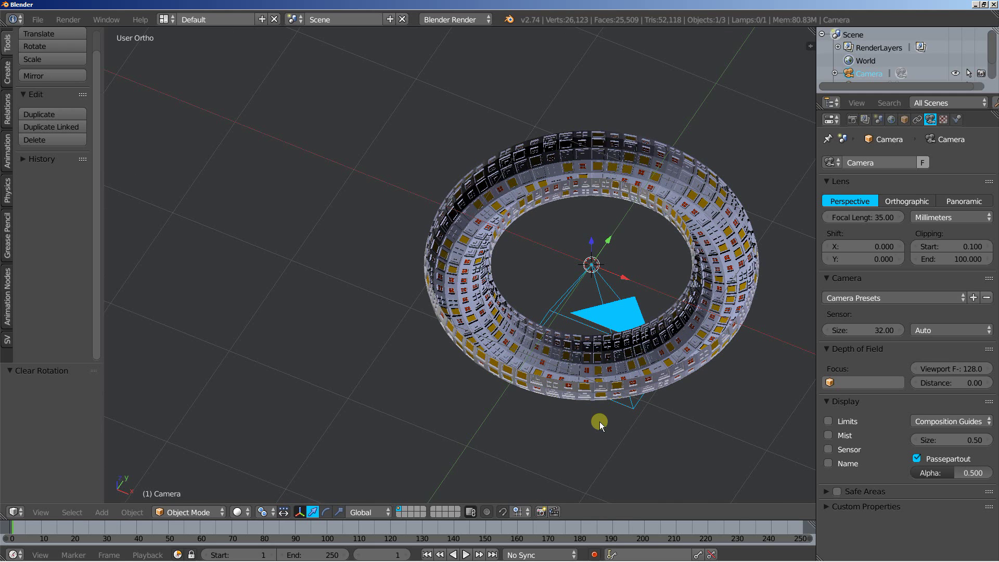
text(rx90)
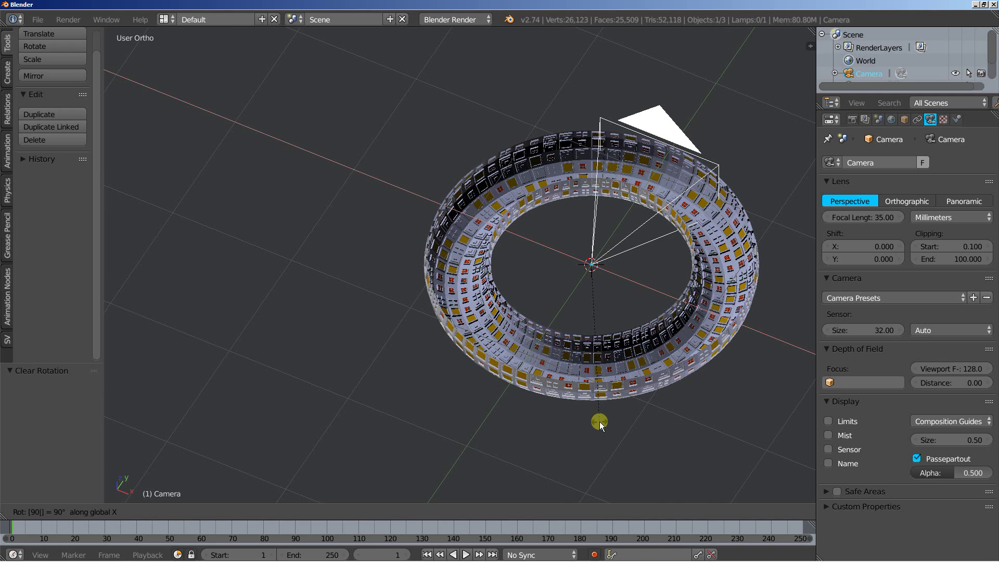
key(Return)
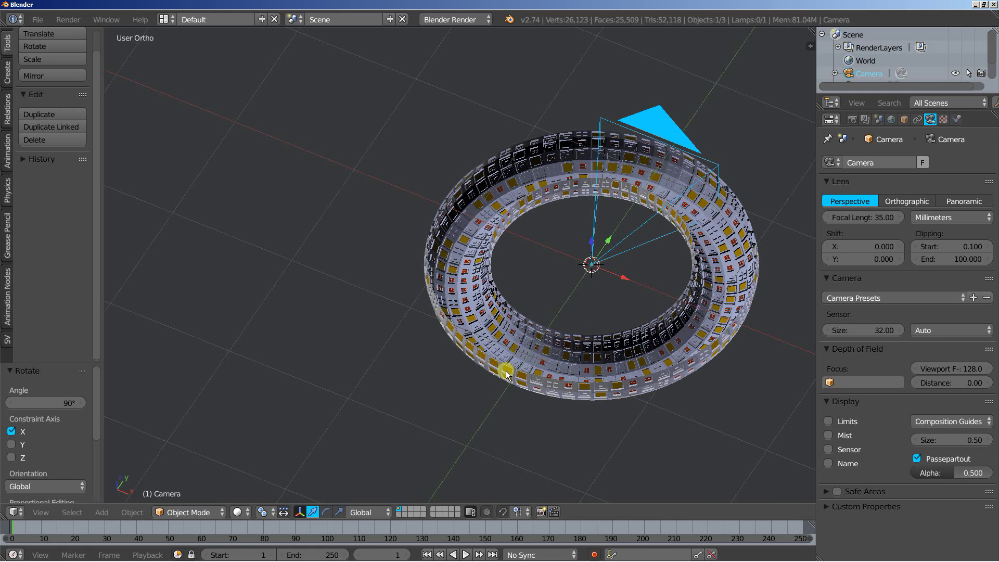
right_click(492, 310)
- Select all torus geometry and scale it 4× with the 3D Cursor as pivot point
key(Tab)
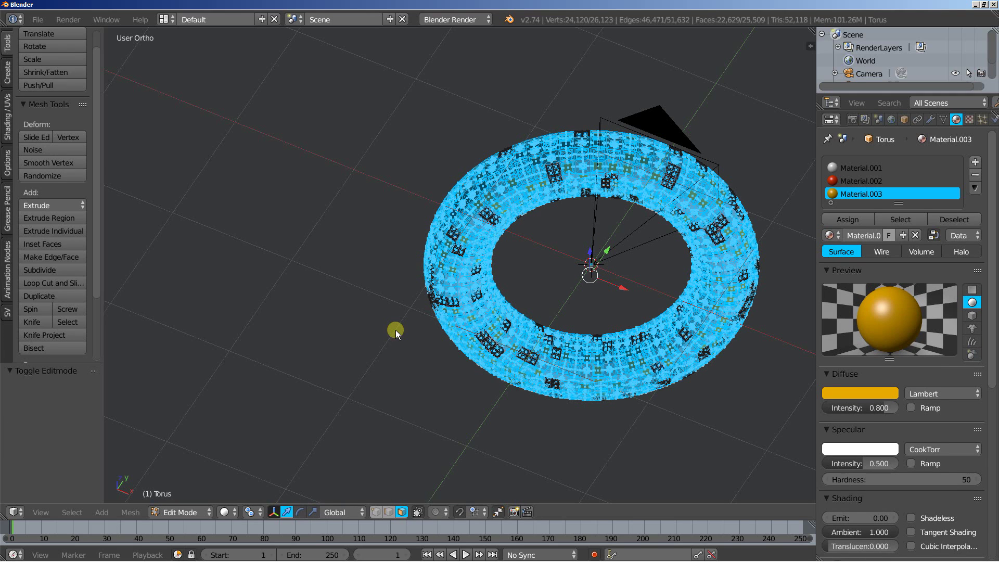
key(a)
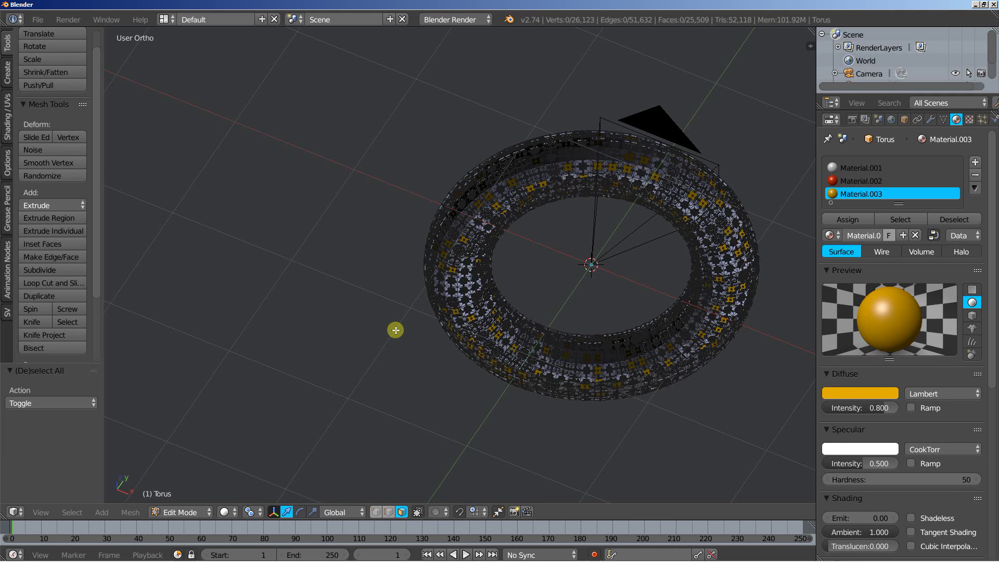
key(a)
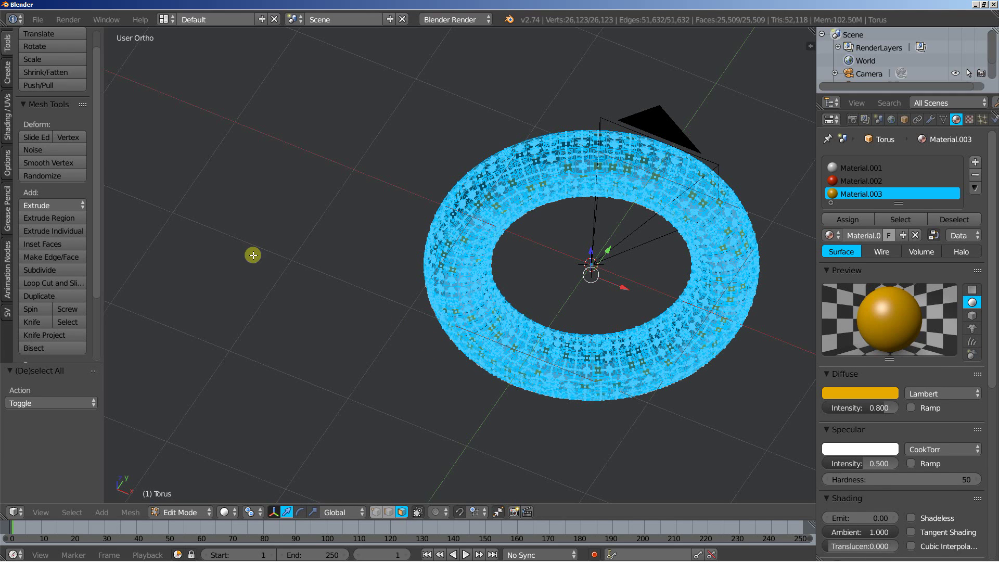
click(249, 511)
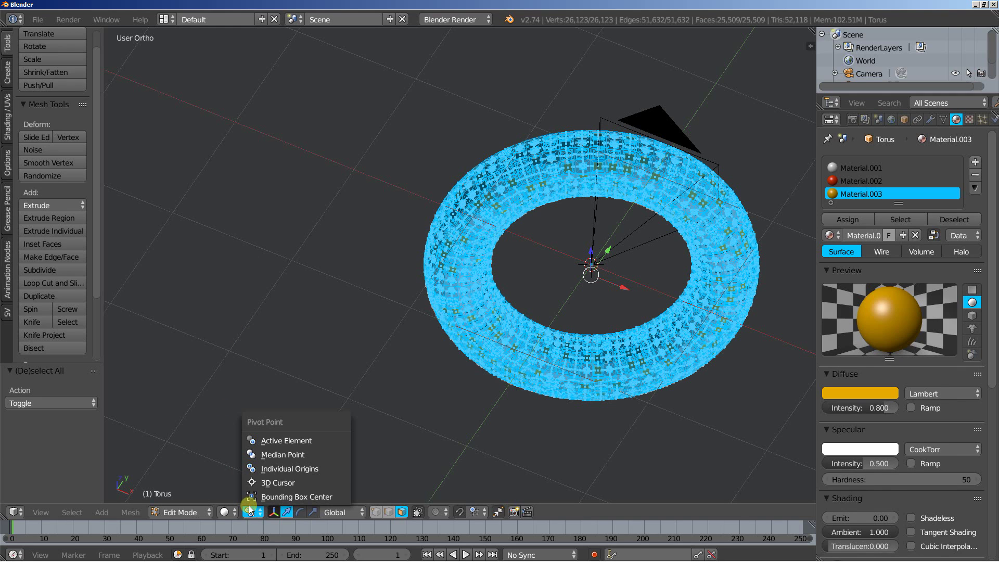
click(260, 482)
scroll(574, 302, down, 4)
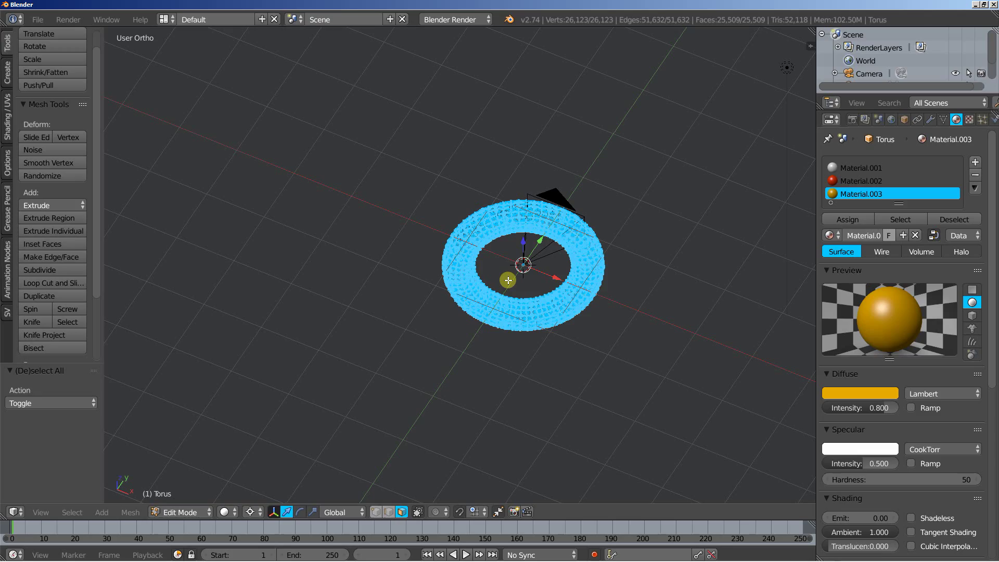
key(s)
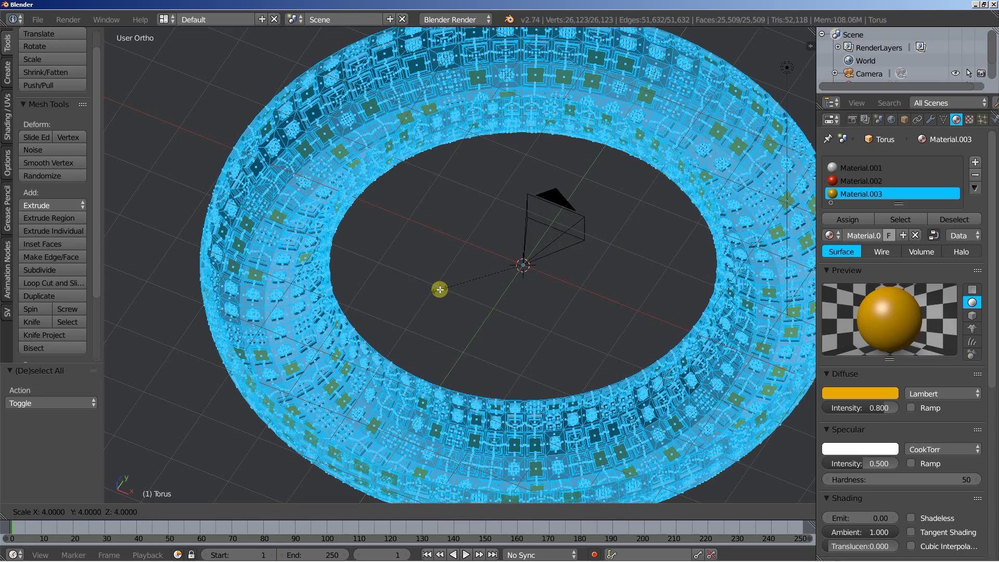
click(439, 289)
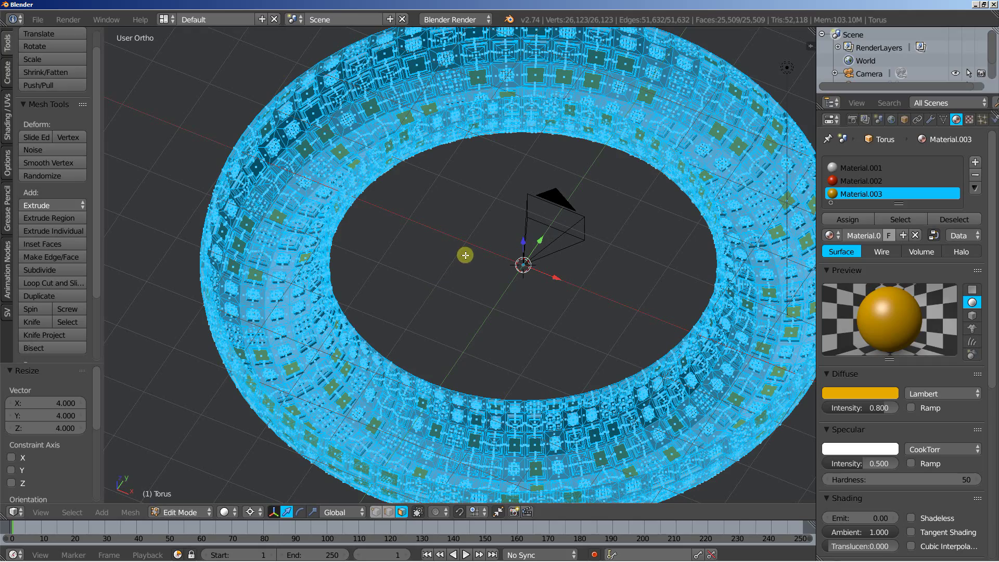
middle_drag(342, 312, 339, 331)
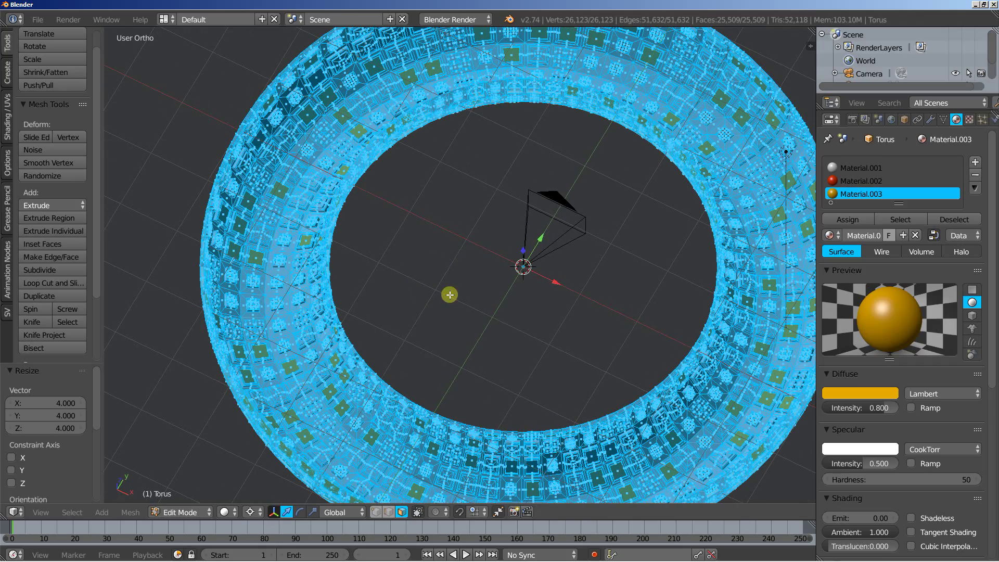
key(Tab)
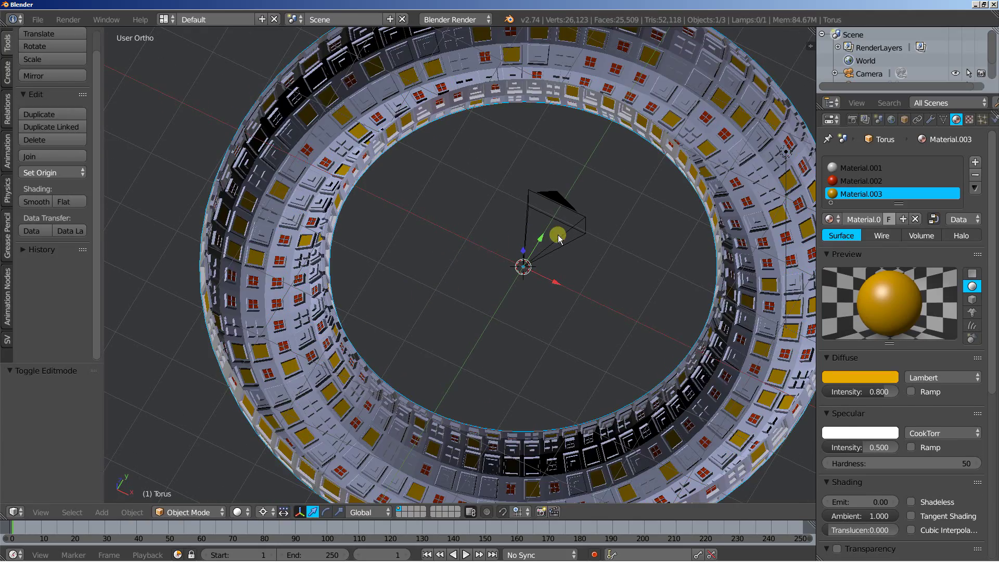
- From top view, move the camera into the tunnel at lower left and look through it
right_click(565, 237)
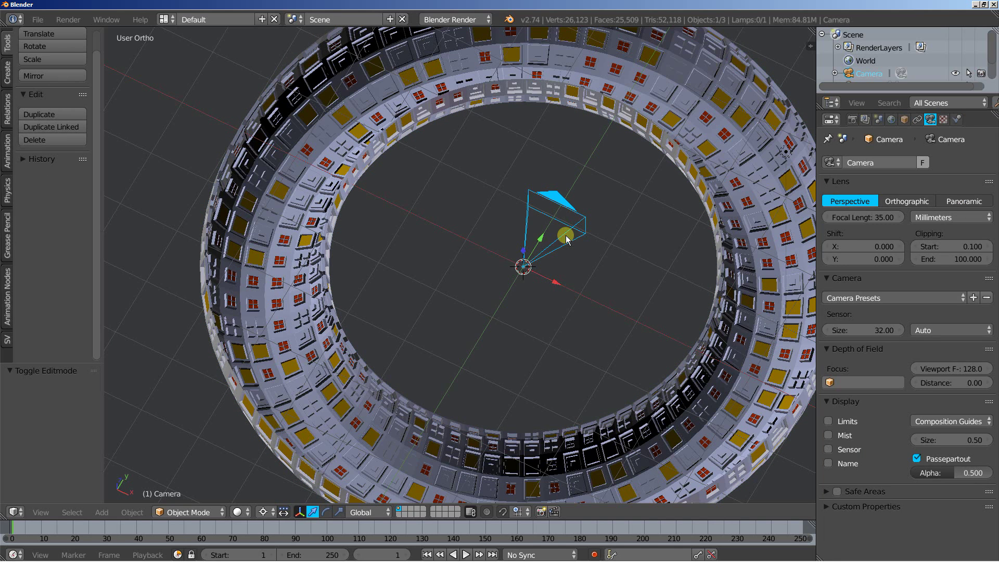
key(KP_7)
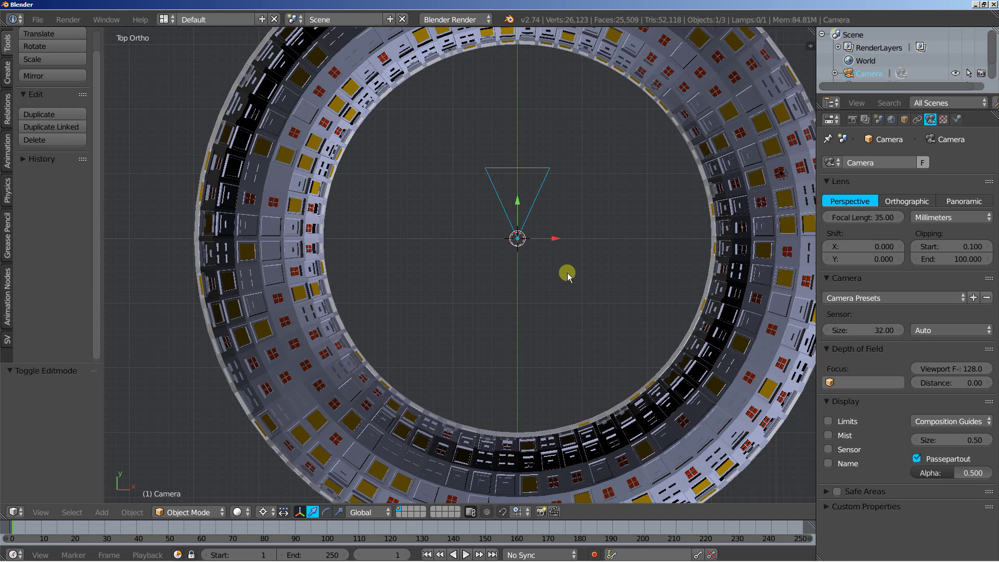
key(g)
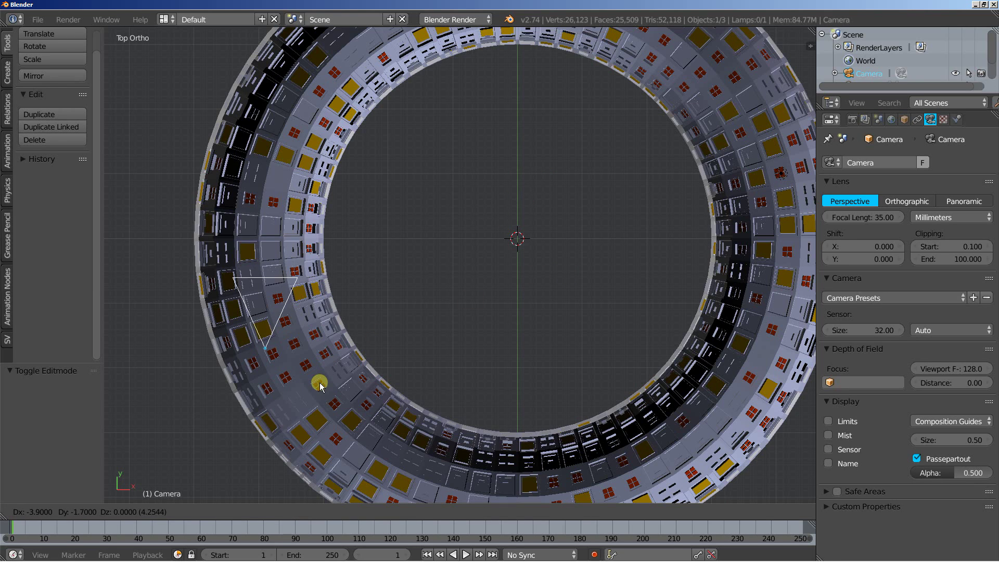
click(327, 399)
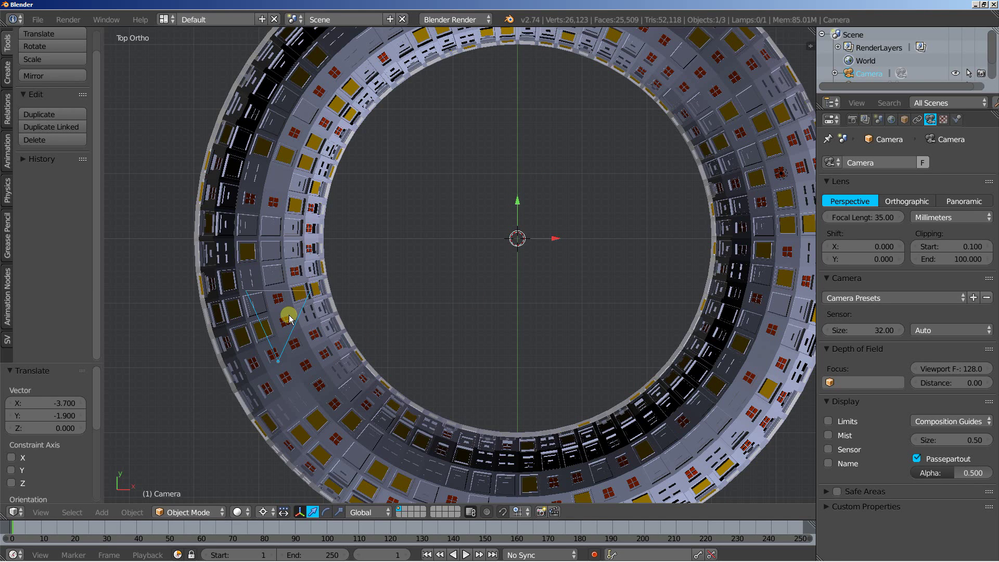
key(KP_0)
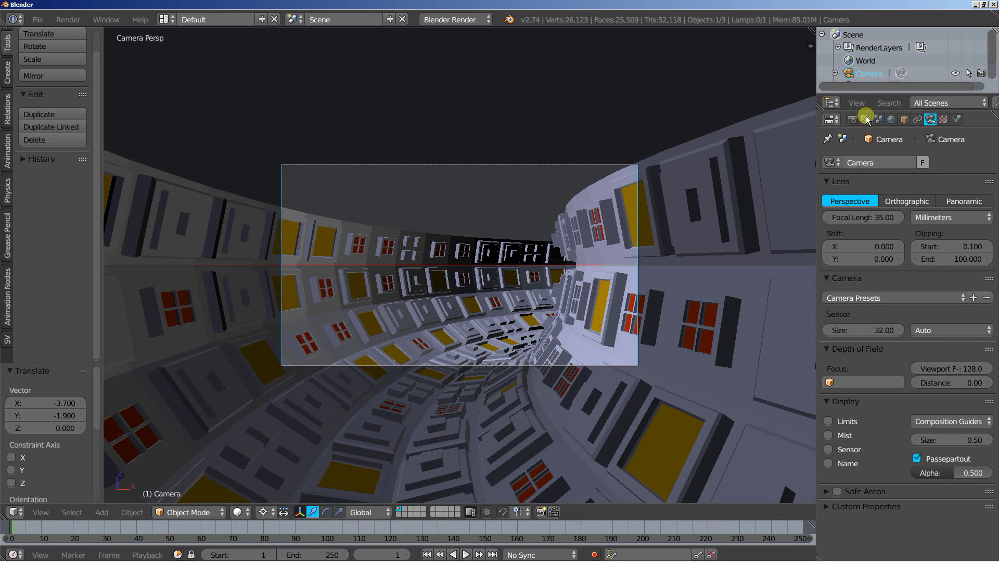
- Raise the camera to Z 0.66, tilt it to 93° X and 15° Y, and widen its lens
click(904, 119)
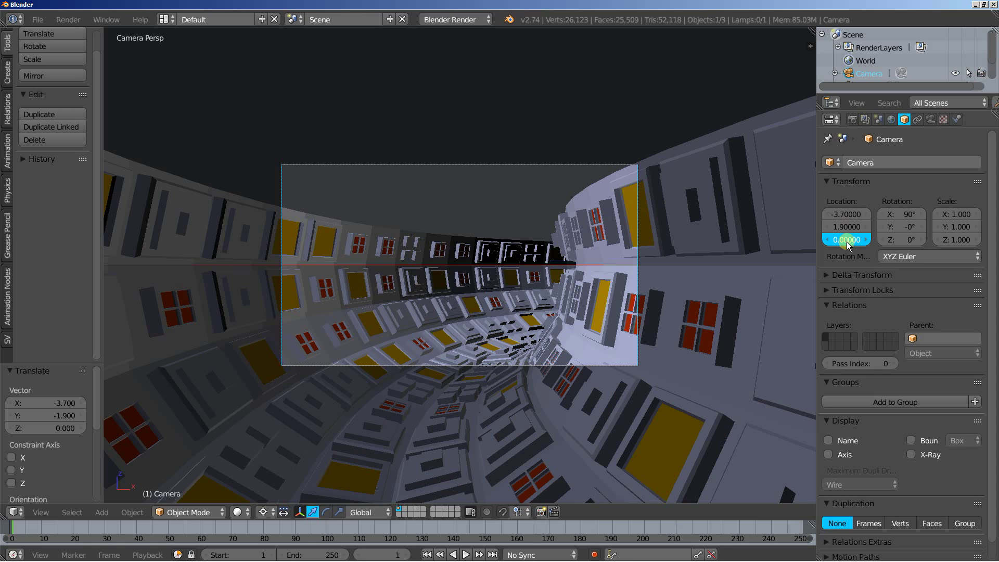
drag(847, 242, 808, 242)
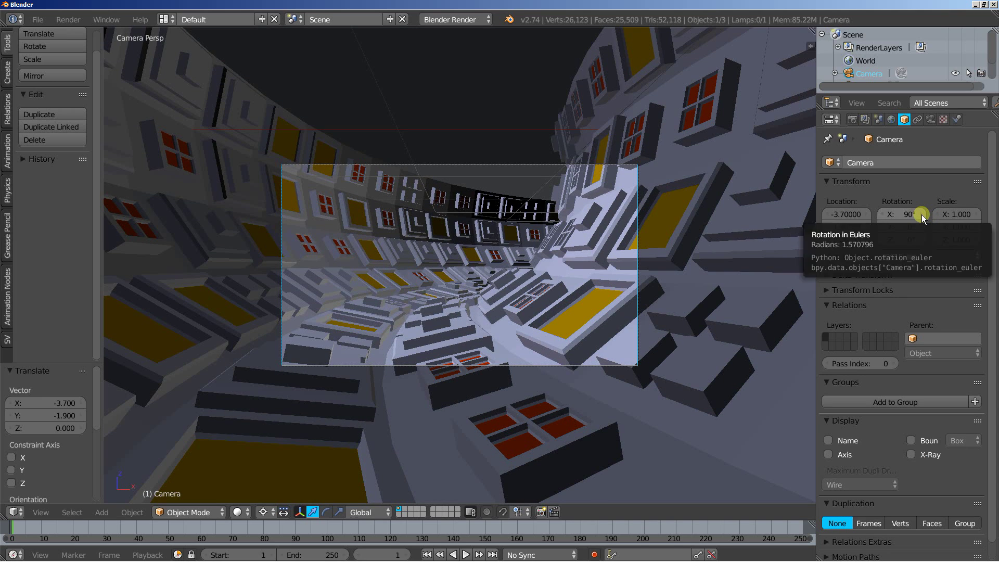
drag(922, 214, 920, 229)
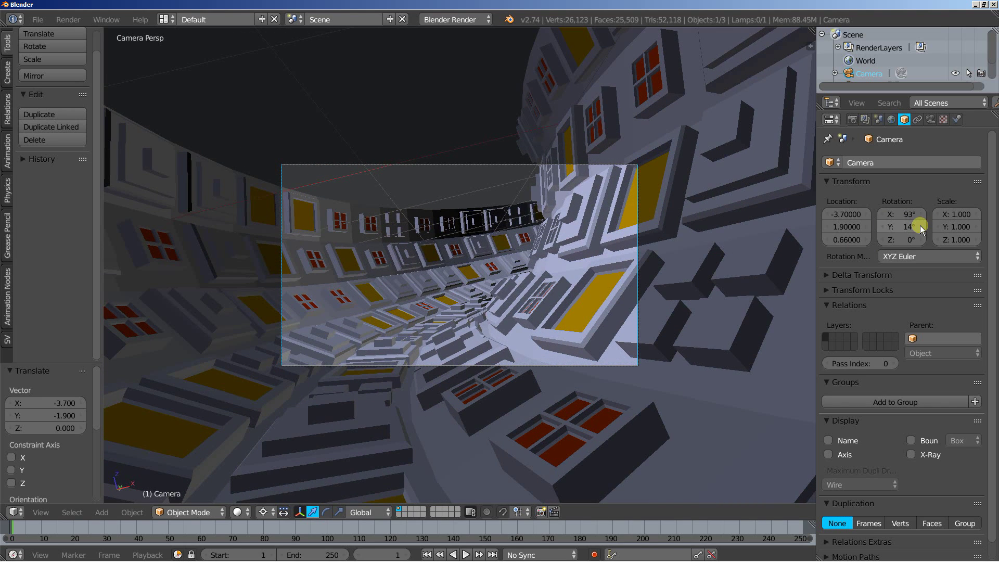
click(919, 225)
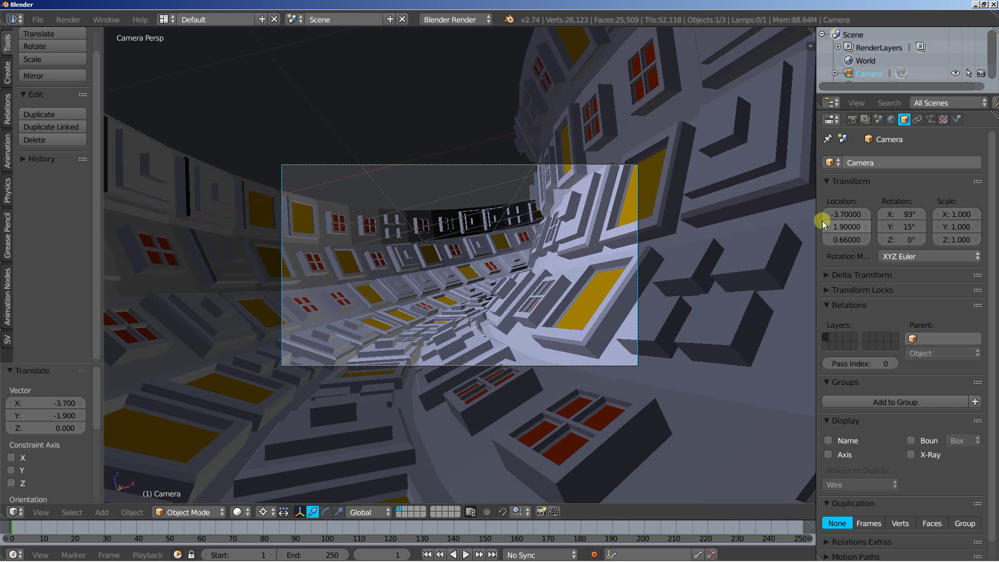
click(929, 121)
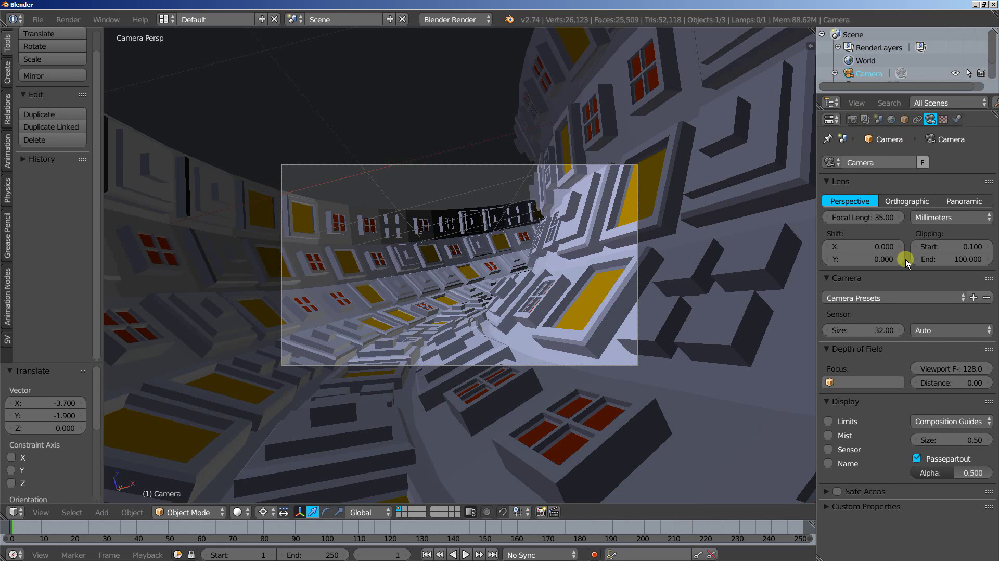
drag(866, 218, 489, 224)
- Type in an exact camera focal length of 14 mm
click(866, 217)
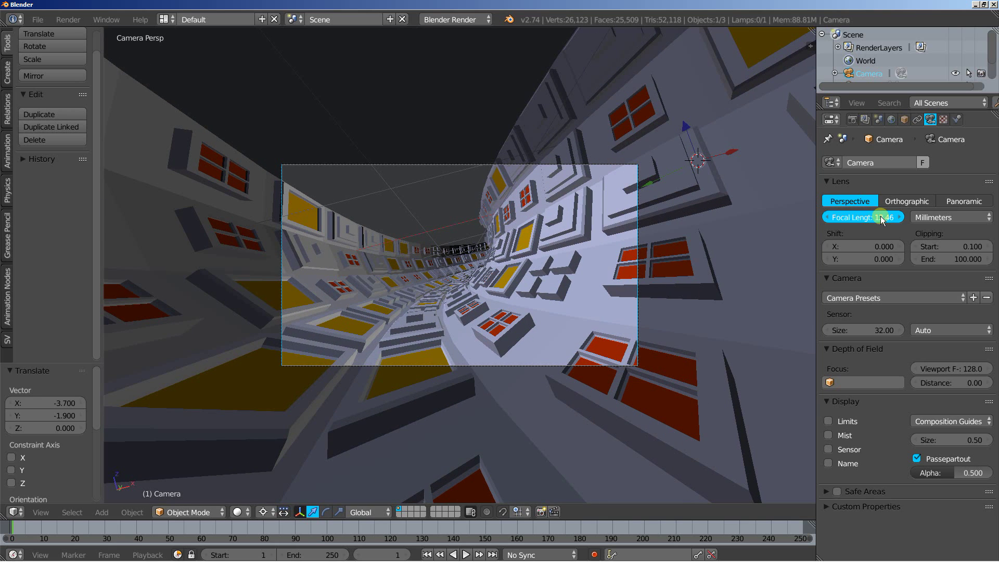
text(14)
key(Return)
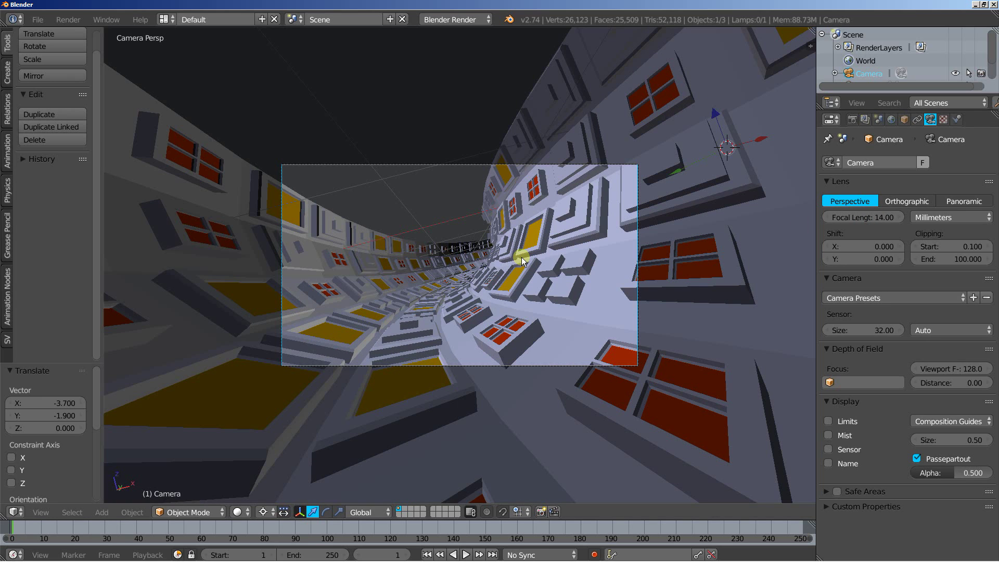
scroll(498, 255, up, 3)
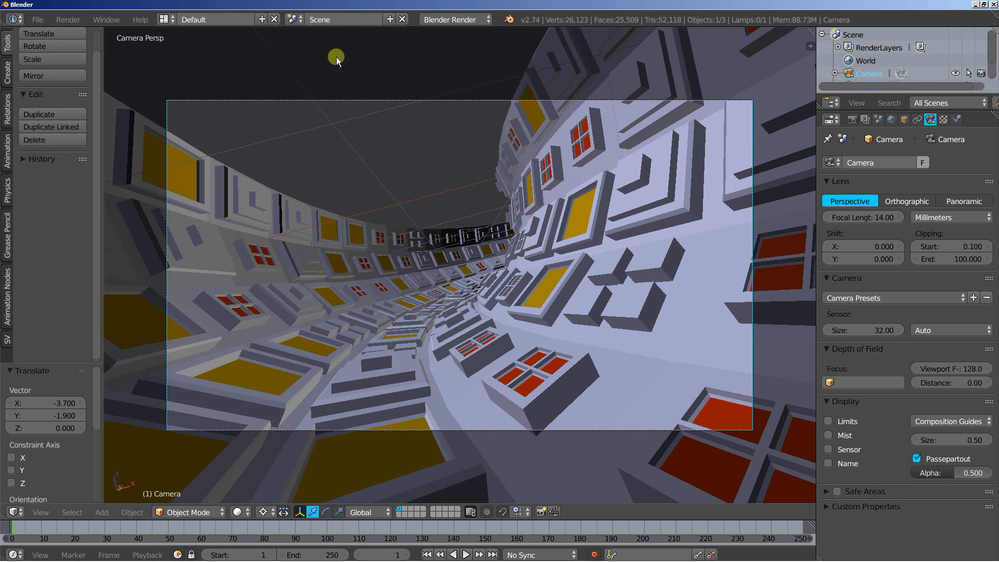
click(457, 21)
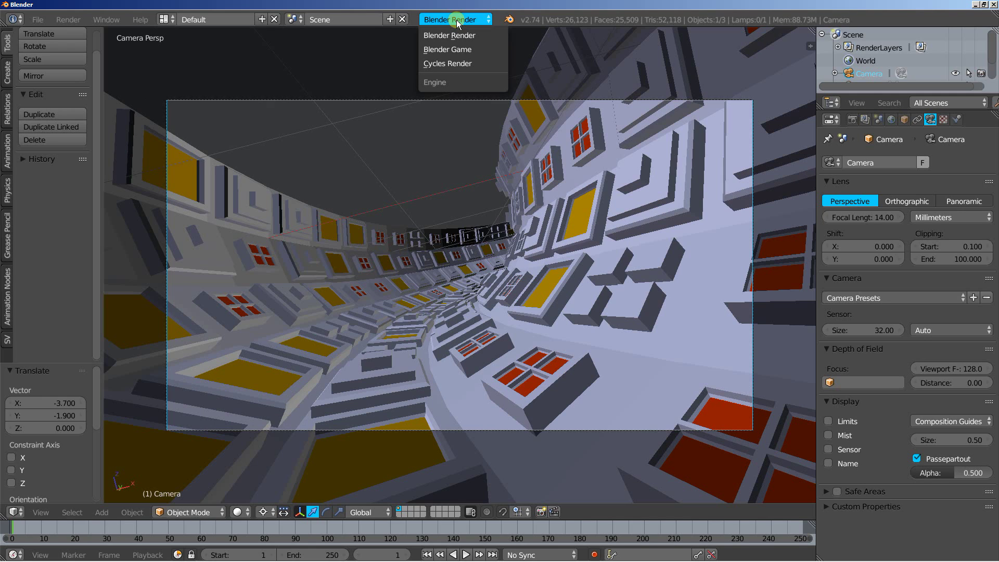
- Switch the render engine to Cycles Render and make the torus's Material.001 node-based
click(456, 63)
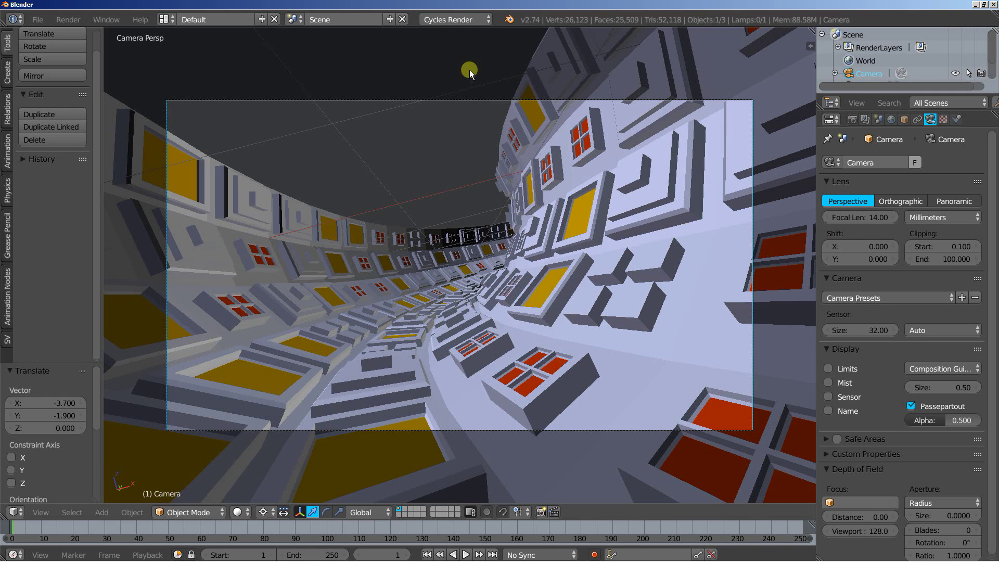
right_click(554, 73)
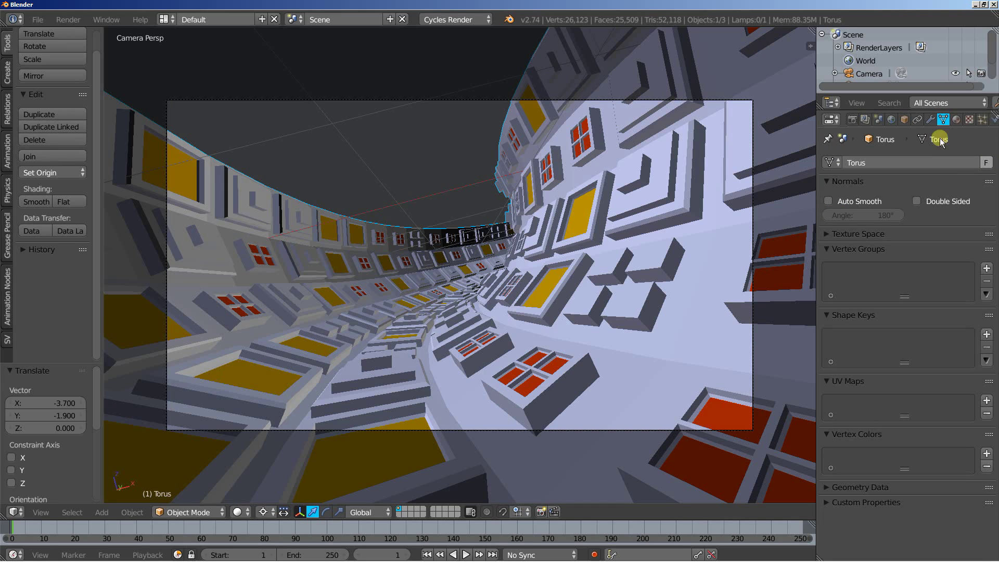
click(957, 119)
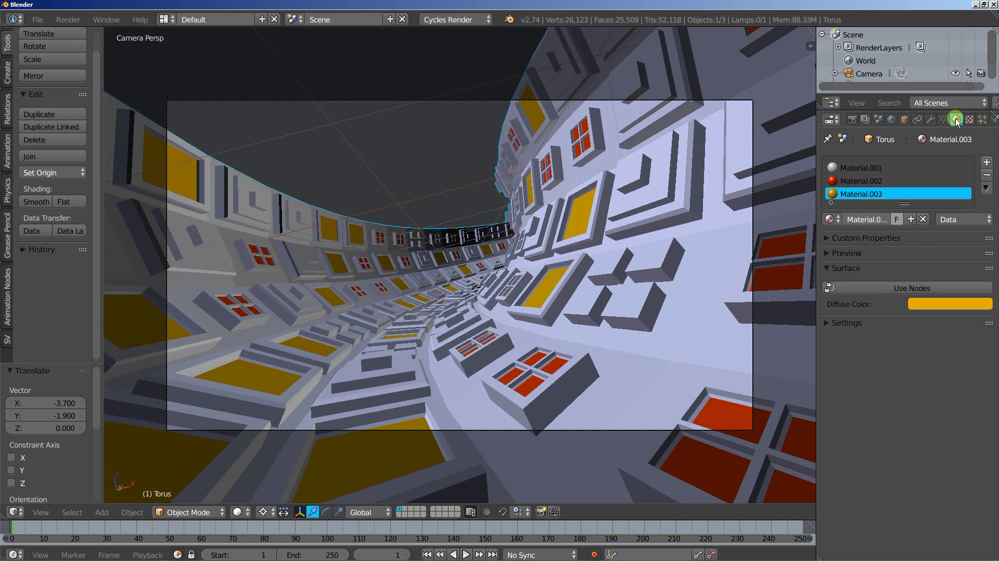
click(847, 167)
click(878, 289)
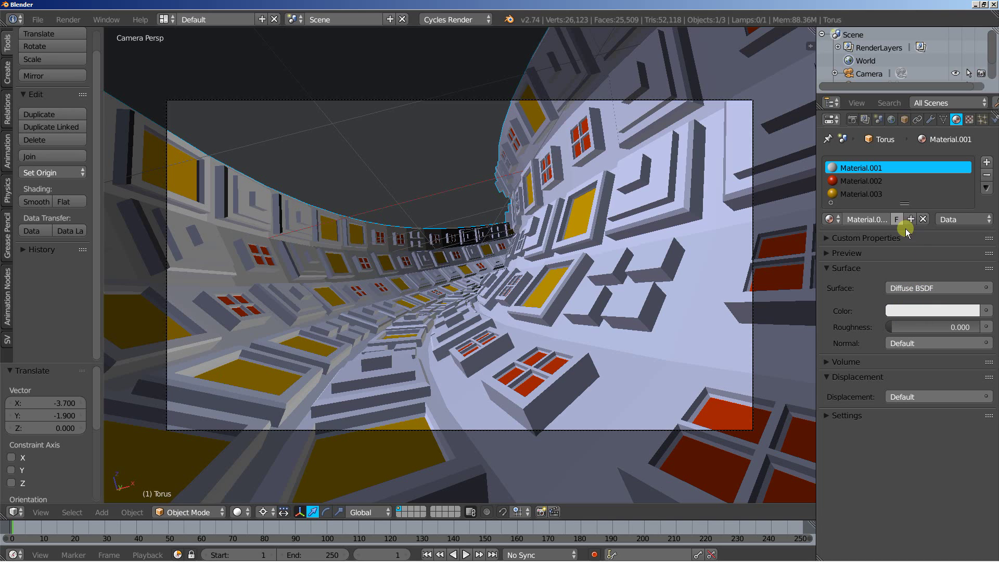
- Make the orange Material.003 node-based with an Emission surface shader
click(853, 181)
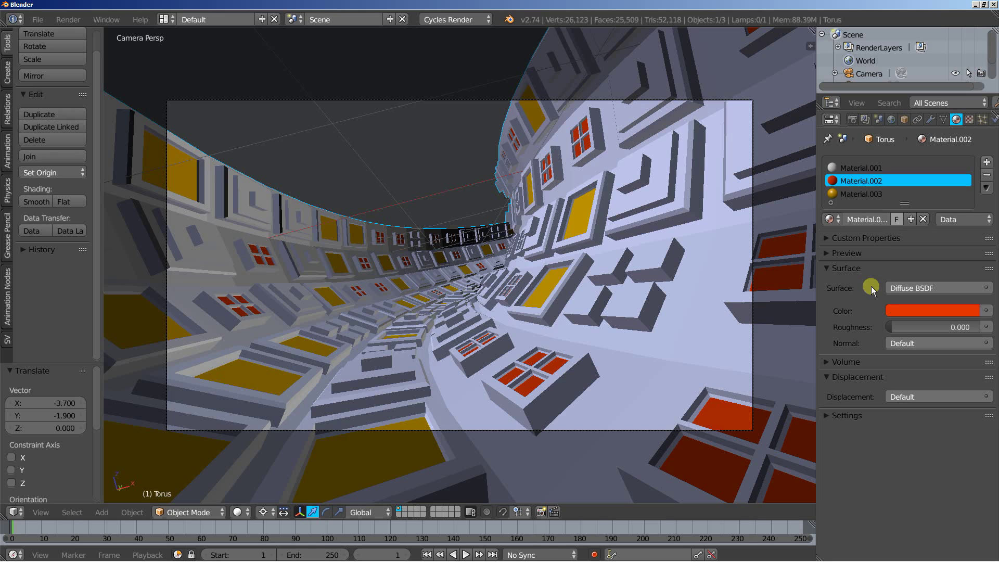
click(850, 194)
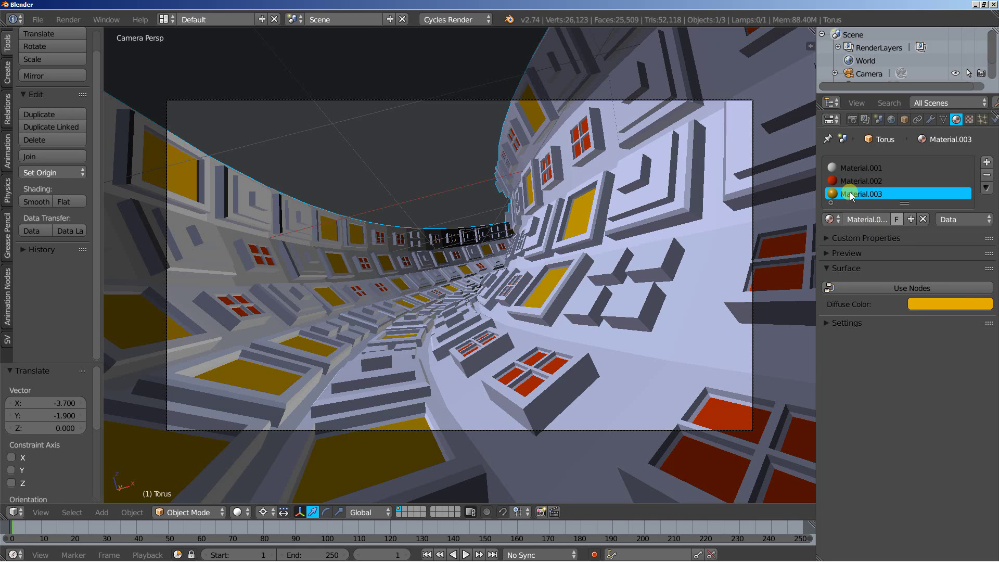
click(863, 292)
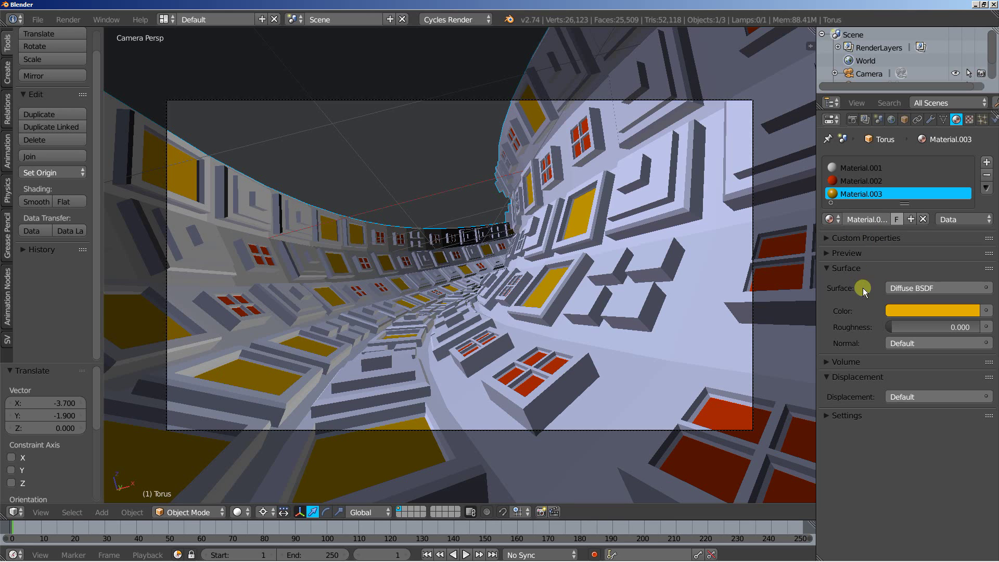
click(907, 287)
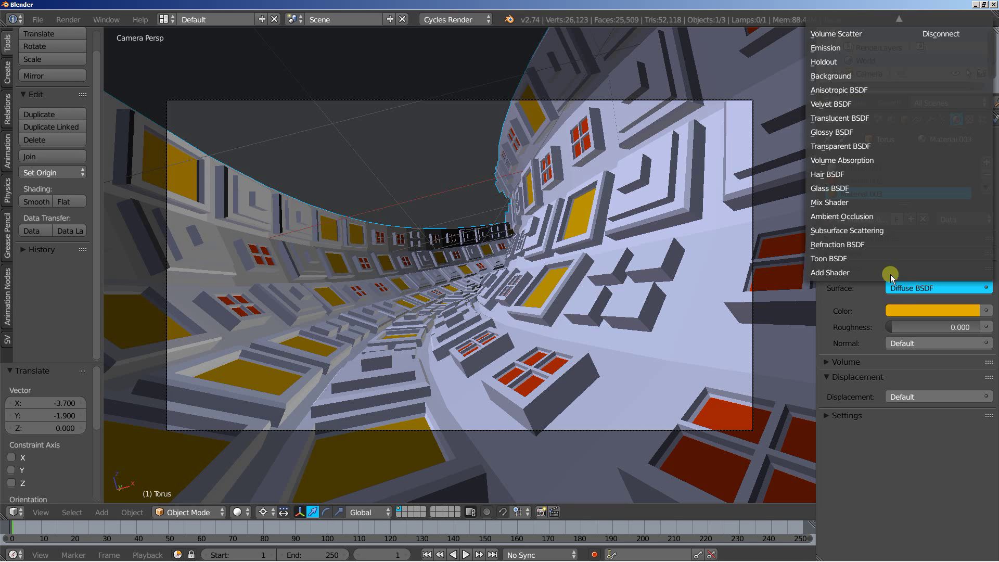
click(828, 48)
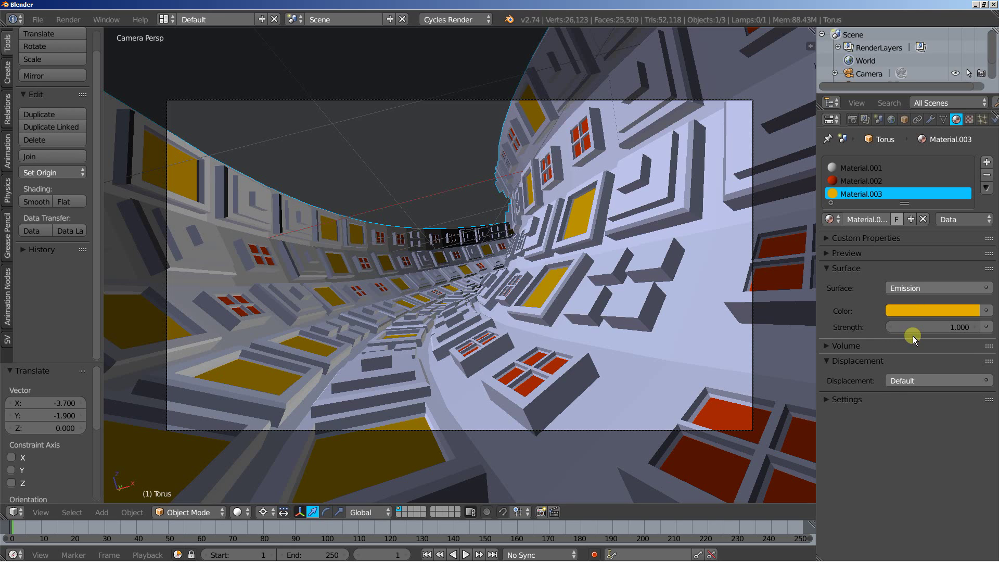
- Enable world nodes and brighten the Background colour to light grey (0.626)
click(891, 120)
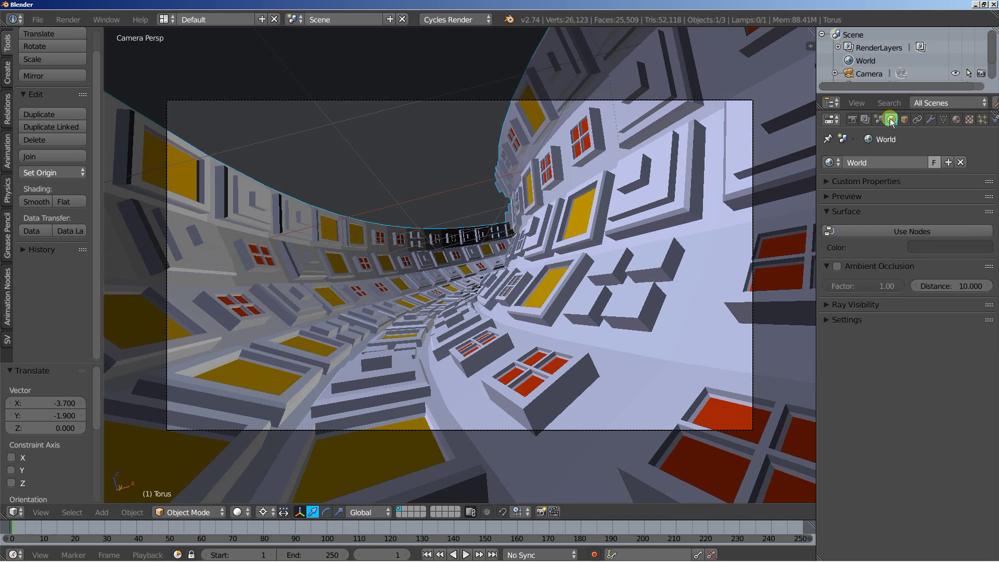
click(886, 232)
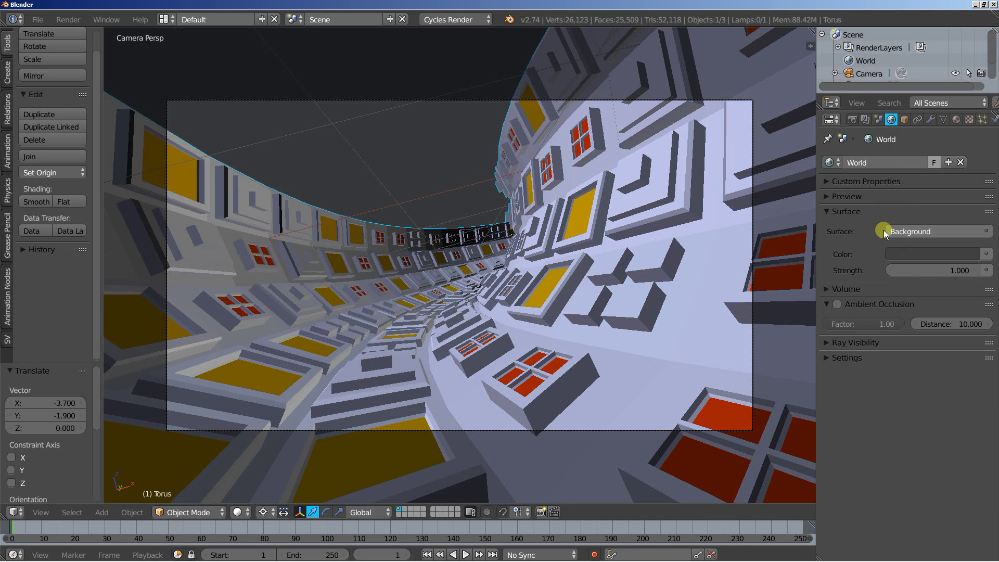
click(903, 254)
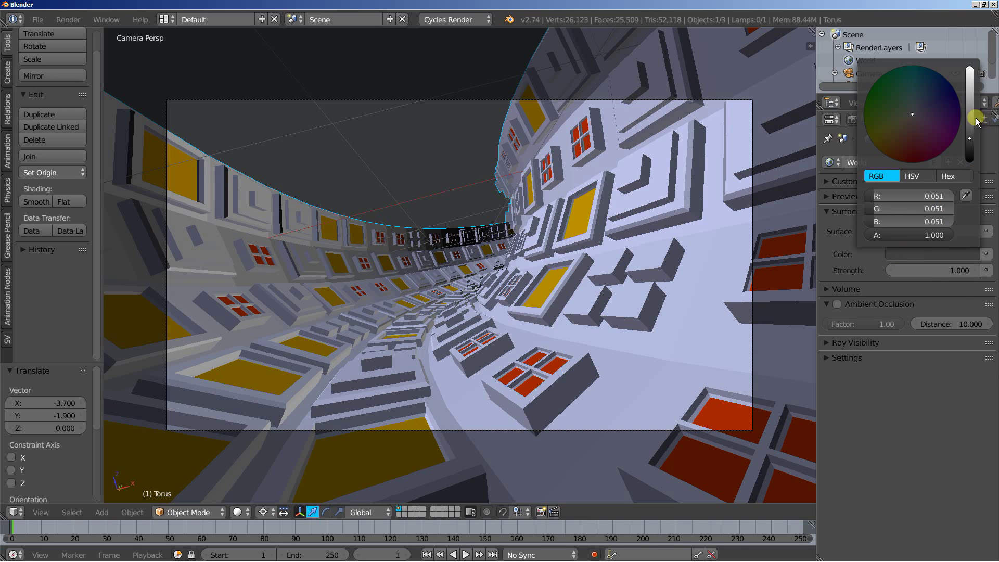
drag(967, 102, 974, 87)
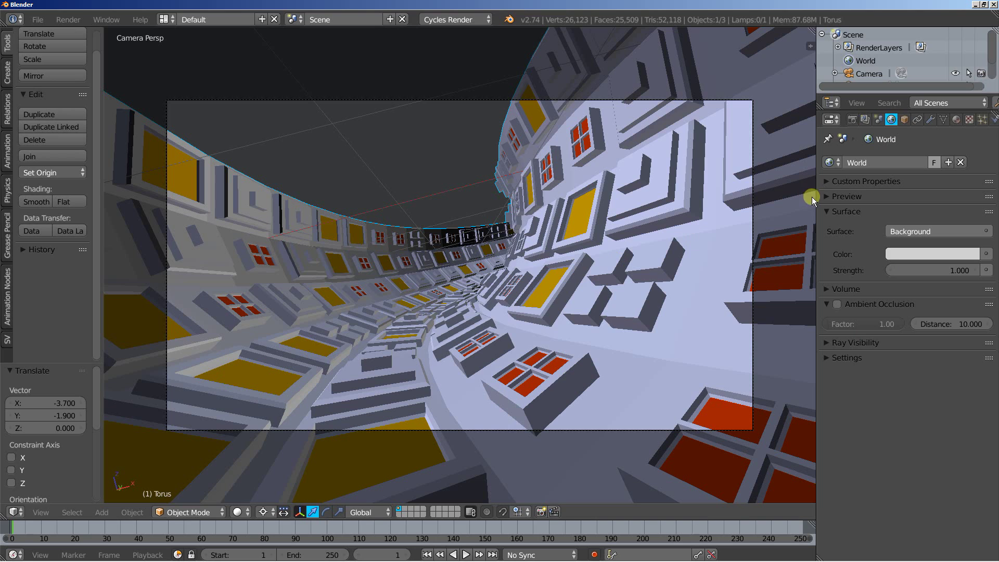
- Enable Freestyle with a line thickness of 0.3 px
click(852, 121)
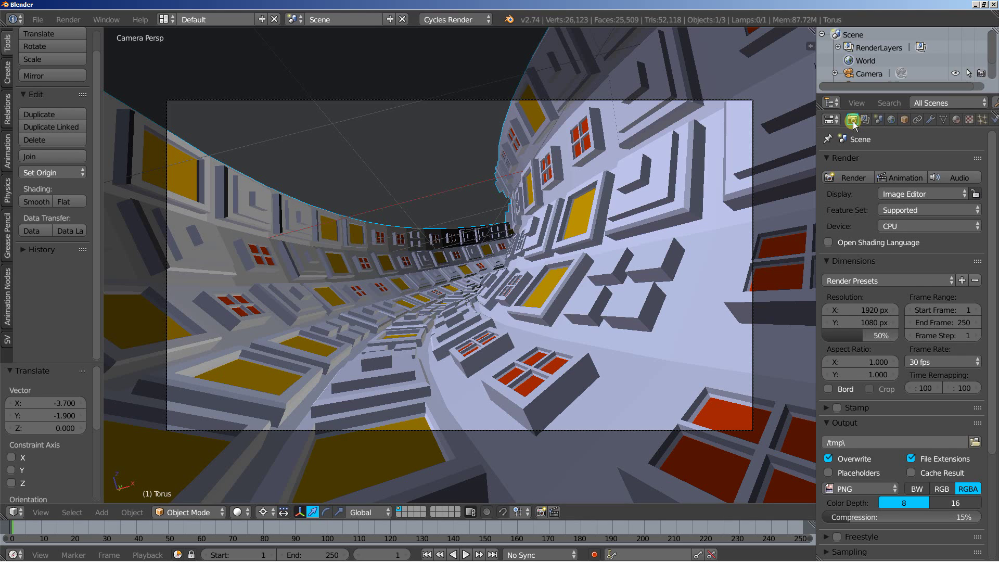
scroll(876, 248, down, 4)
scroll(876, 249, down, 3)
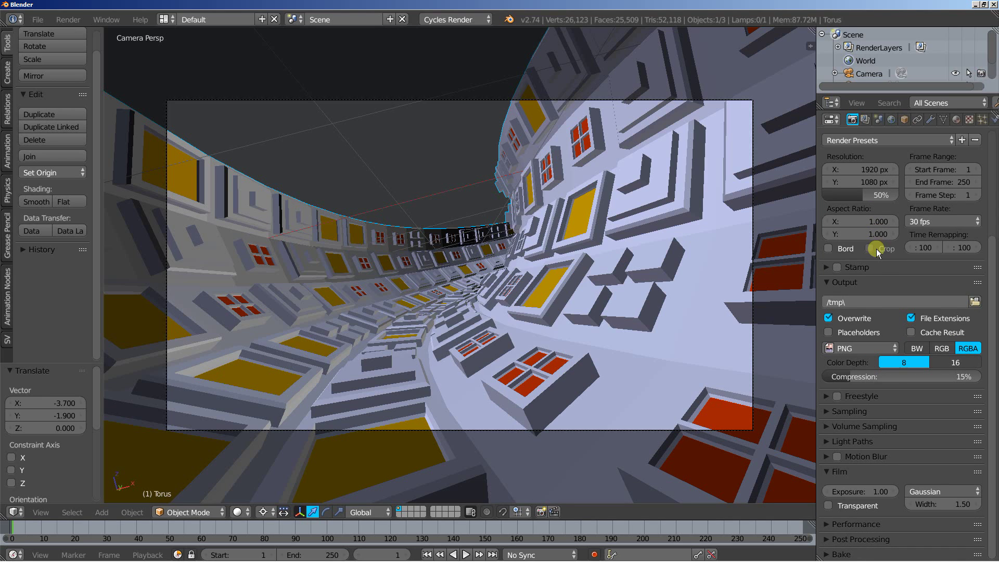
click(827, 397)
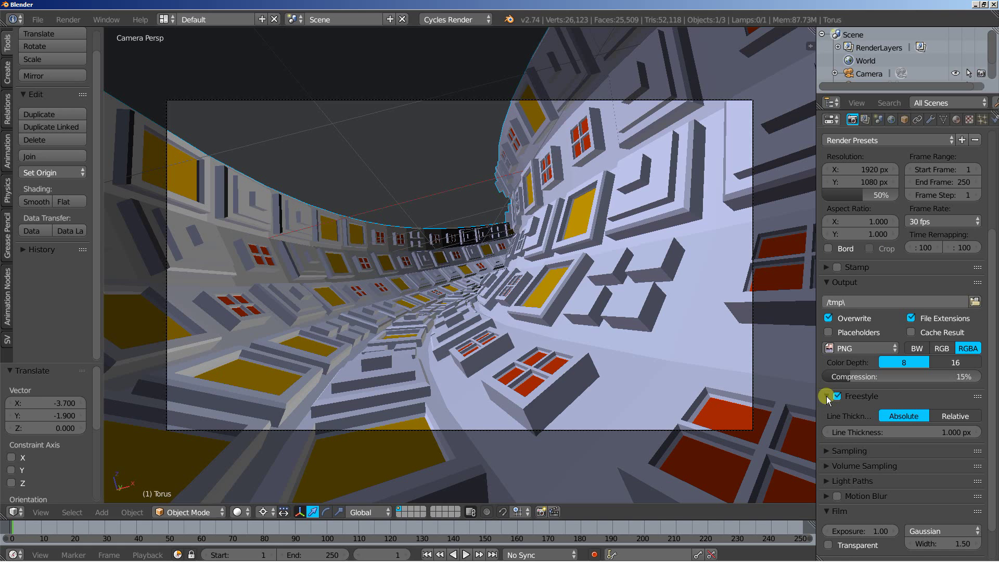
click(928, 428)
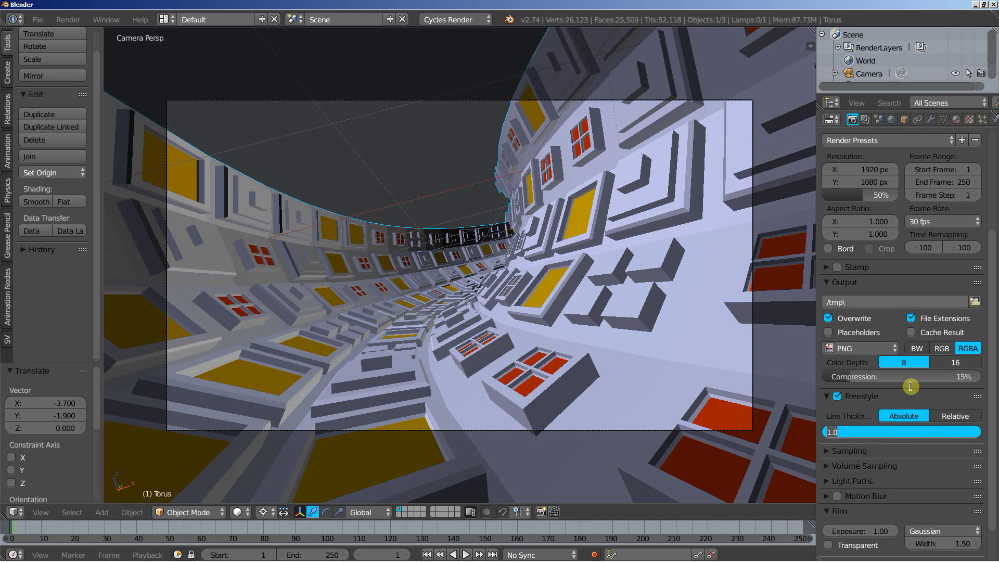
text(0.3)
key(Return)
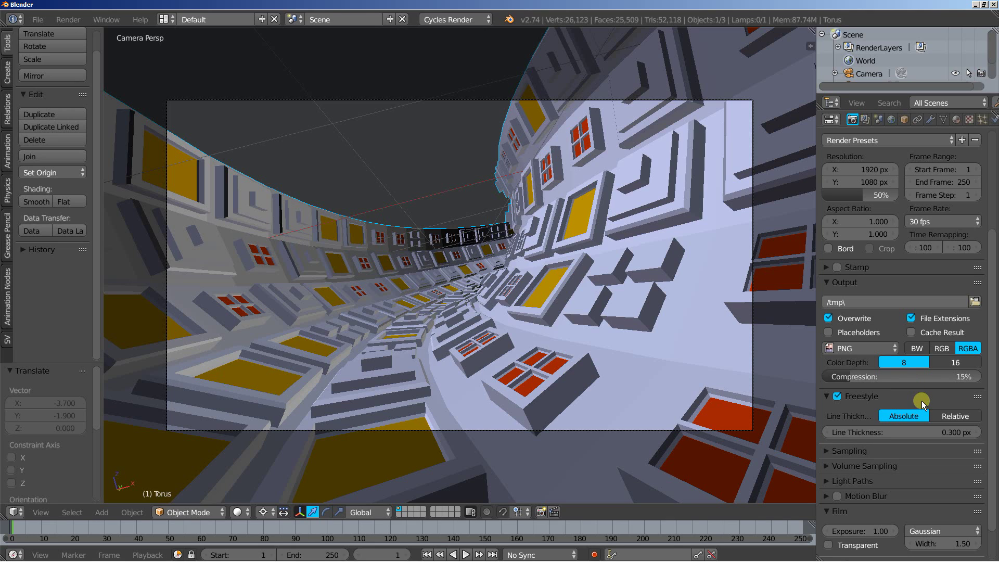
- Set the Cycles render device to GPU Compute
scroll(922, 400, up, 7)
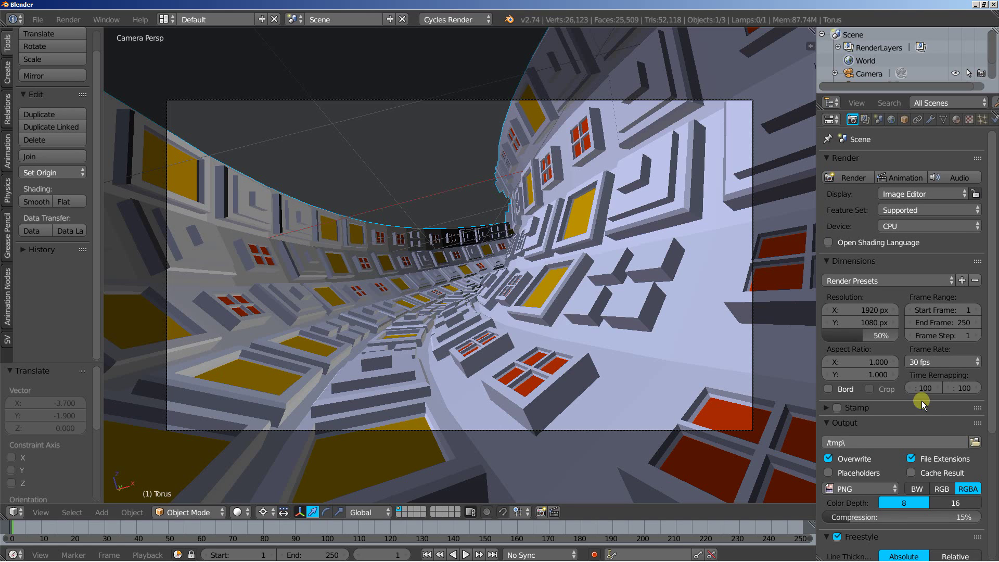
click(932, 227)
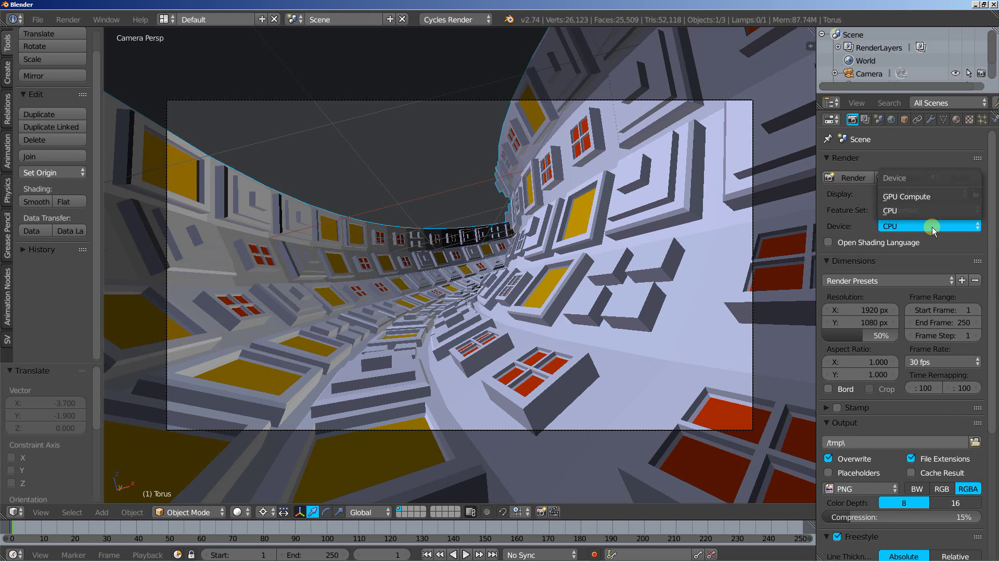
click(920, 196)
- Raise the render samples from 10 to 40
scroll(892, 308, down, 8)
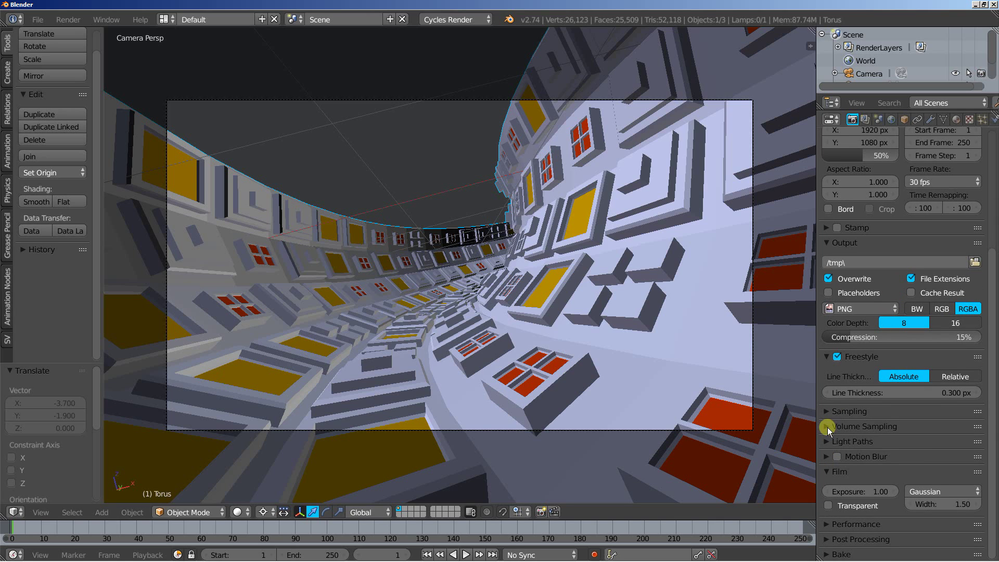
click(825, 412)
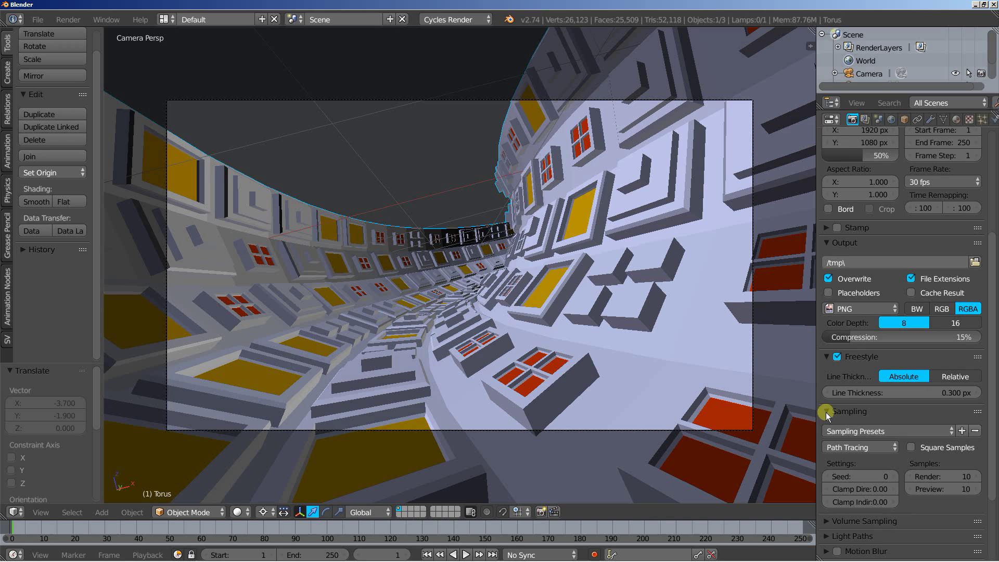
click(943, 476)
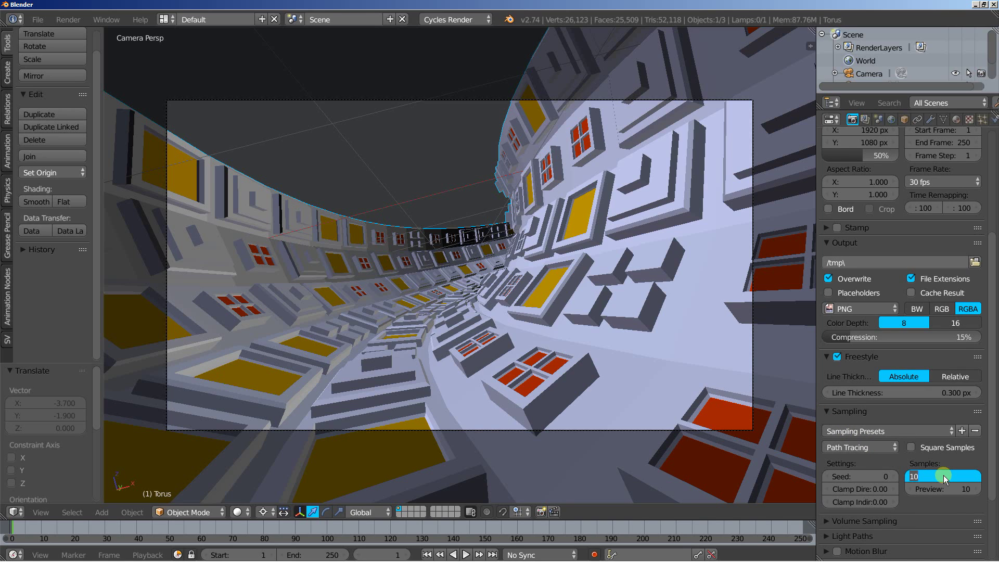
text(40)
key(Return)
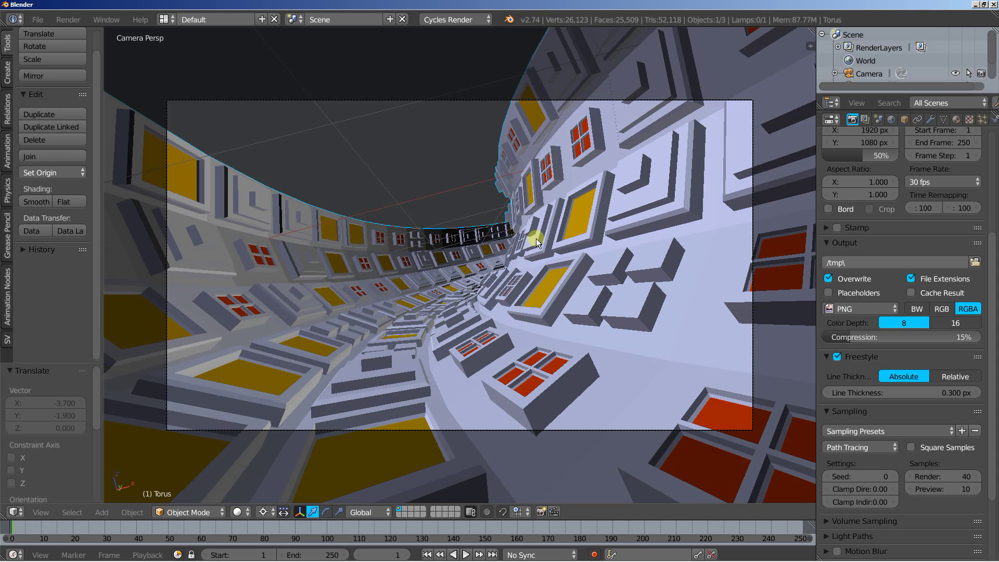
middle_drag(536, 239, 517, 295)
- Reset the lamp to the origin with cleared rotation and raise it 7 units along Z
scroll(517, 295, down, 10)
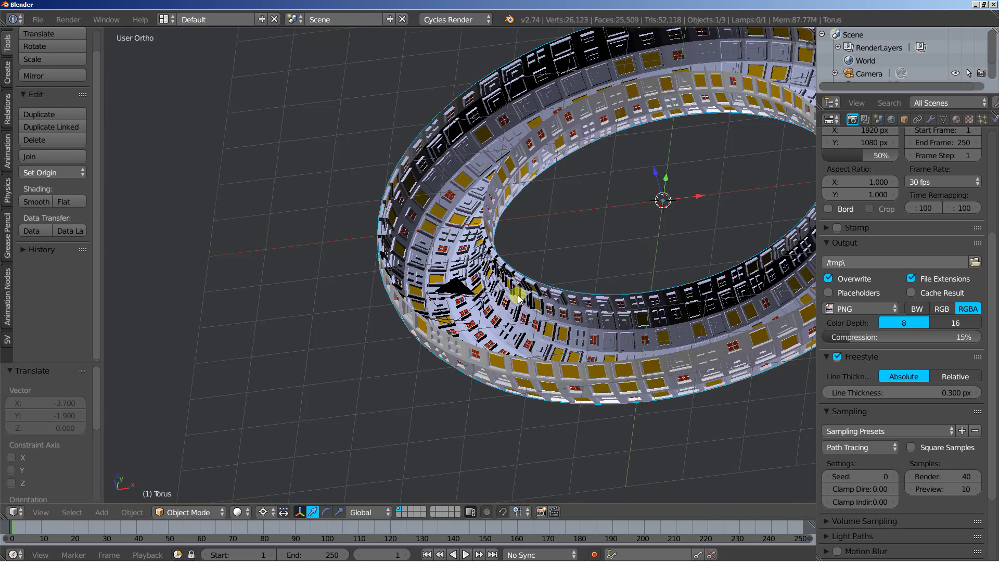
click(604, 111)
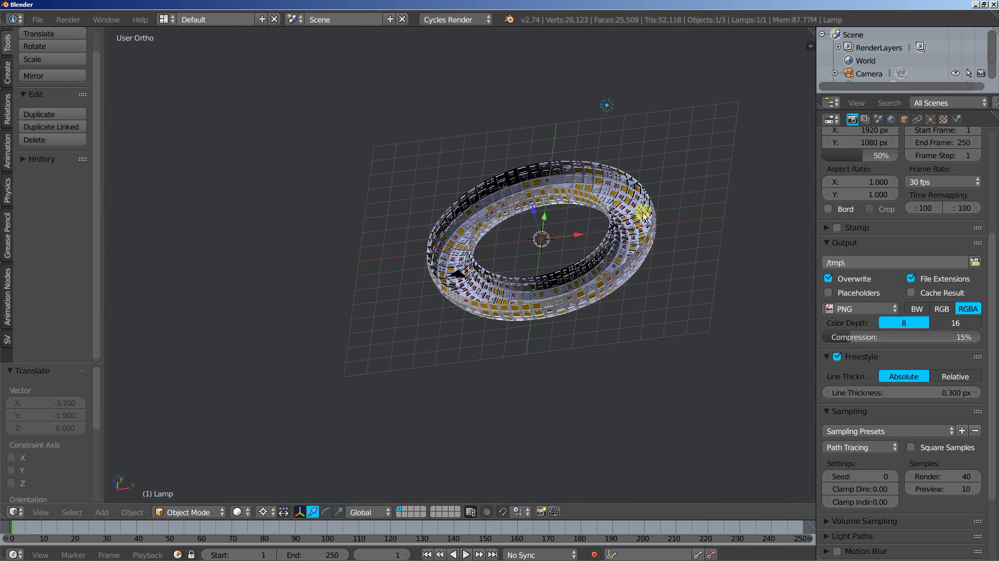
key(alt+g)
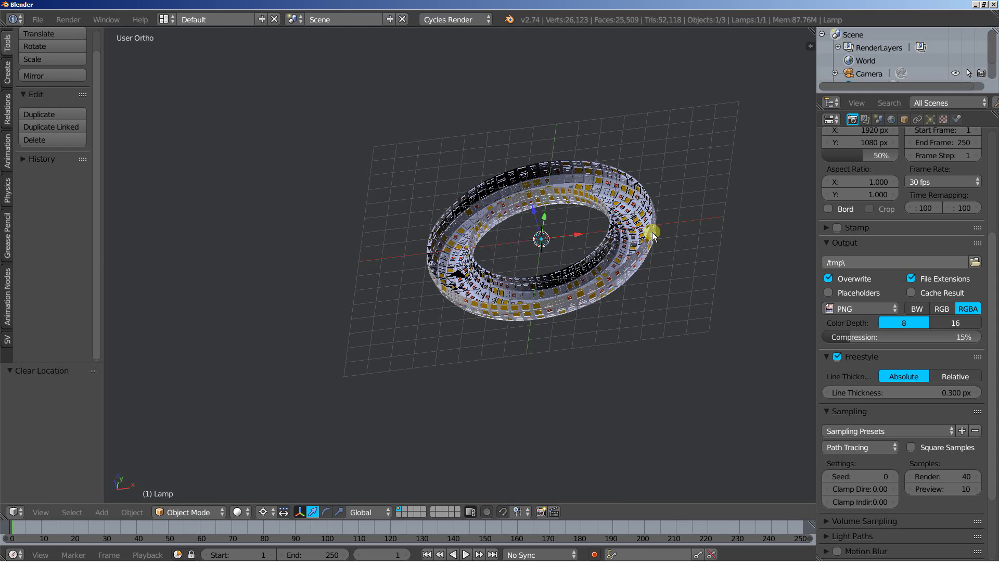
key(alt+r)
key(KP_1)
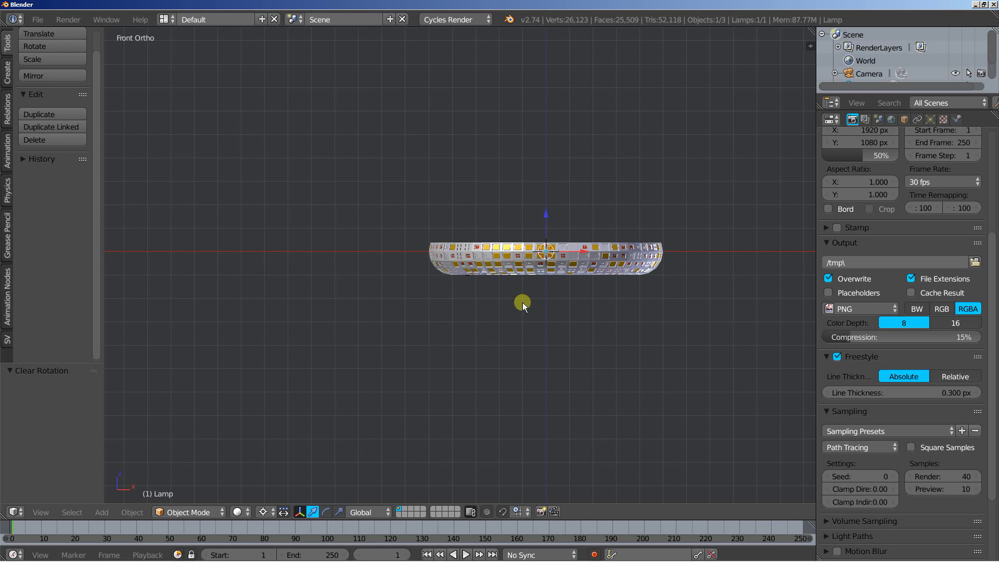
key(g)
key(z)
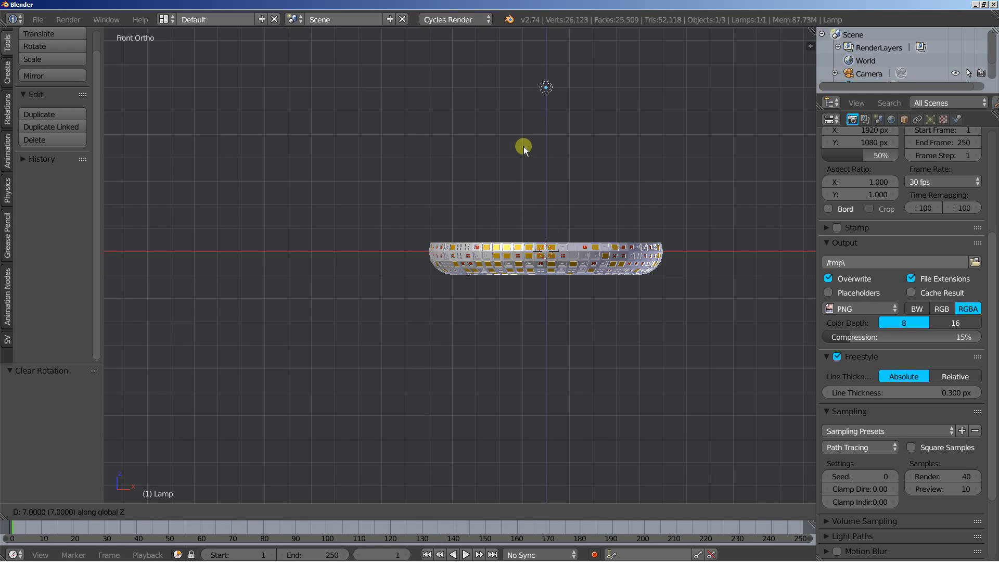
key(Return)
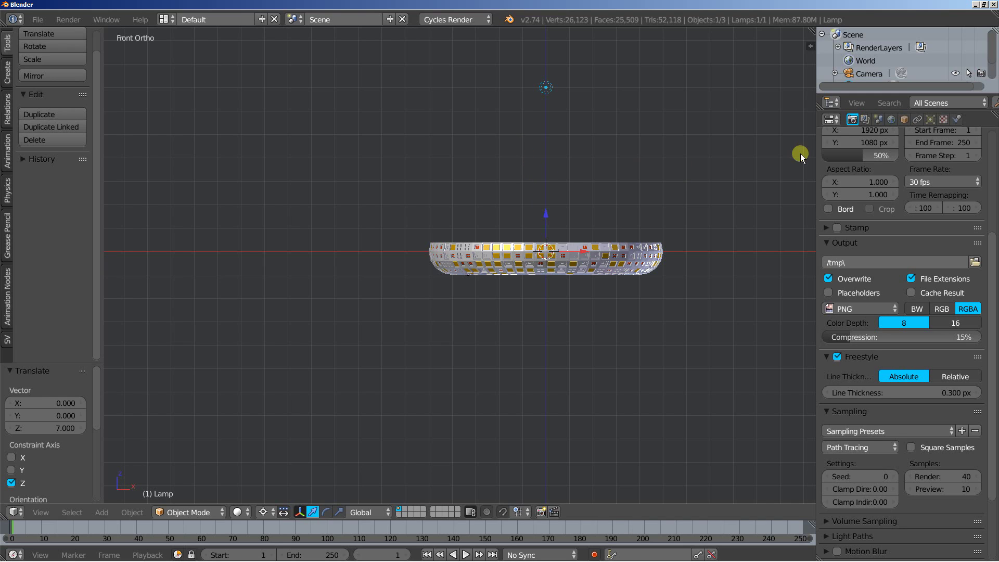
- Give the lamp a node-based Emission of strength 100 and return to camera view
click(929, 119)
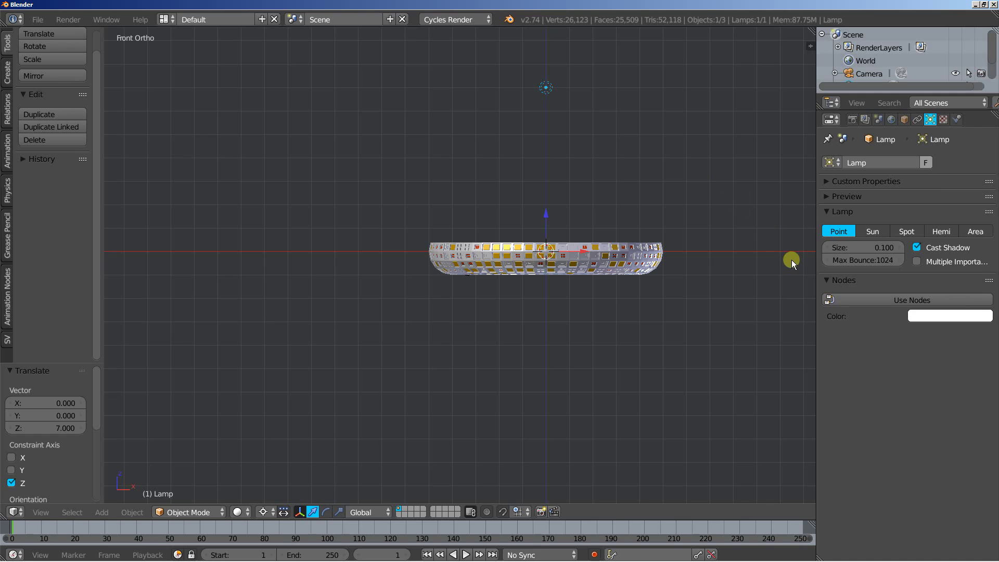
click(882, 301)
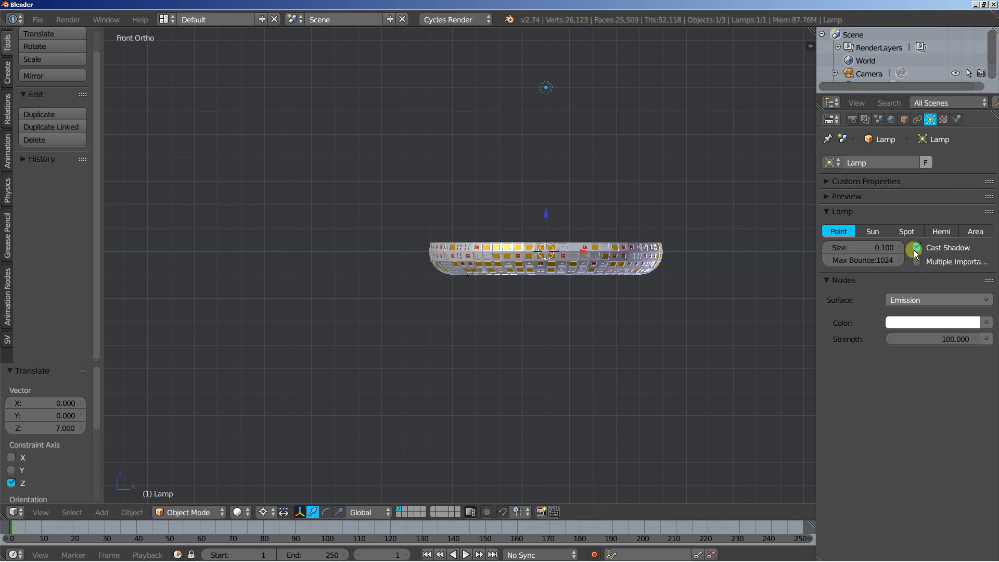
key(KP_0)
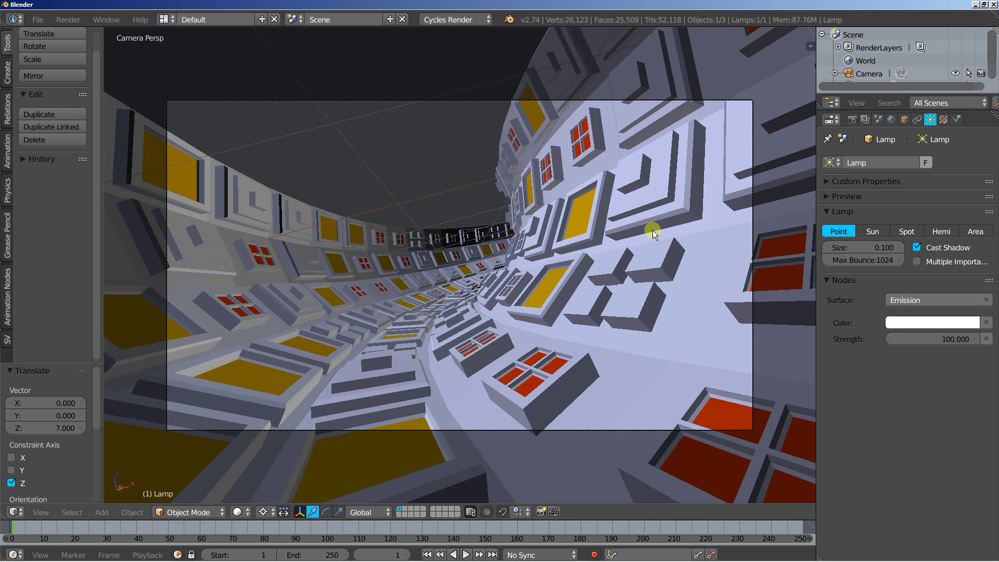
- Set Resolution X 1280, Y 720 at 100% in the Render tab, then render the interior camera
click(852, 119)
scroll(870, 233, down, 3)
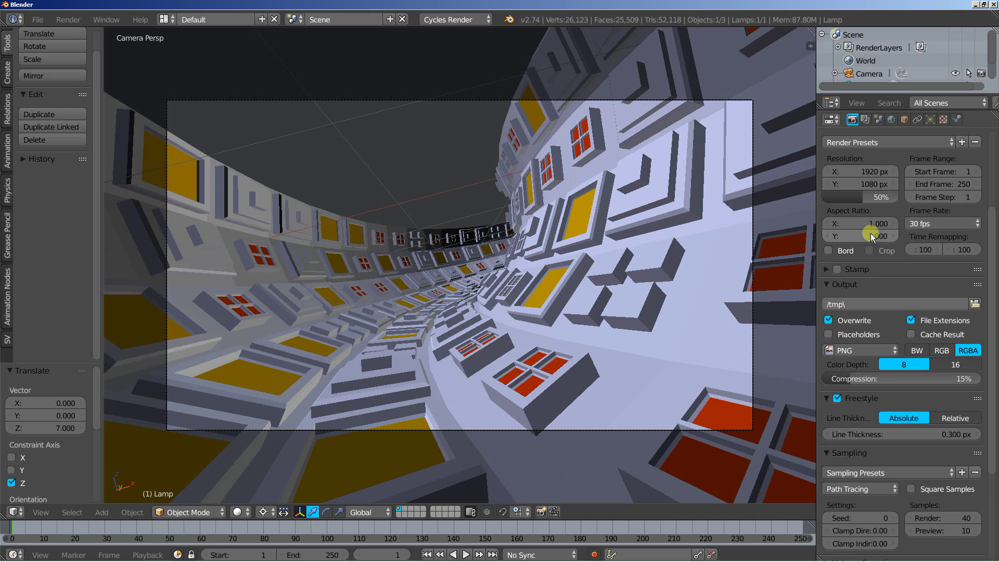
click(864, 172)
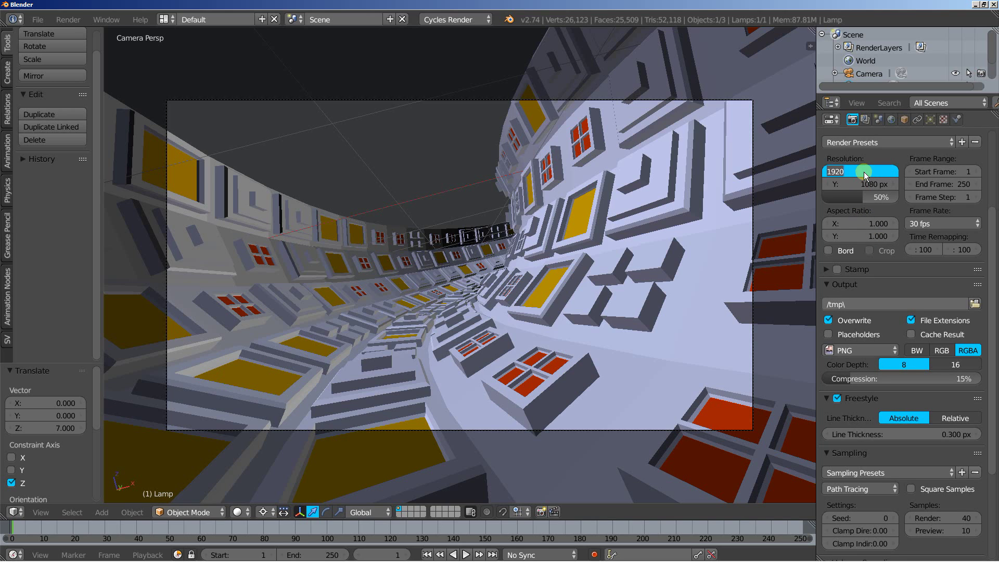
text(1280)
key(Return)
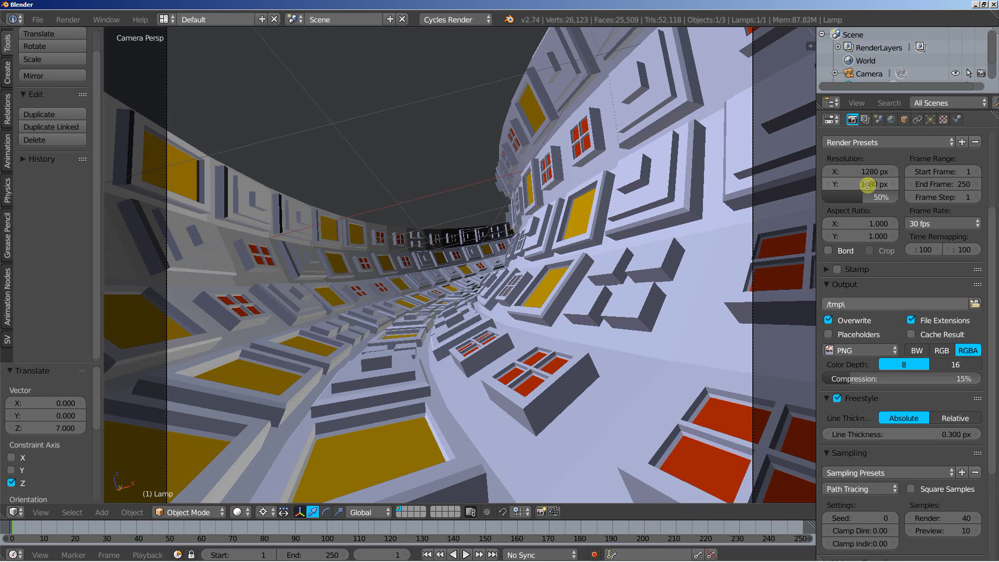
click(868, 185)
text(720)
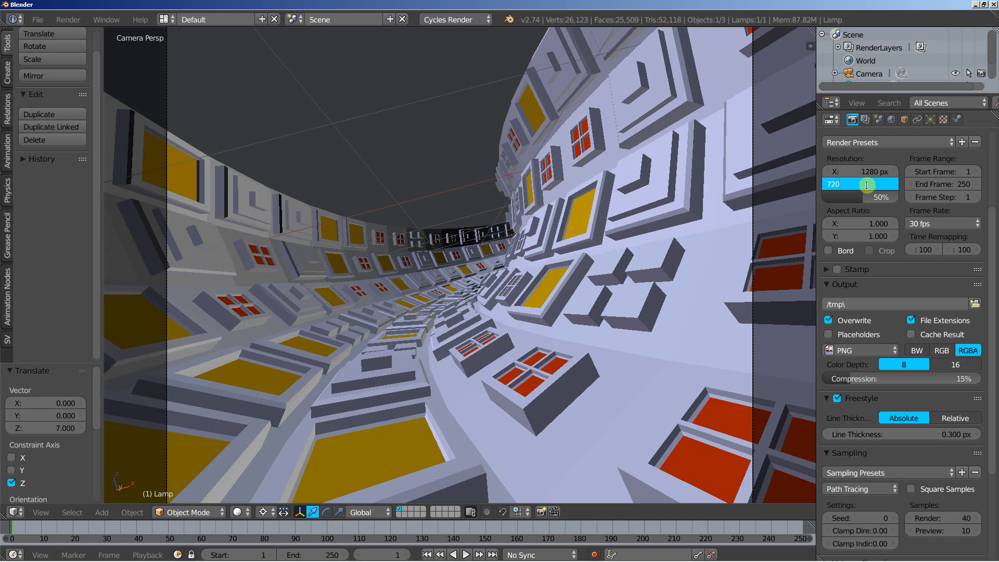
key(Return)
drag(863, 201, 906, 201)
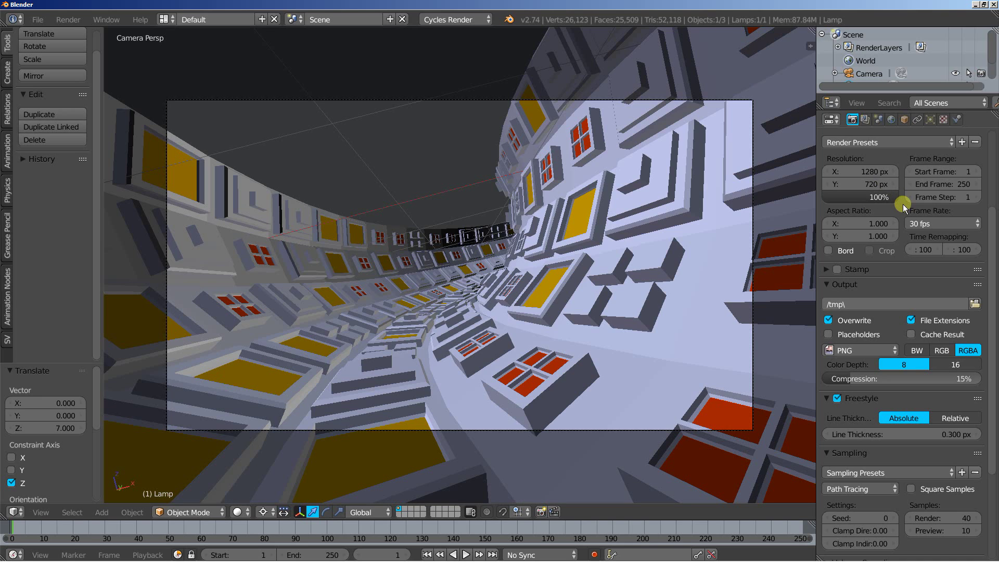
scroll(851, 154, up, 6)
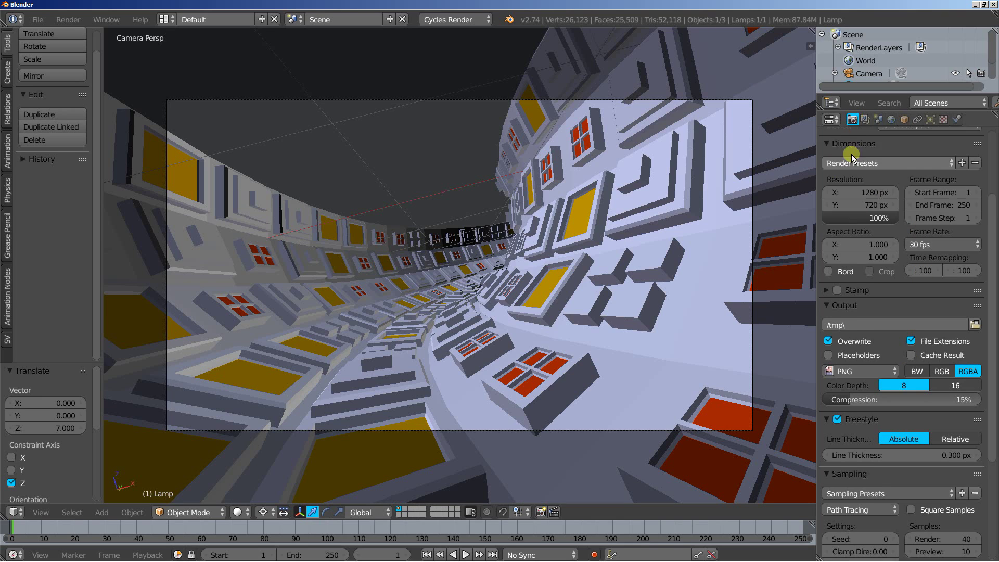
click(847, 176)
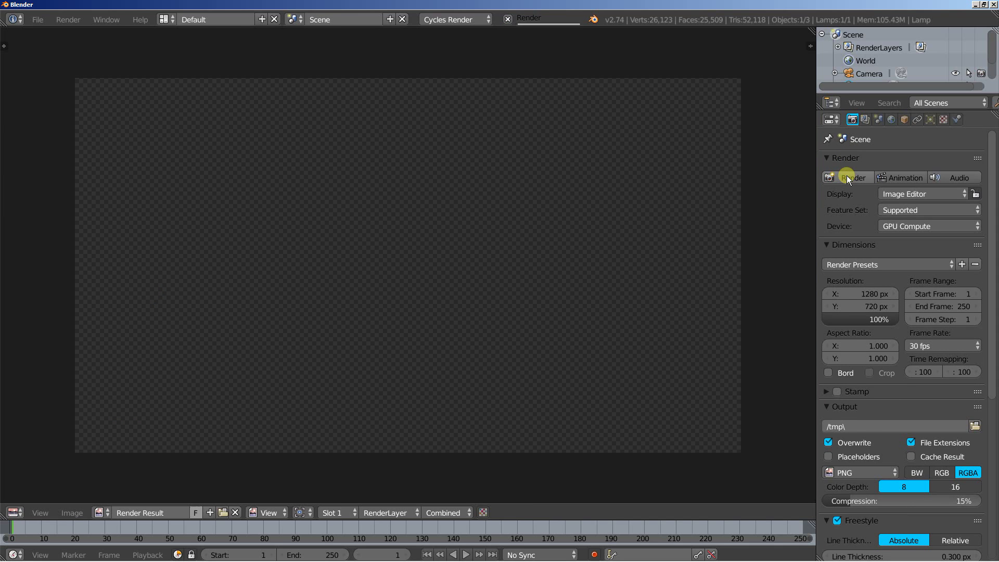
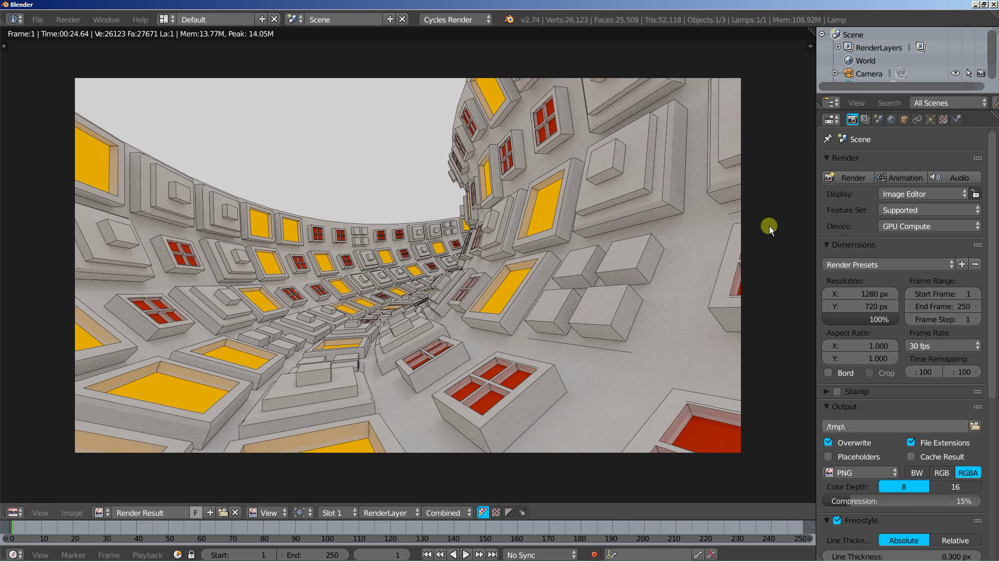
- Leave the render result and split the 3D view into two side-by-side camera views
key(Escape)
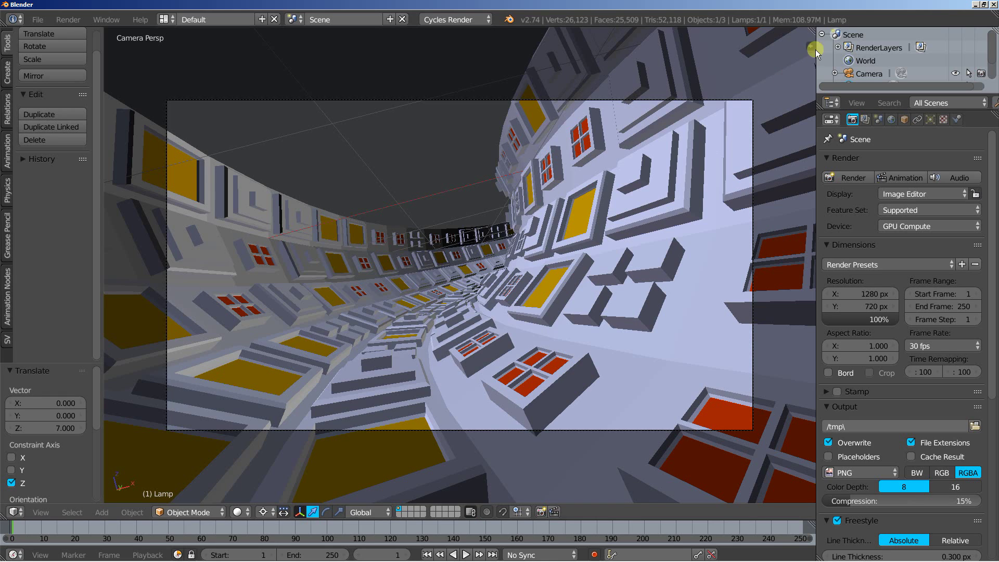
drag(810, 32, 321, 99)
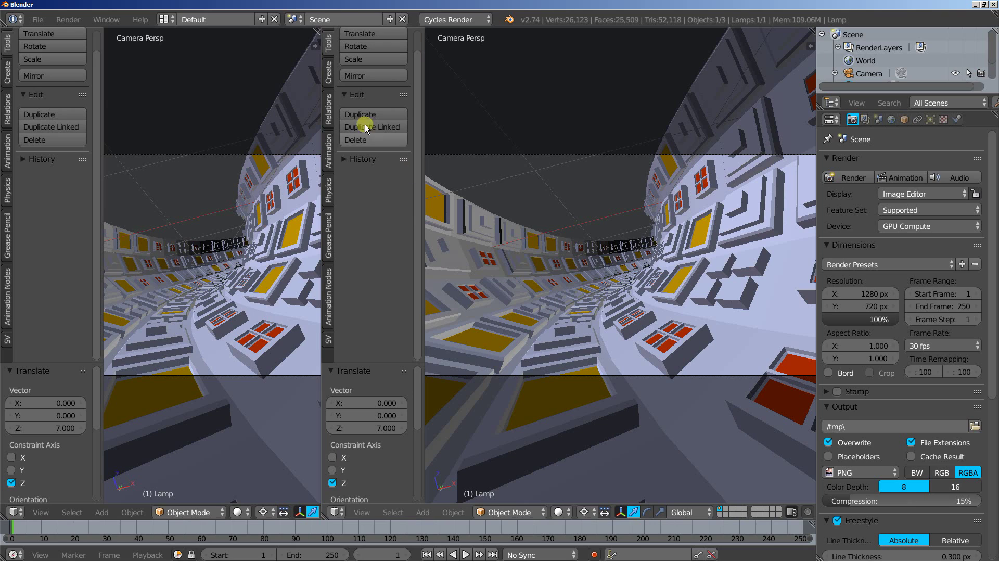
click(336, 512)
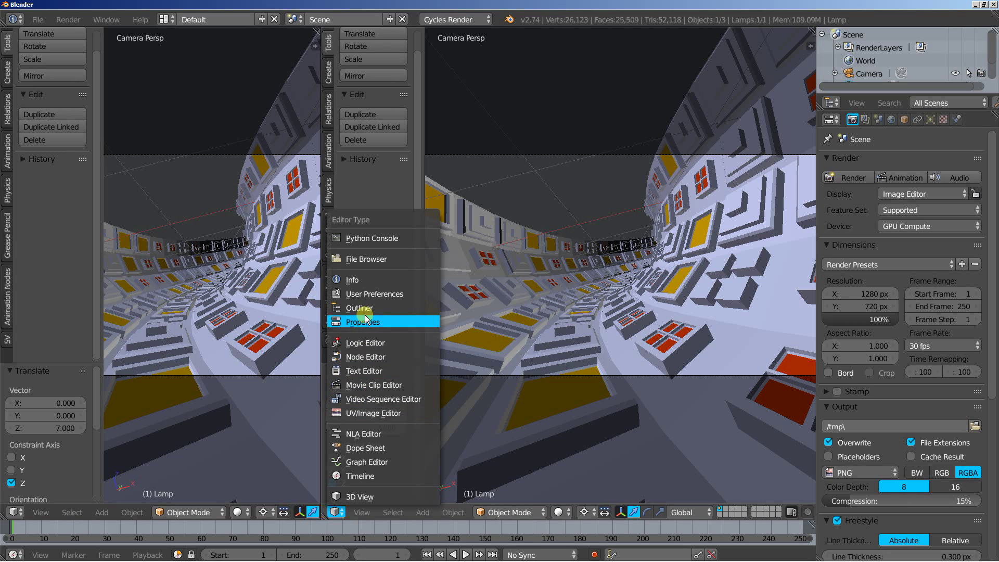
- Make the right view a Compositing node editor with Use Nodes enabled
click(364, 357)
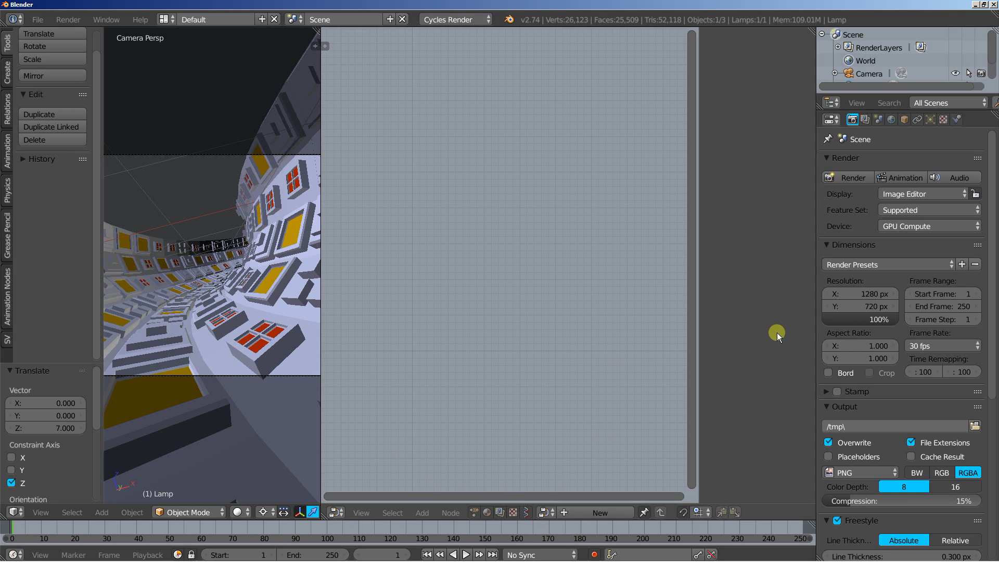
key(n)
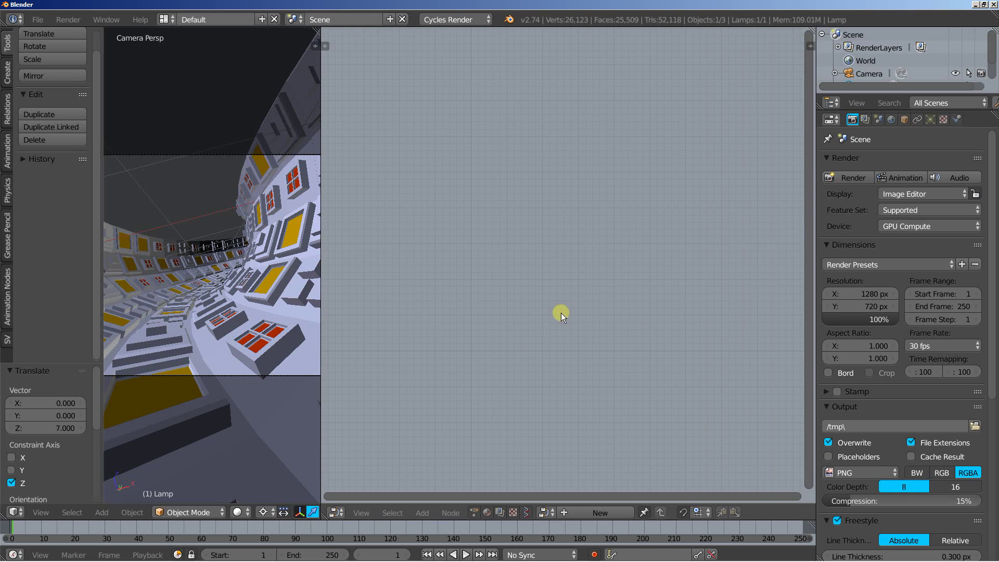
click(498, 510)
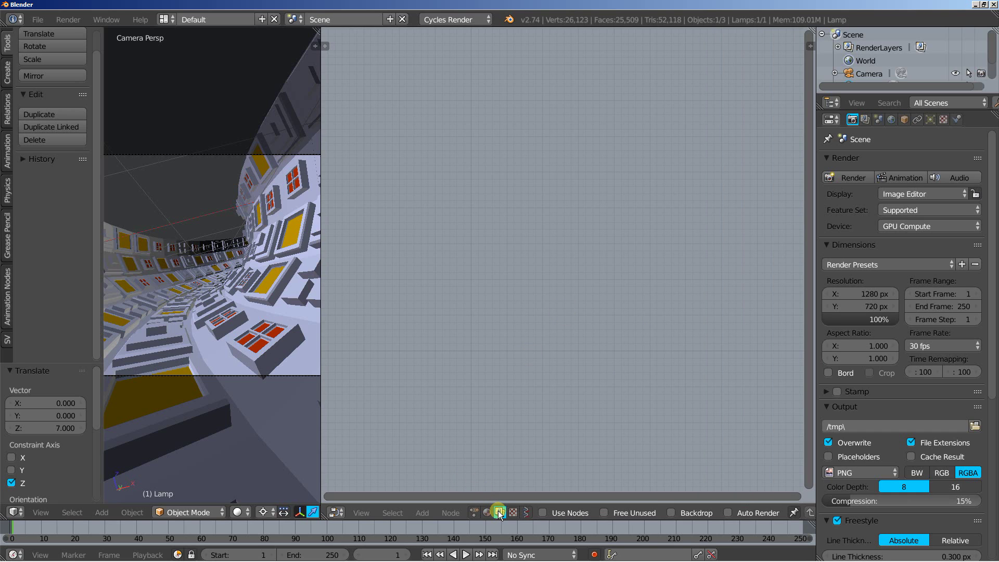
click(542, 513)
- Spread Render Layers up-left and Composite down-right, well apart
scroll(520, 360, up, 3)
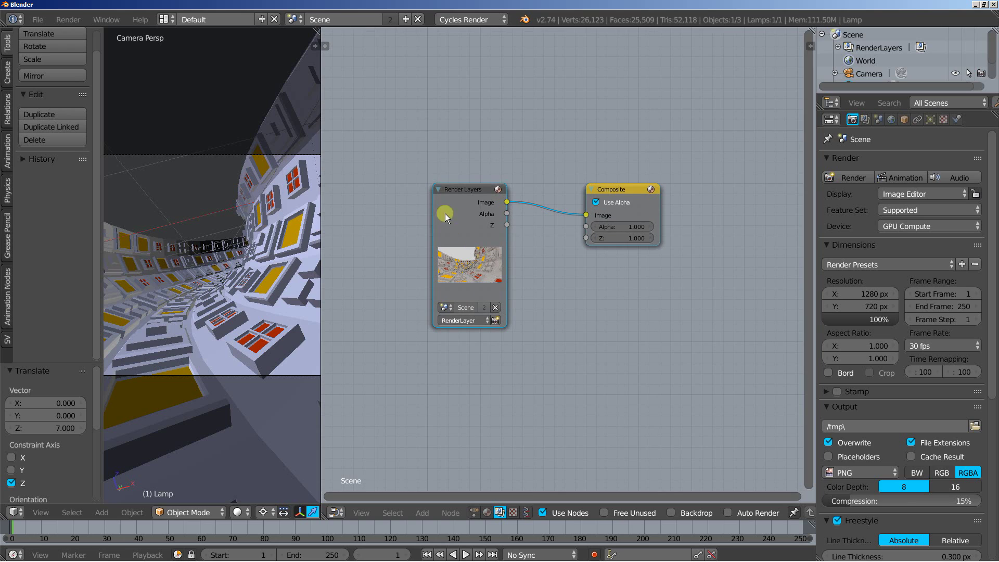
drag(451, 186, 348, 98)
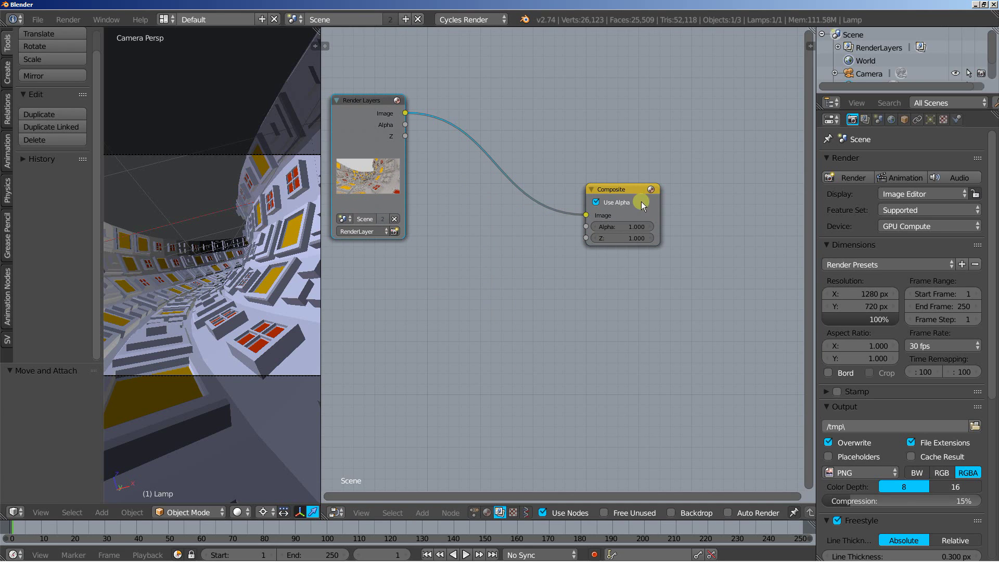
drag(621, 183, 754, 359)
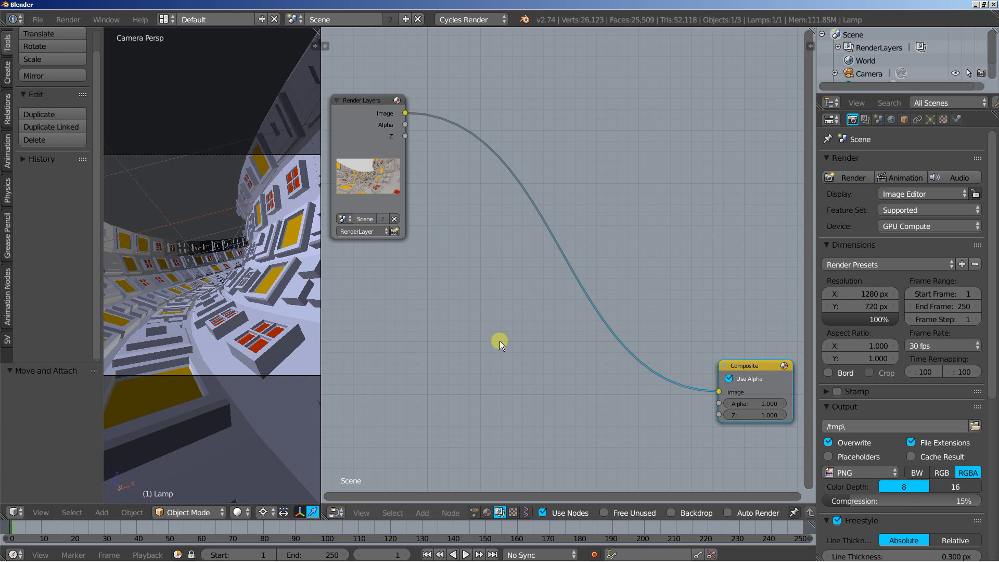
key(shift+a)
- Place an Output > Viewer node above Composite and wire the Render Layers Image into it
mouse_move(494, 368)
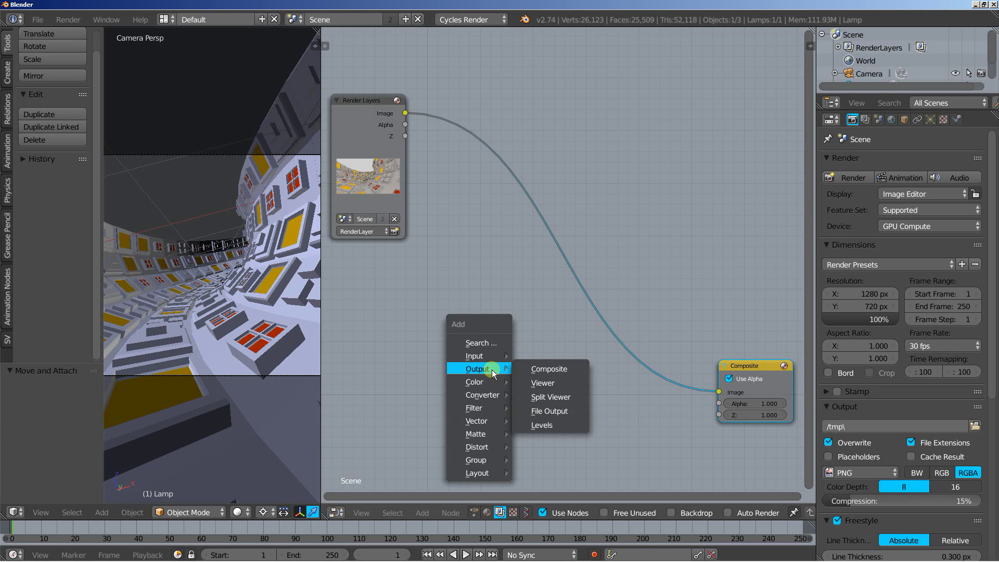
click(539, 381)
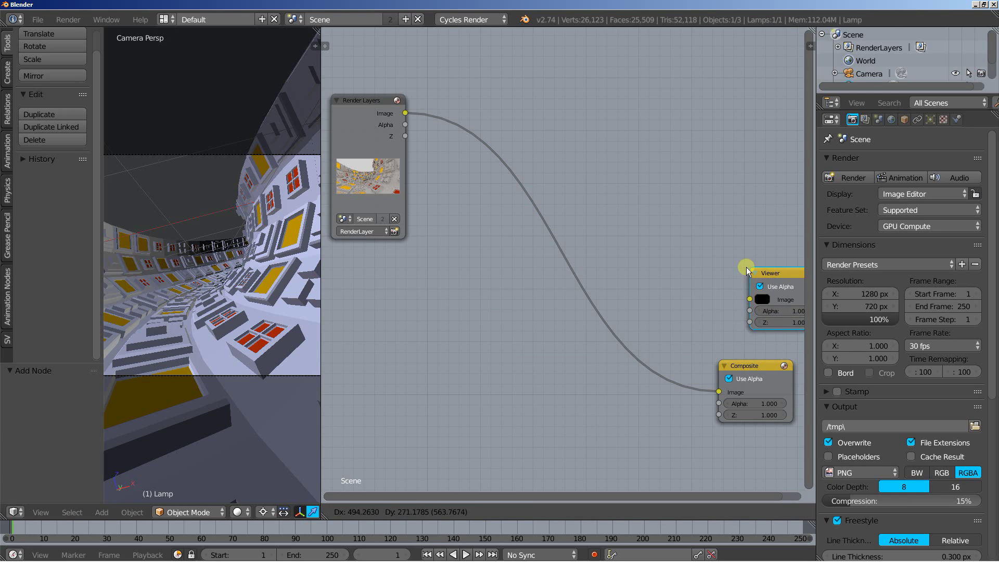
click(717, 279)
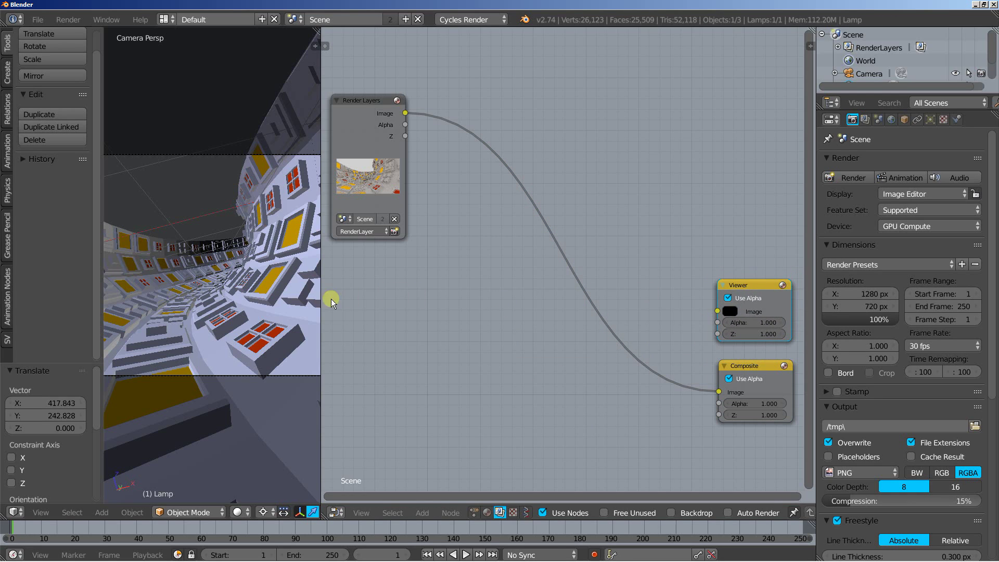
drag(319, 298, 277, 297)
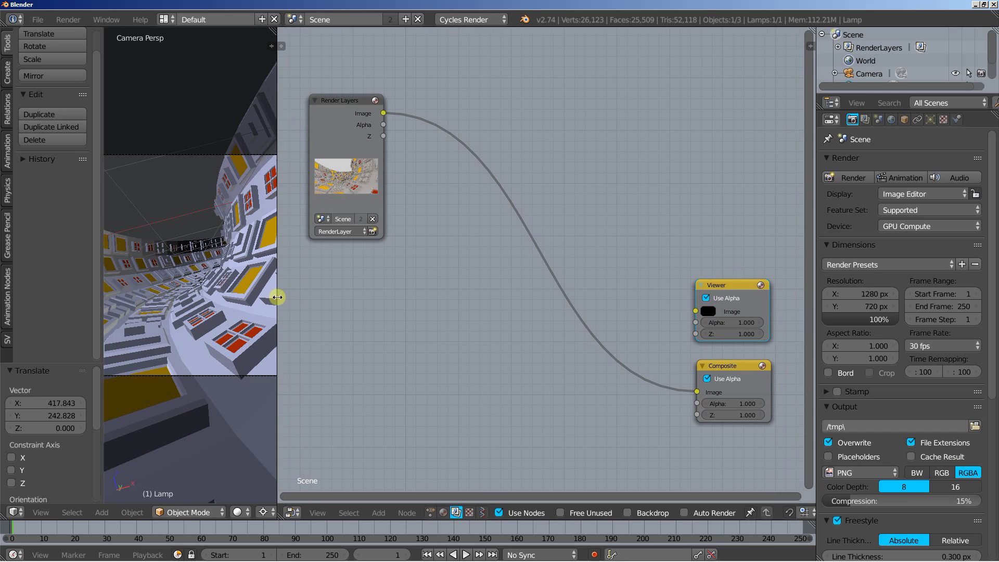
key(t)
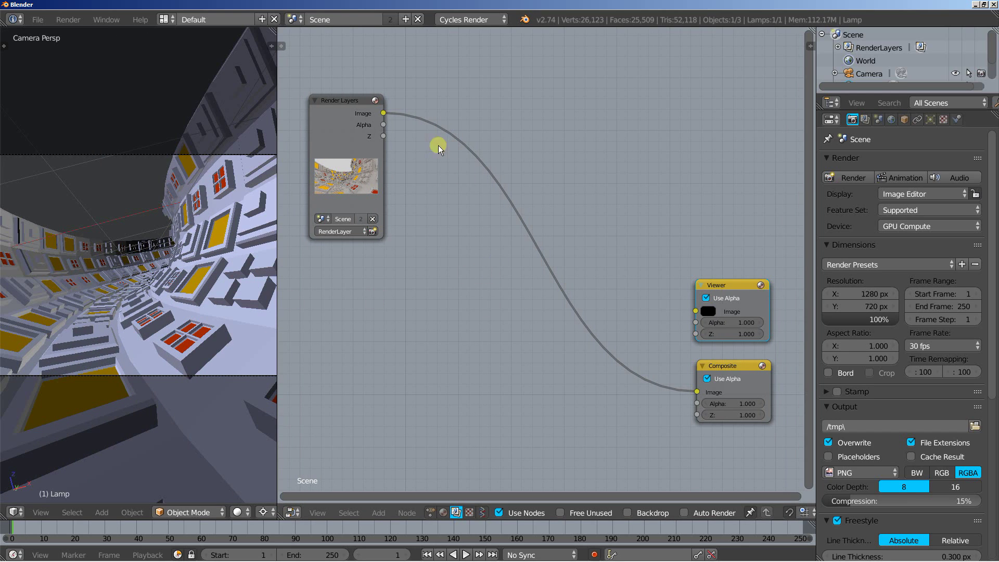
drag(382, 113, 710, 313)
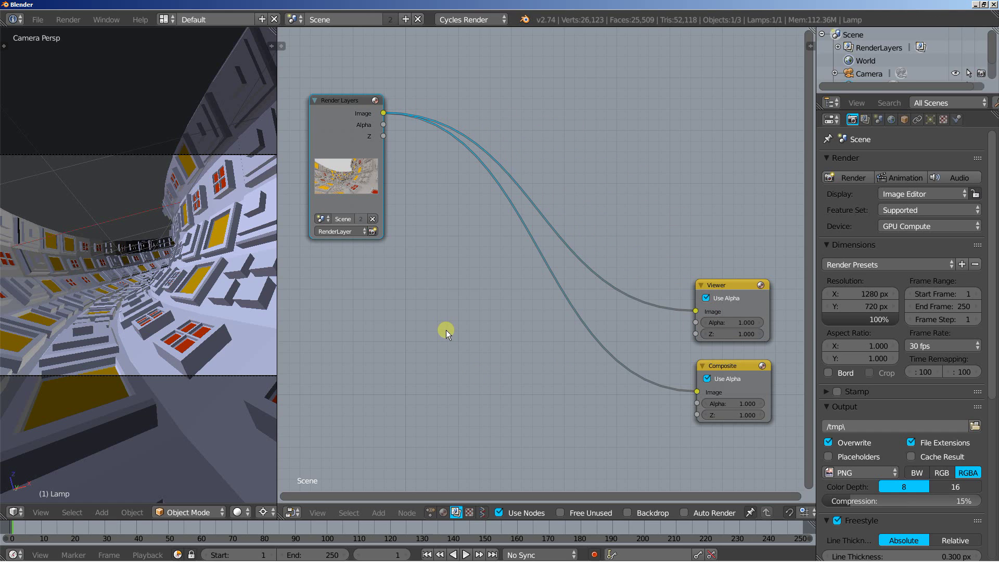
key(shift+a)
mouse_move(446, 331)
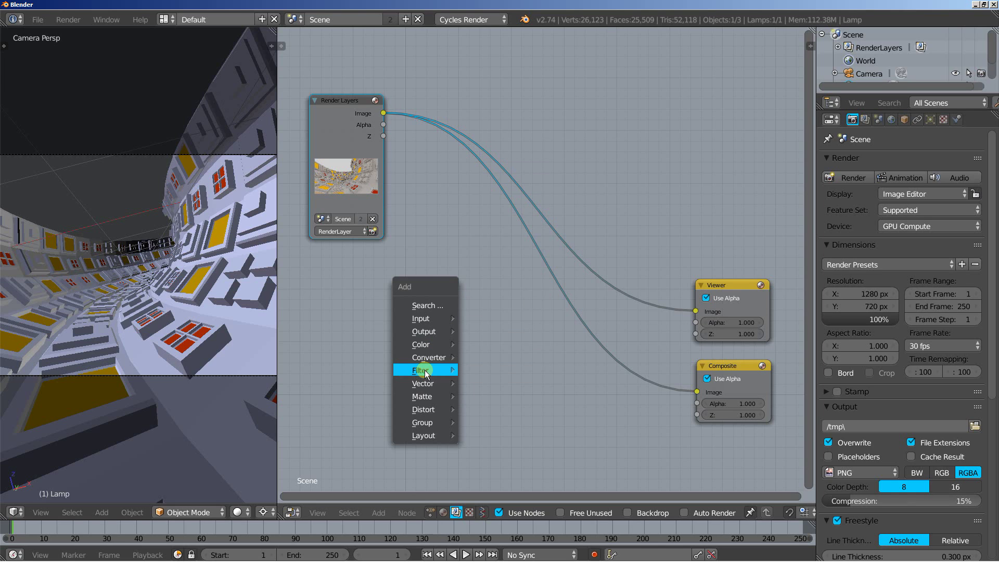
- Drop a Filter > Glare node (Streaks) onto the Render Layers–Viewer link
mouse_move(426, 372)
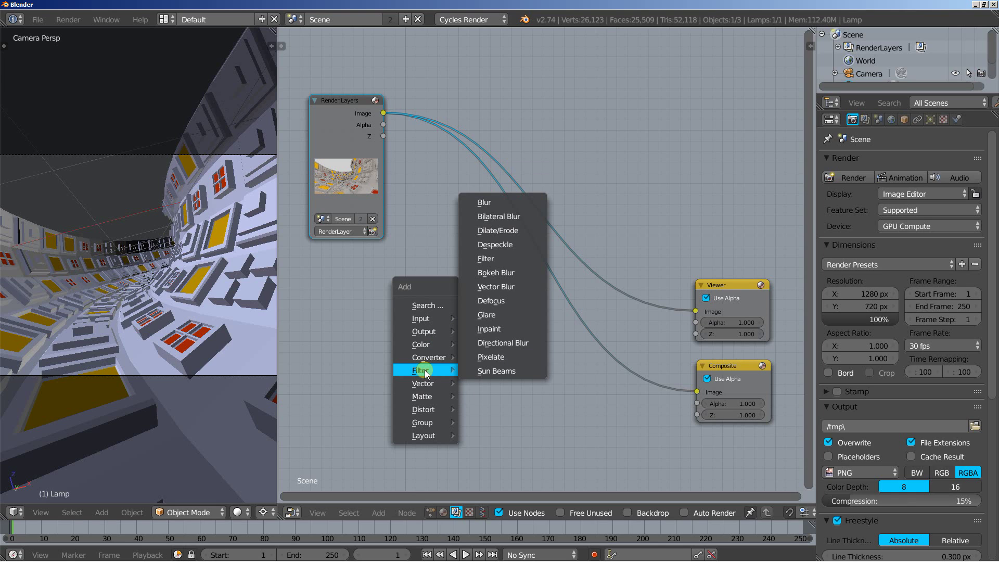
click(500, 315)
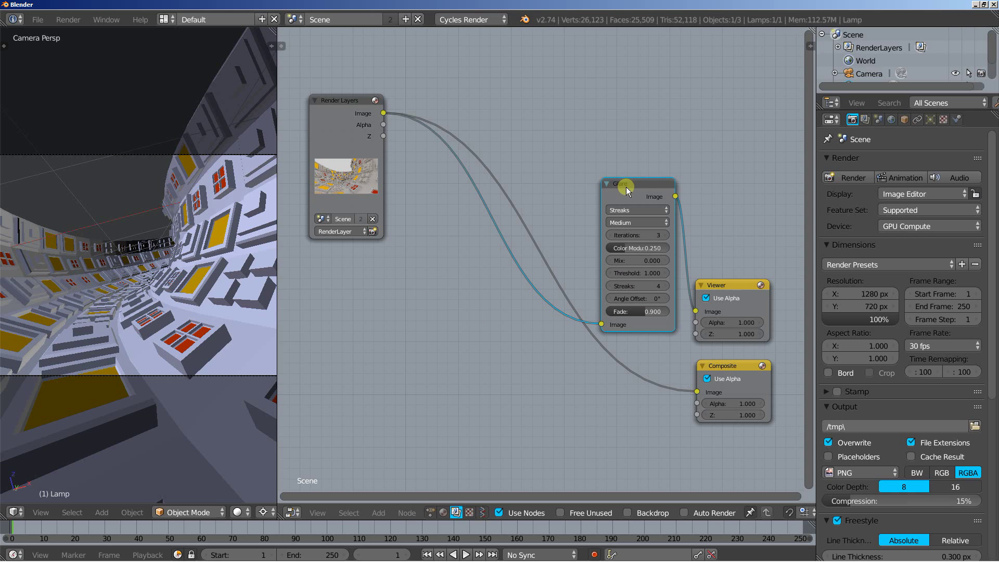
click(438, 193)
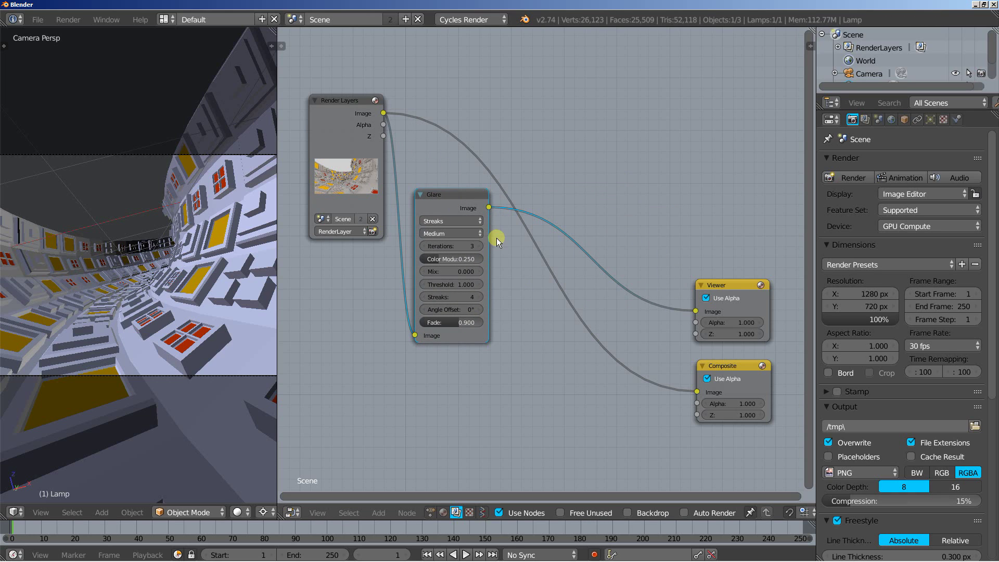
- Turn on the Backdrop, widen the node editor, and set Glare streaks to 2
click(628, 513)
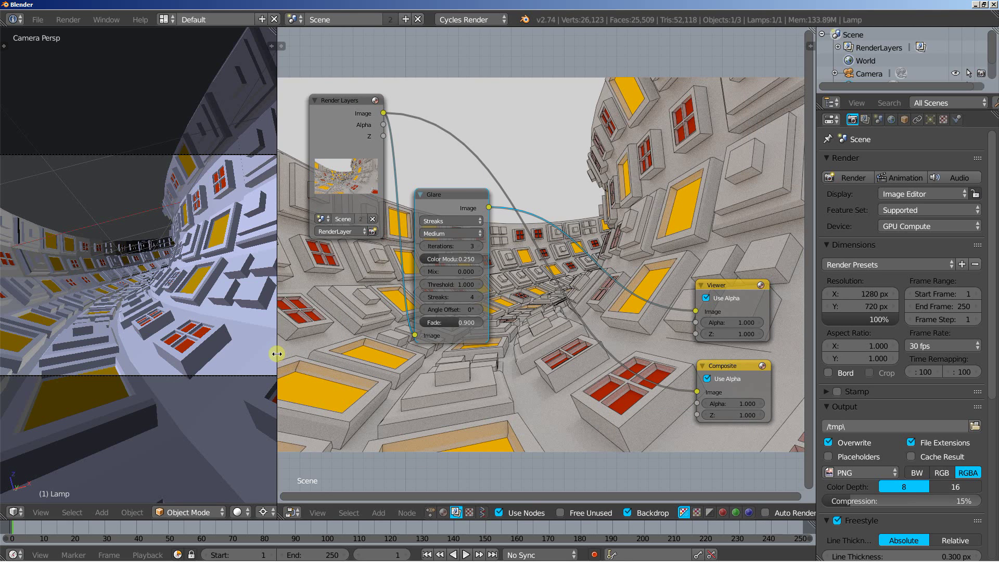
drag(275, 354, 133, 354)
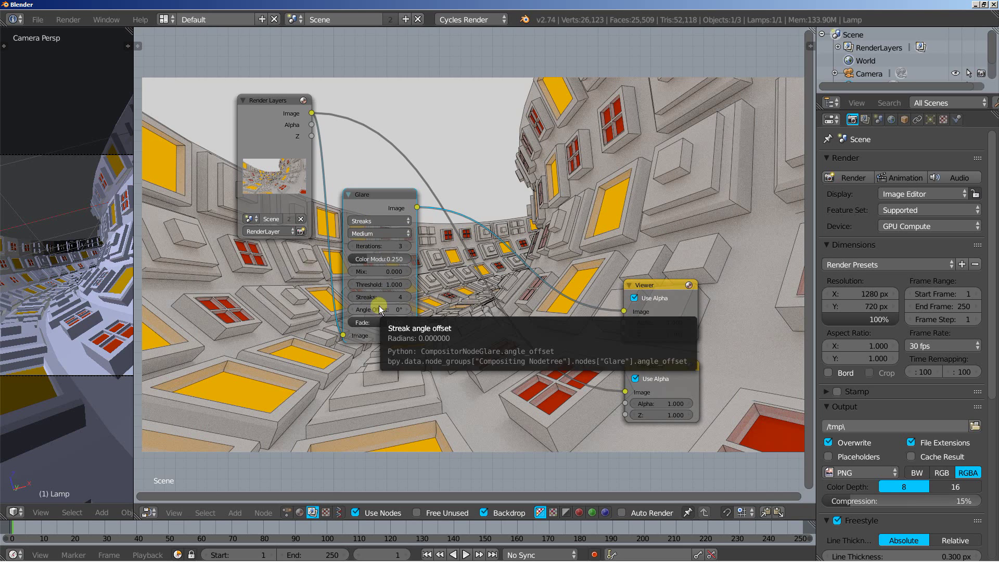
click(352, 297)
click(353, 297)
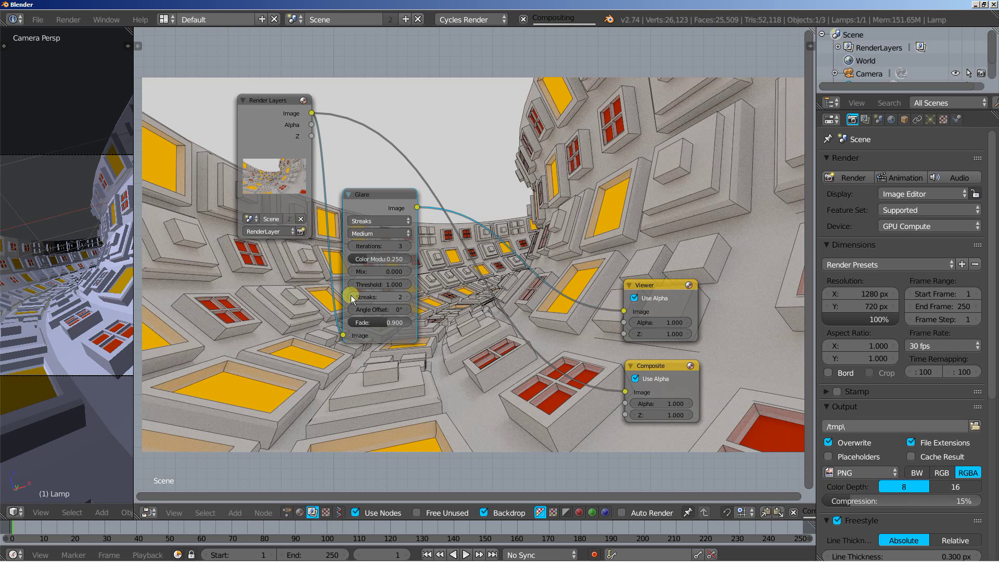
- Lower the Glare threshold to 0.200 and move Render Layers and Glare left
drag(373, 285, 373, 288)
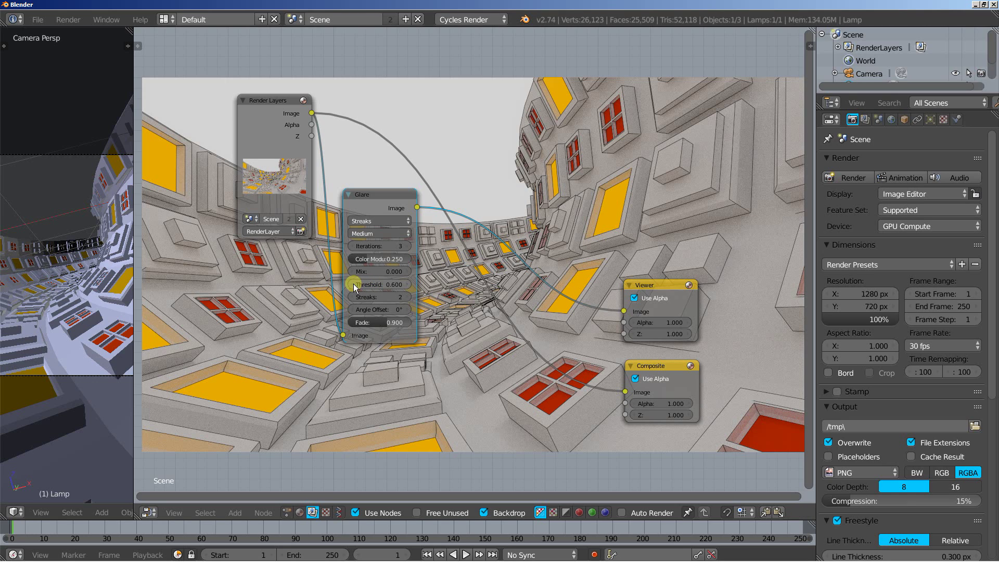
click(353, 284)
click(352, 284)
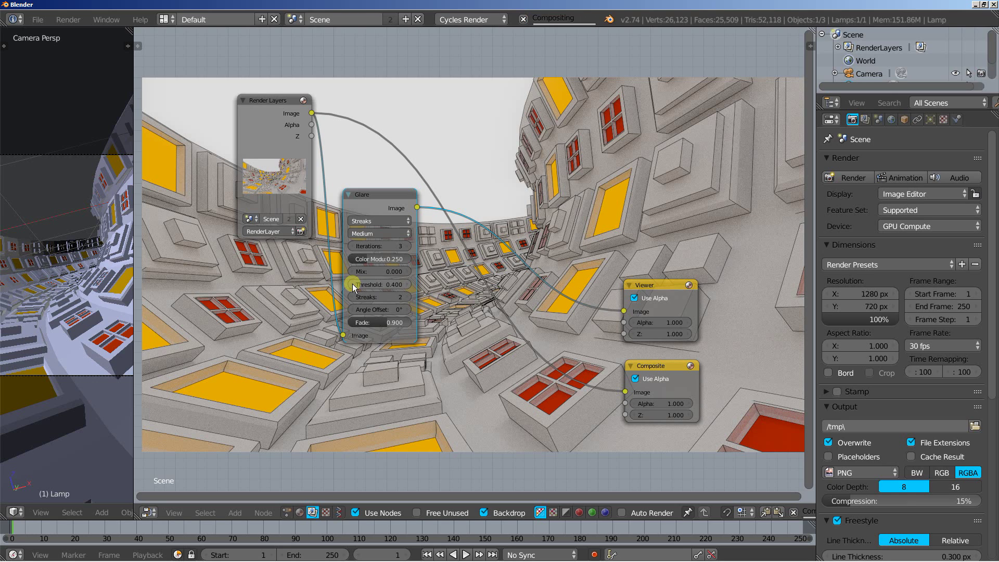
click(353, 285)
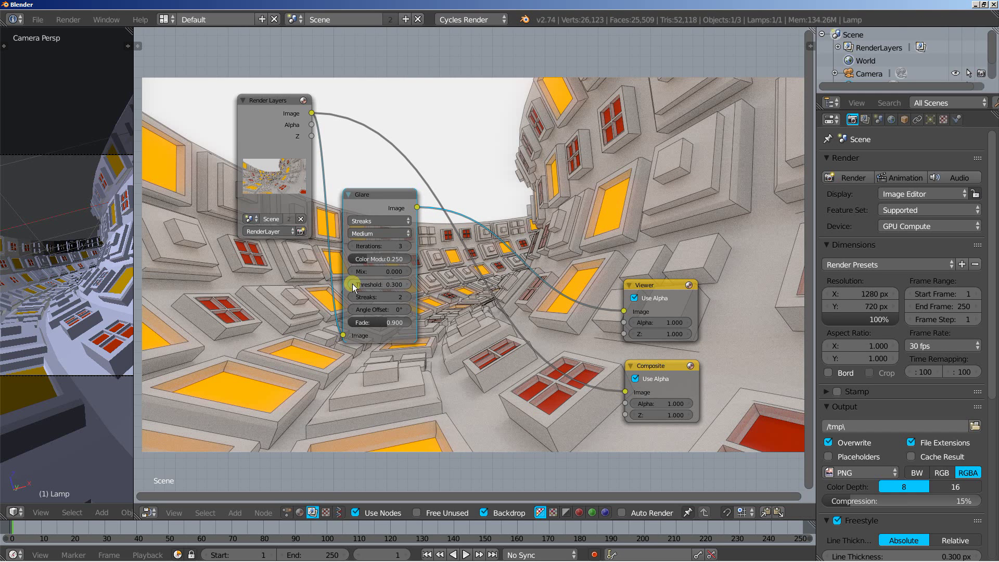
click(353, 285)
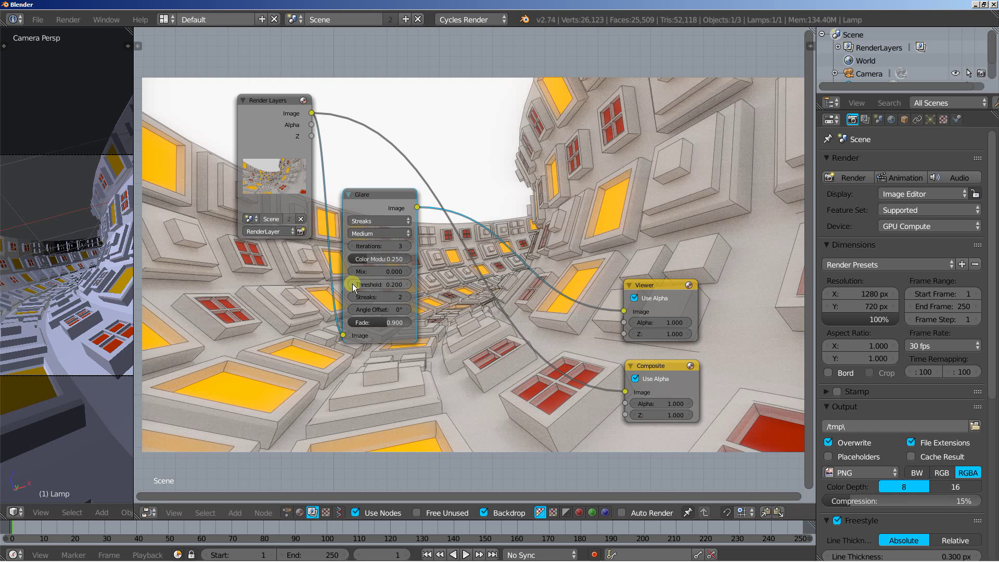
drag(273, 98, 223, 193)
drag(382, 197, 317, 200)
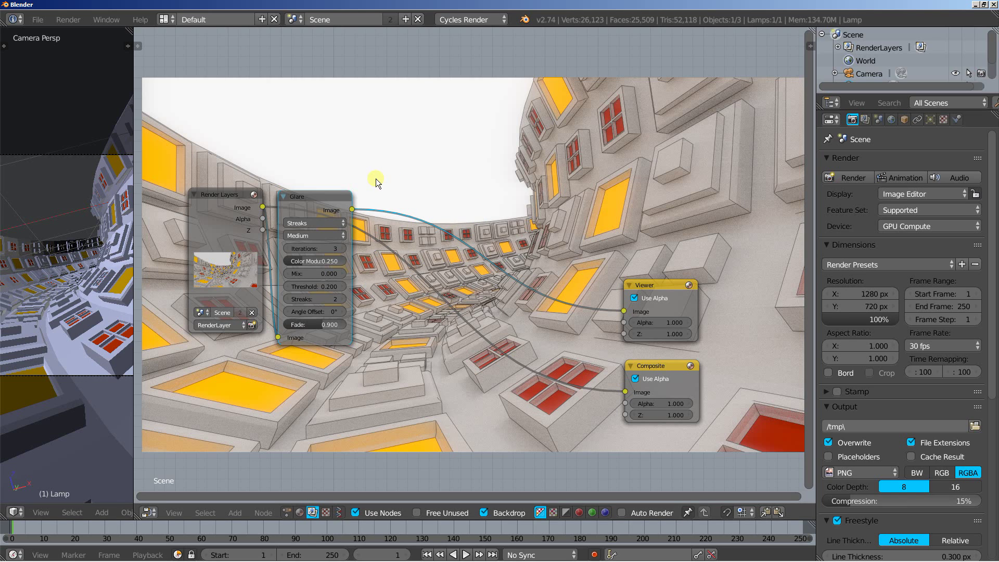
- Insert a Lens Distortion node between Glare and Viewer with Projector enabled
key(shift+a)
mouse_move(376, 179)
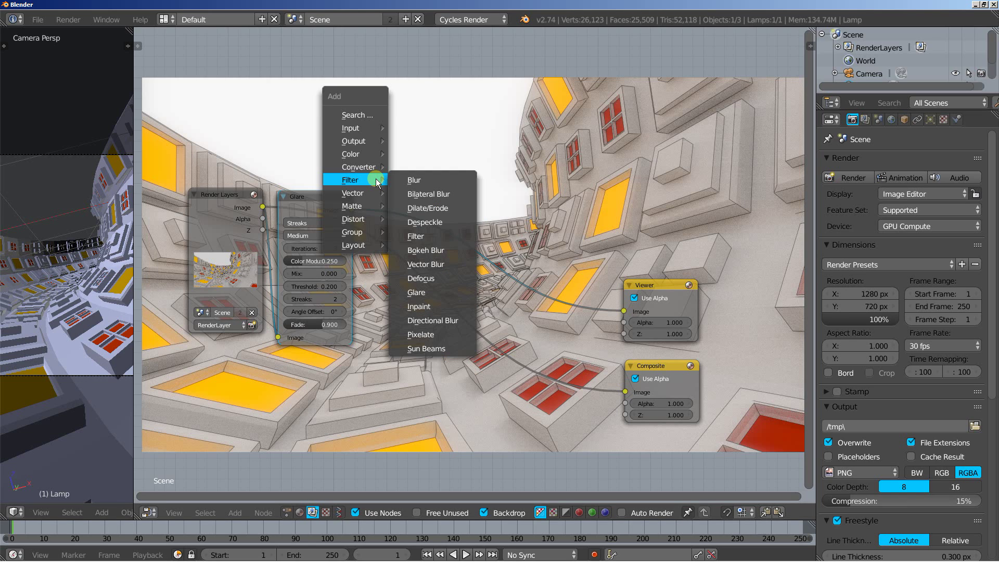
mouse_move(370, 219)
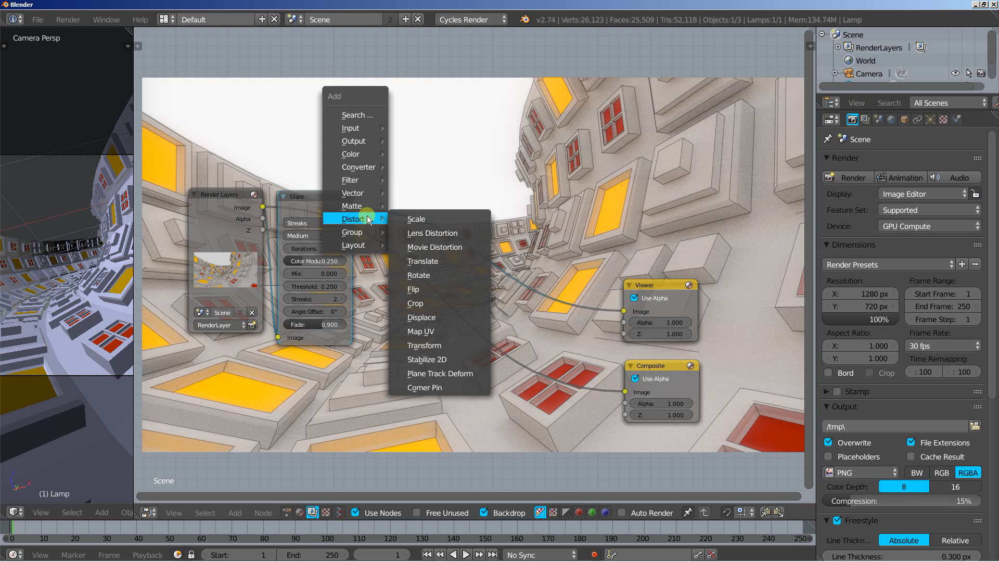
click(419, 233)
click(520, 227)
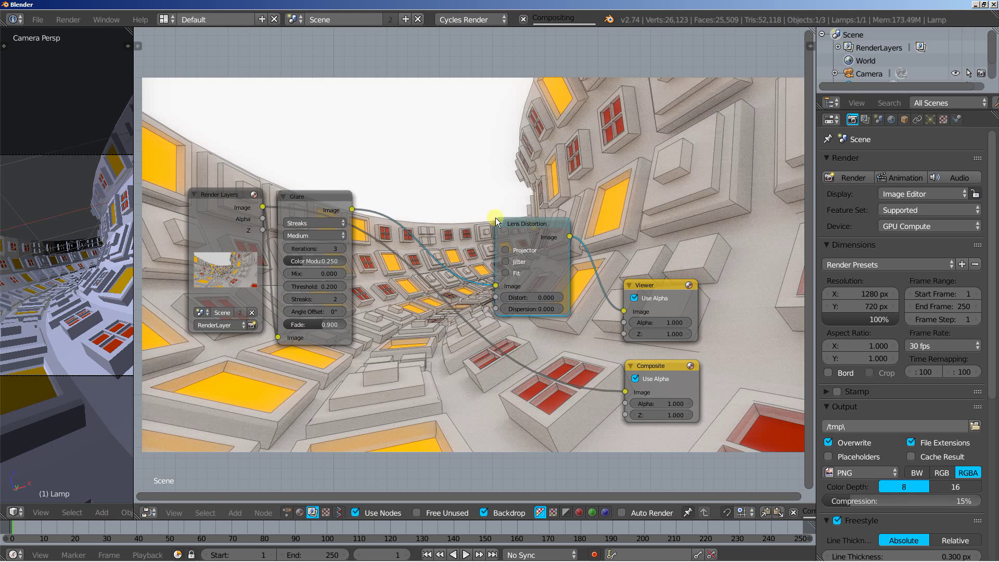
drag(520, 227, 400, 231)
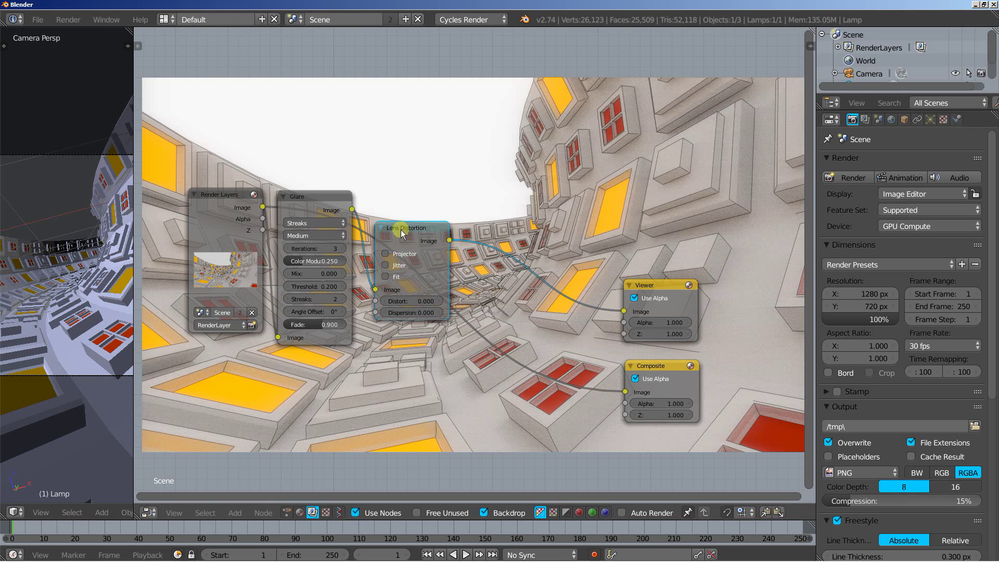
click(385, 254)
- Tidy the nodes leftward and set the Lens Distortion Dispersion to 0.200
drag(220, 198, 192, 202)
drag(312, 197, 286, 193)
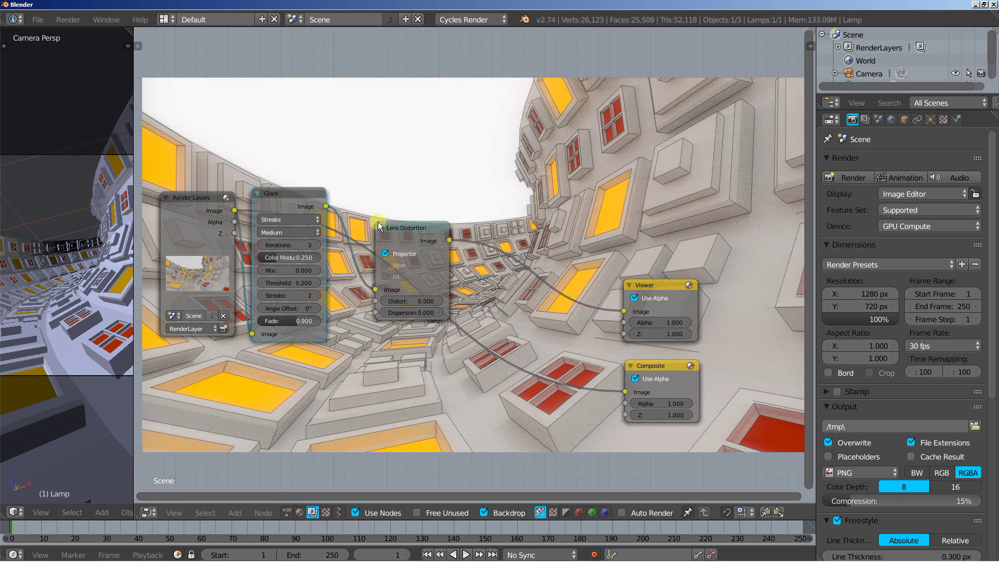
drag(404, 223, 374, 213)
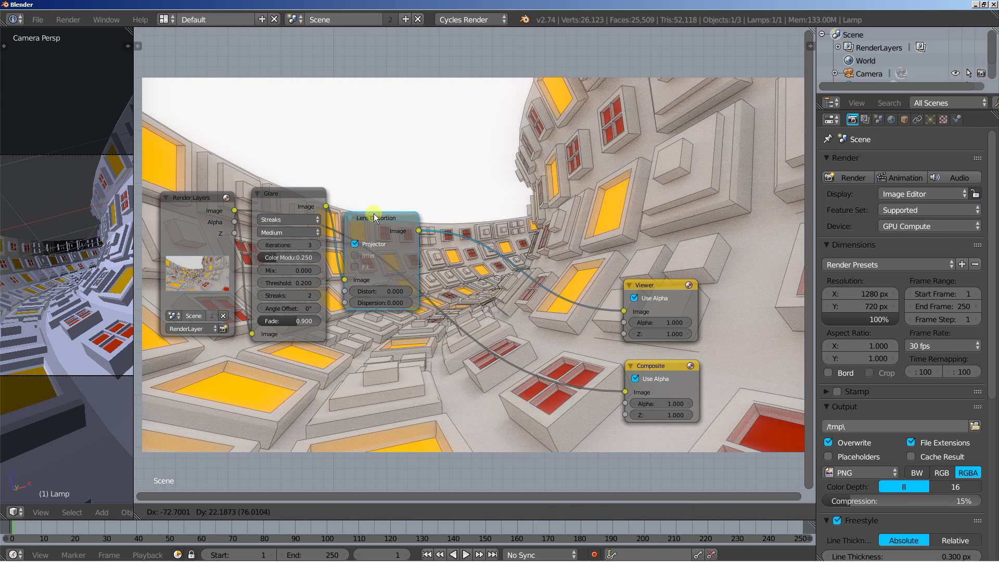
click(408, 301)
text(0.2)
key(Return)
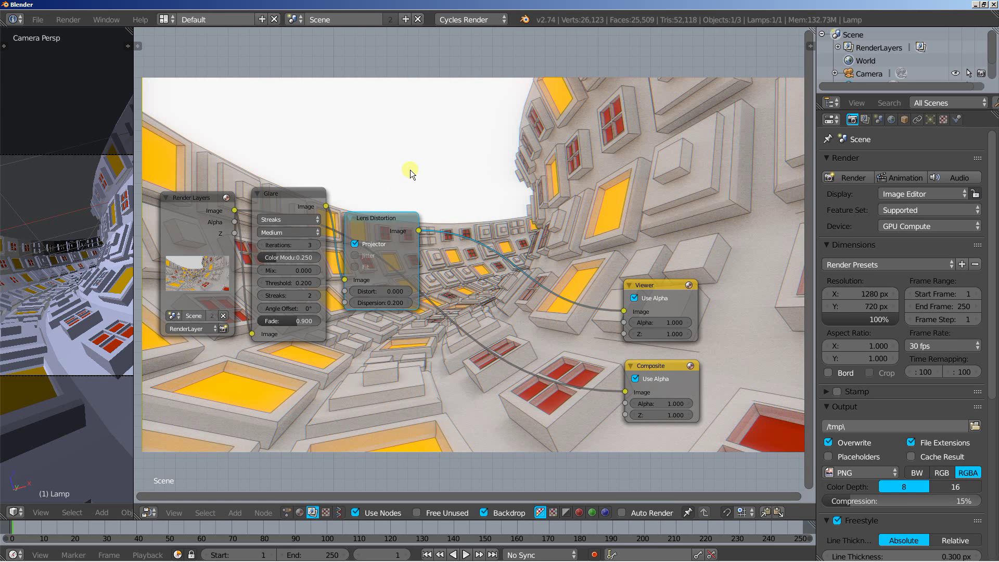
key(shift+d)
- Place the duplicate Lens Distortion before the Viewer with Projector off and Dispersion 0
click(530, 168)
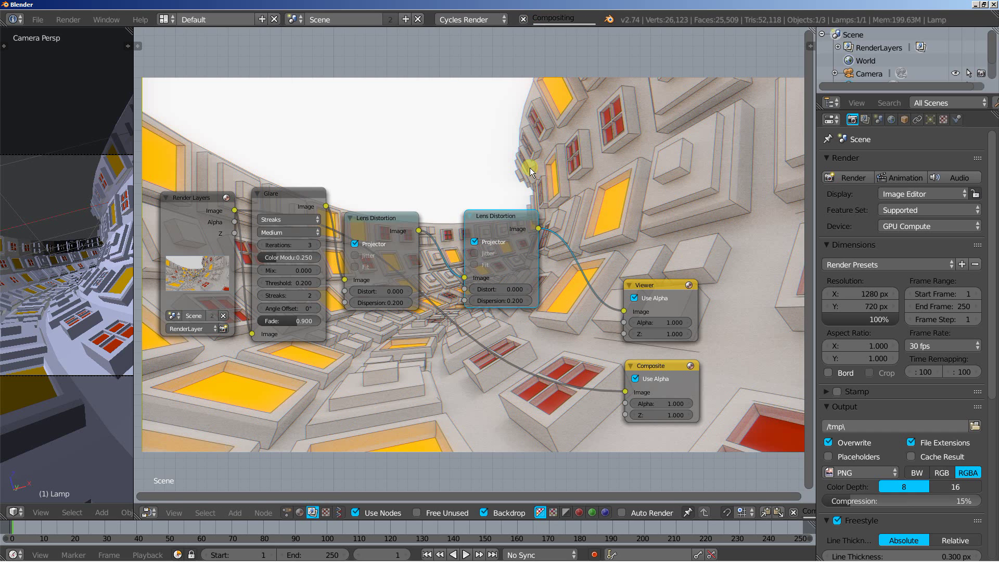
drag(500, 217, 463, 221)
click(439, 246)
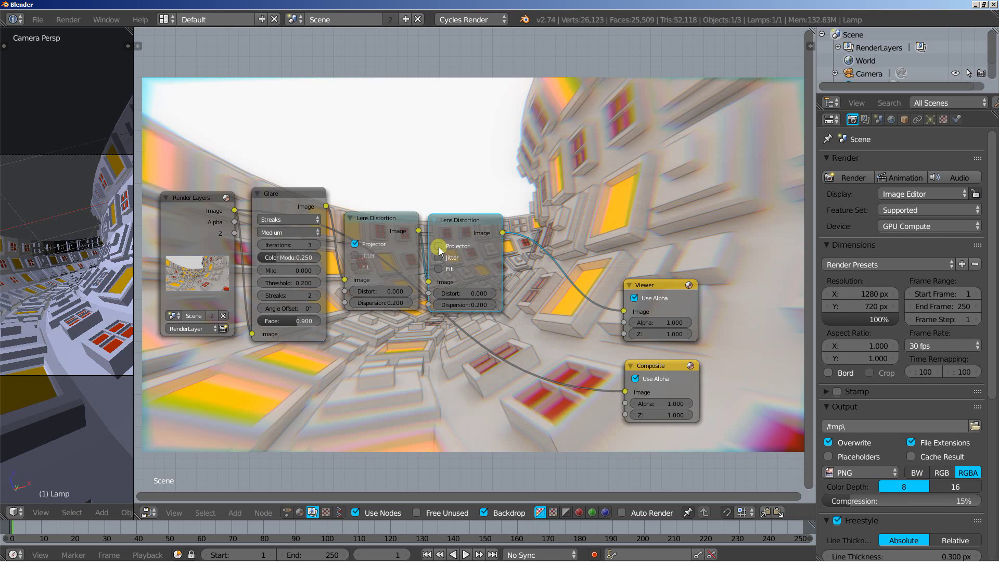
click(473, 305)
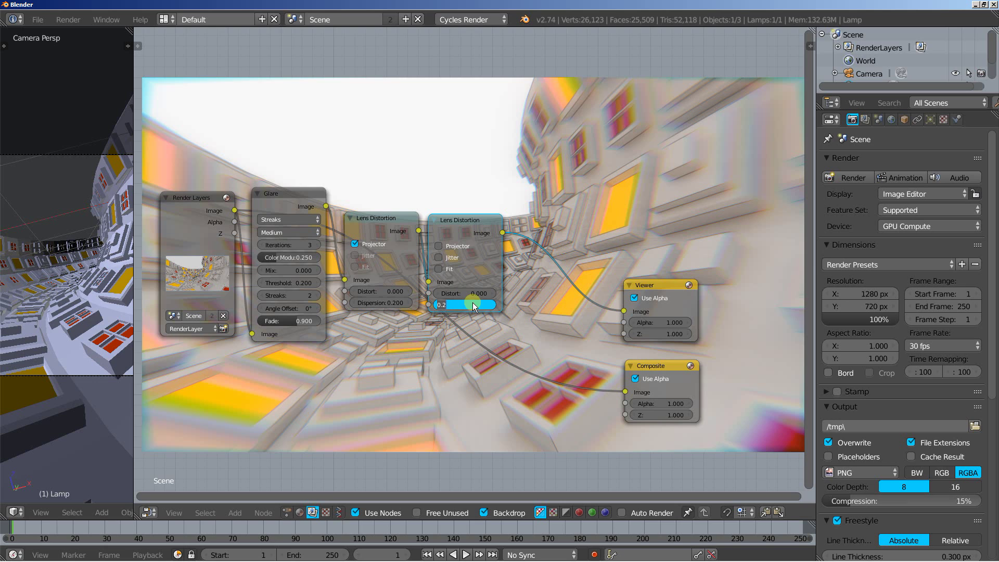
text(0)
key(Return)
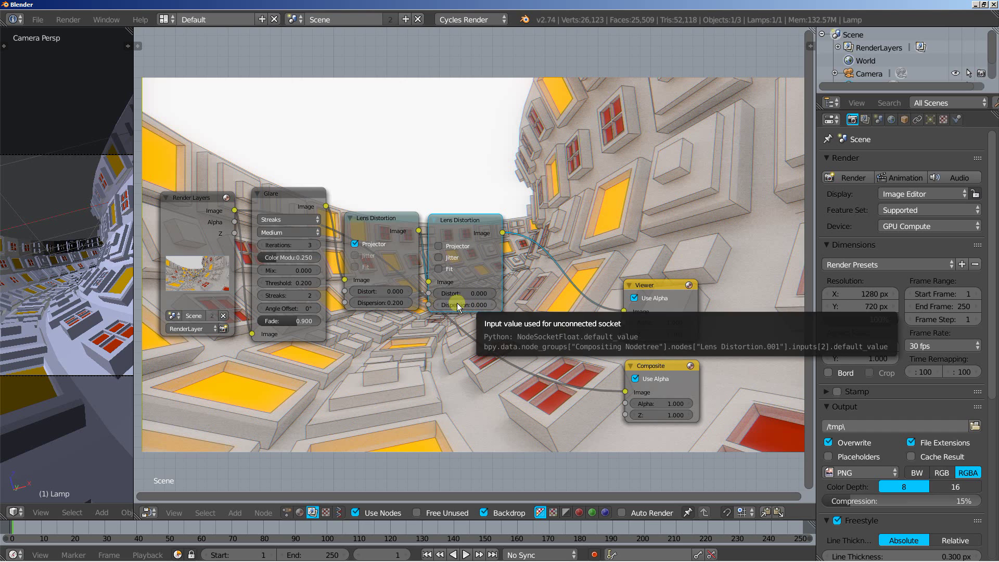
- Set the second Lens Distortion's Distort to -0.100 and slide the tree into view
click(439, 293)
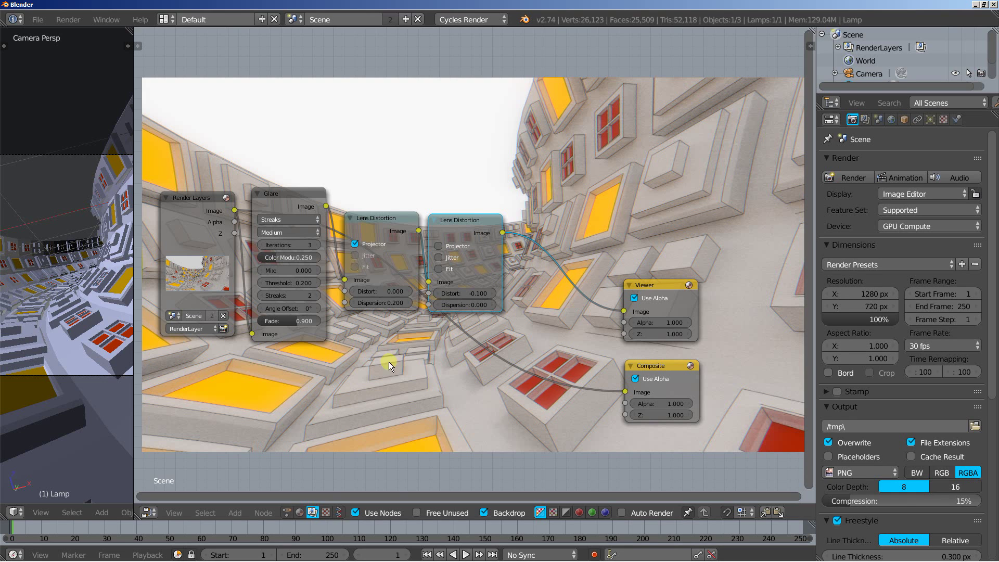
middle_drag(390, 357, 445, 320)
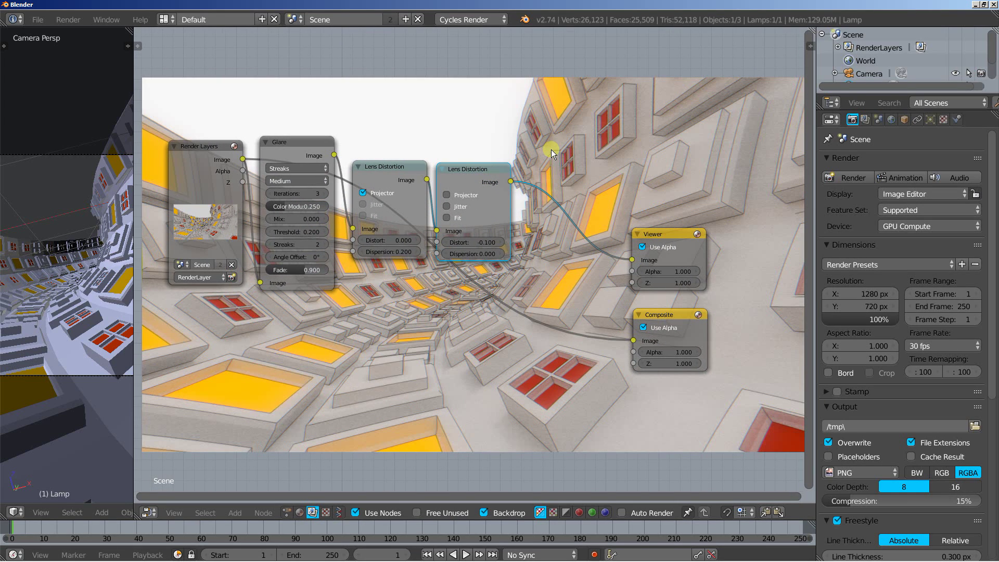
key(shift+a)
mouse_move(551, 149)
mouse_move(527, 87)
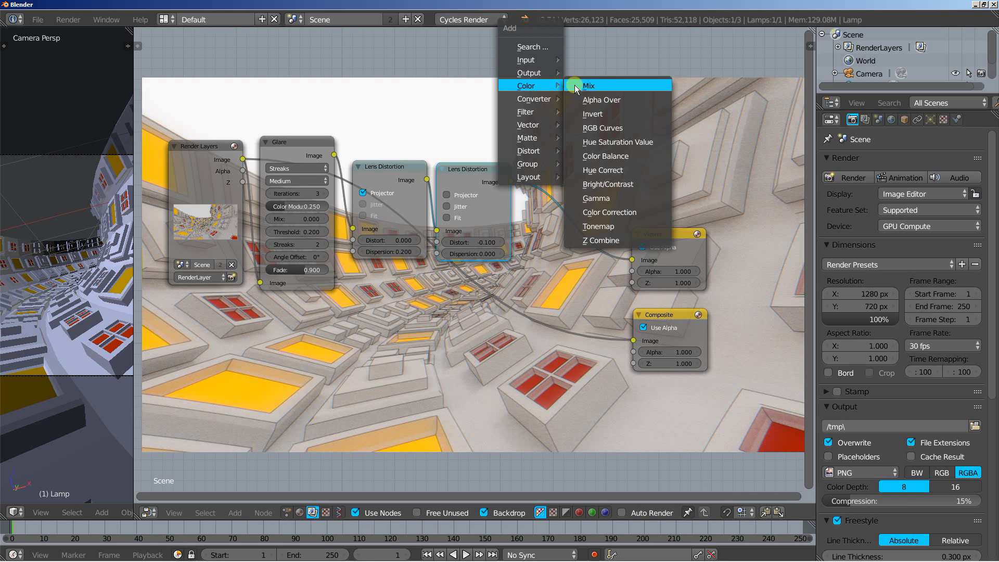
- Insert a Bright/Contrast node before the Viewer and also link its output to Composite
click(614, 192)
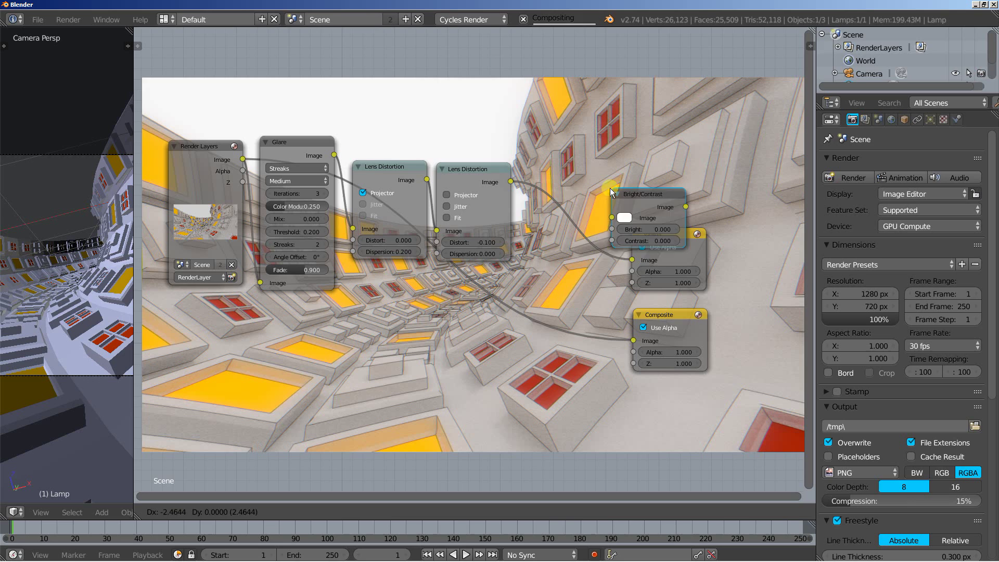
click(535, 205)
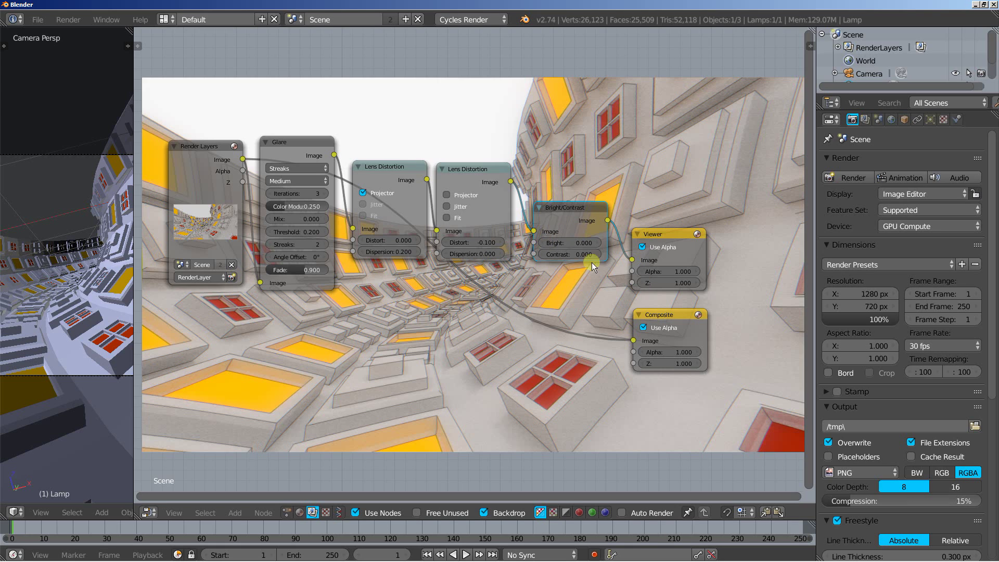
drag(666, 232, 657, 153)
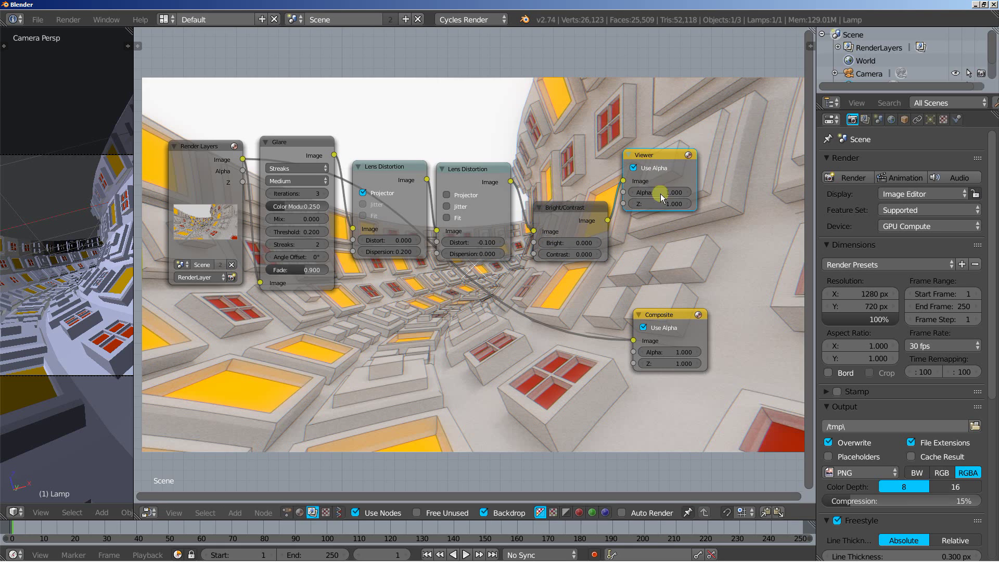
drag(668, 310, 624, 251)
middle_drag(483, 344, 581, 402)
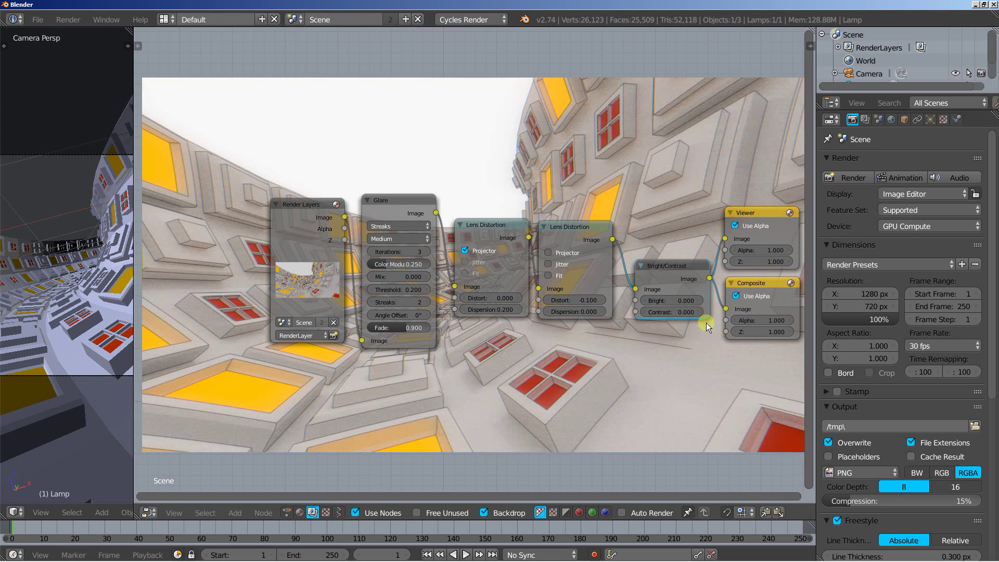
- Set the Bright/Contrast node's Contrast to 5
click(686, 311)
text(2)
key(Return)
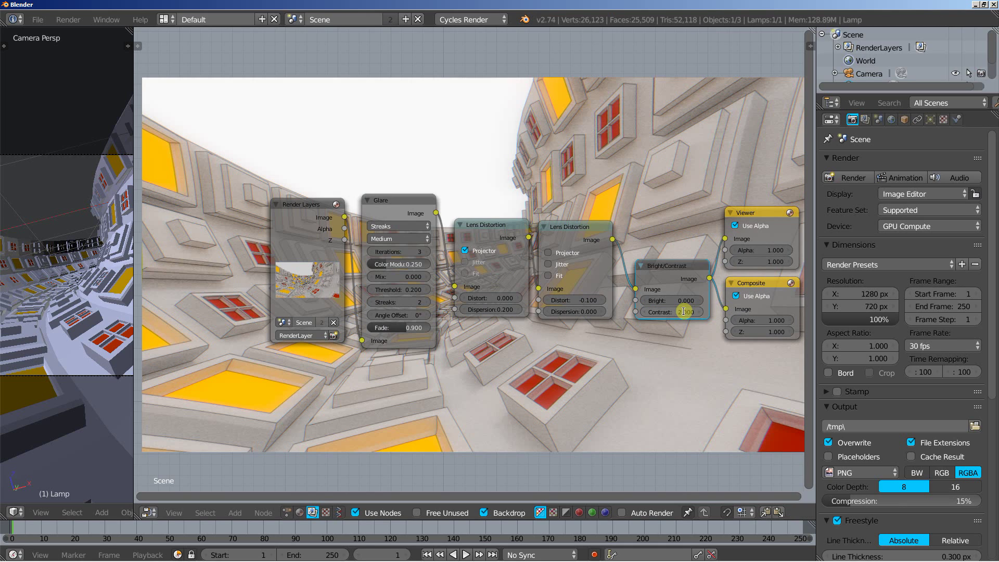
click(685, 312)
text(5)
key(Return)
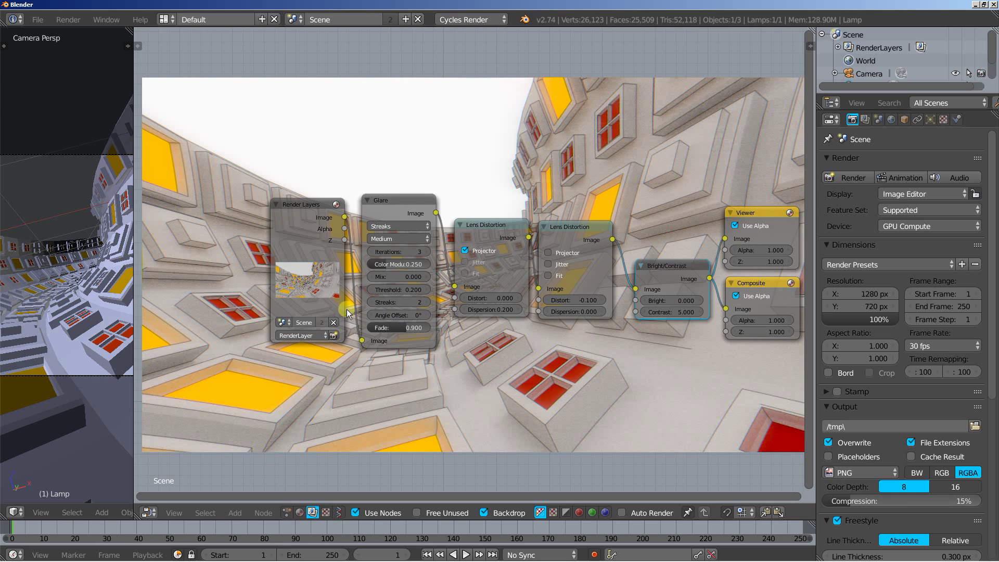
- Widen the 3D viewport, recentre the Viewer and Composite nodes, and orbit outside the tunnel
drag(134, 296, 312, 298)
middle_drag(663, 354, 586, 339)
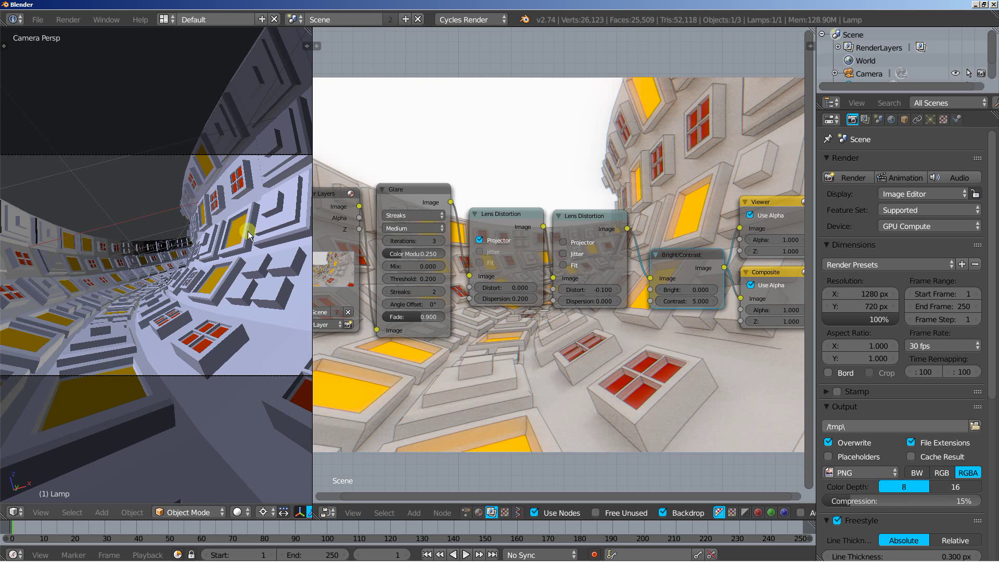
middle_drag(219, 256, 154, 294)
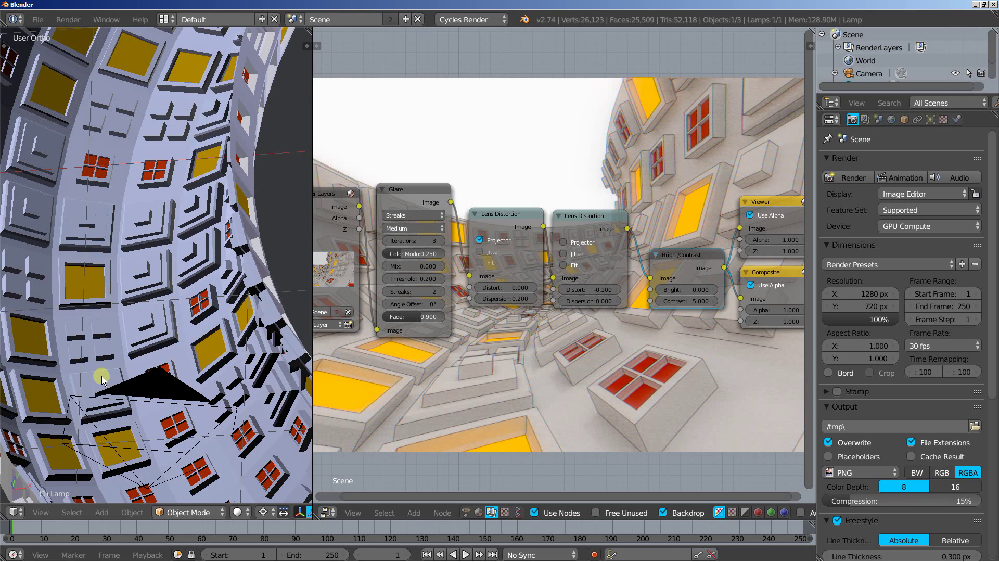
mouse_move(100, 375)
middle_down()
mouse_move(45, 335)
mouse_move(87, 370)
mouse_move(114, 369)
middle_up()
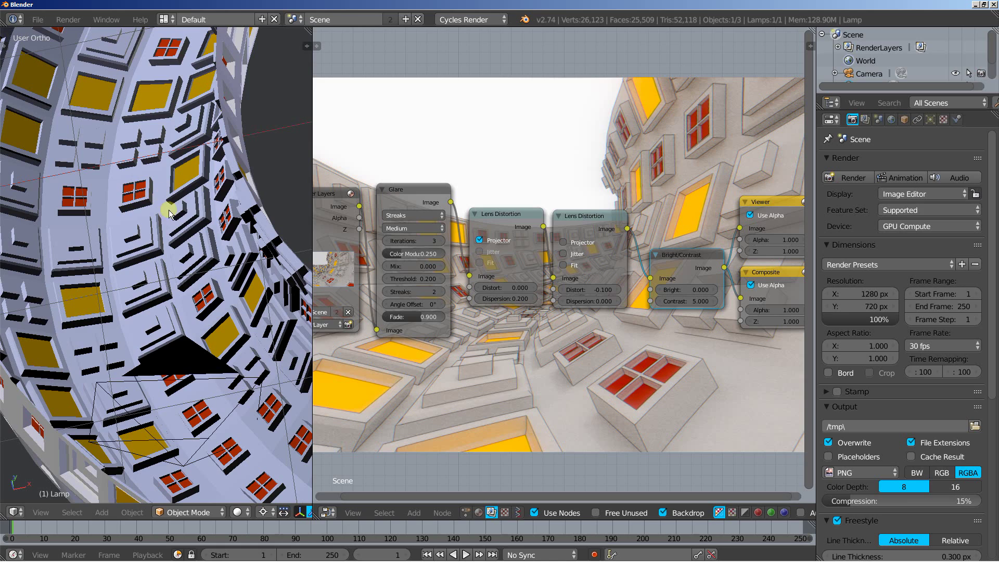
- Lighten the World background Color from 0.635 grey, then return to the Render settings
click(891, 119)
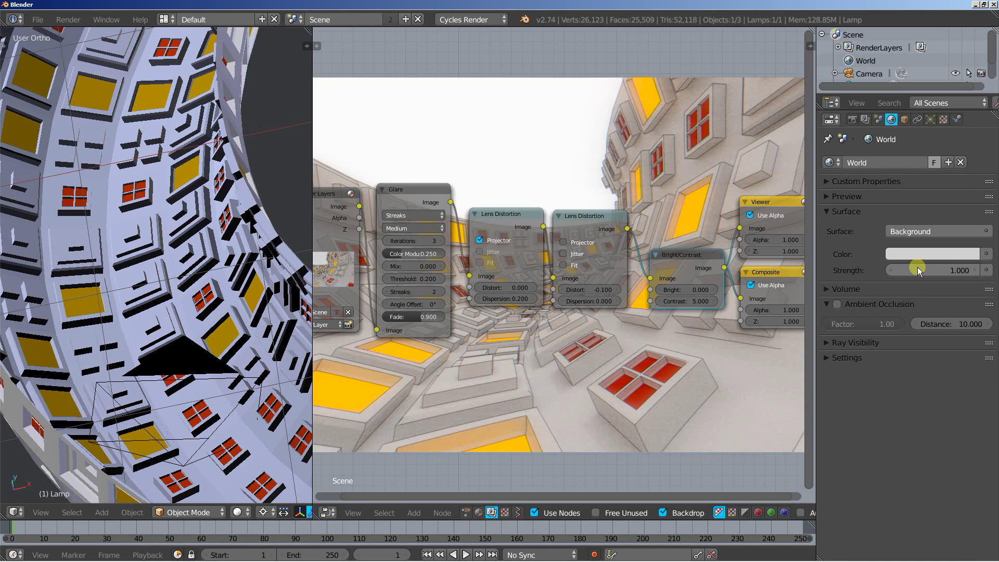
click(932, 254)
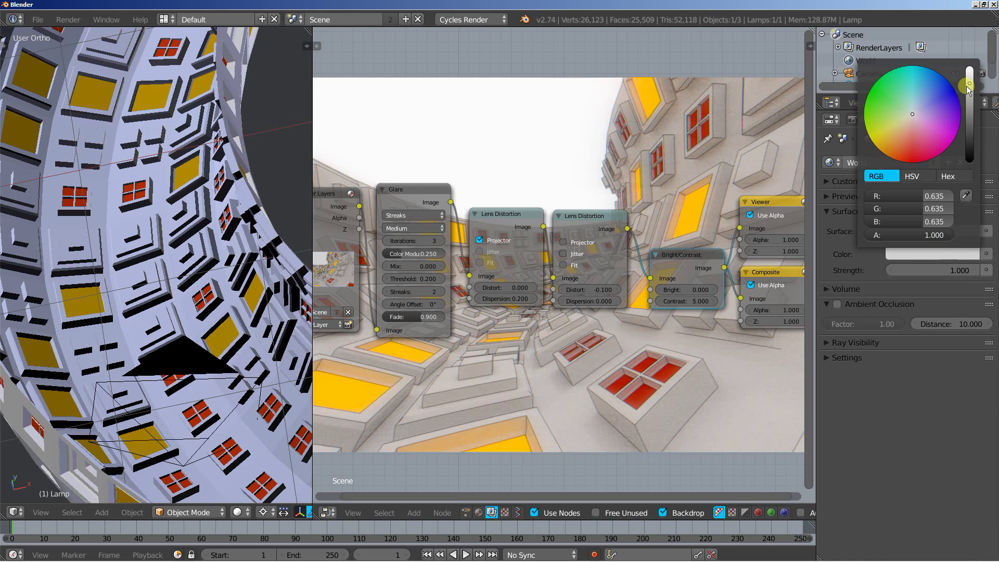
drag(971, 85, 976, 78)
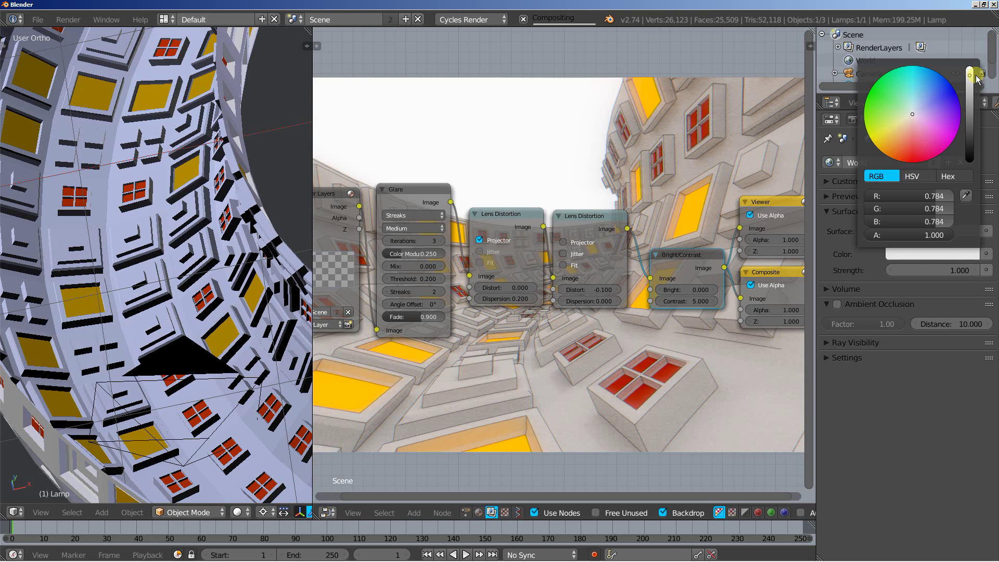
click(854, 123)
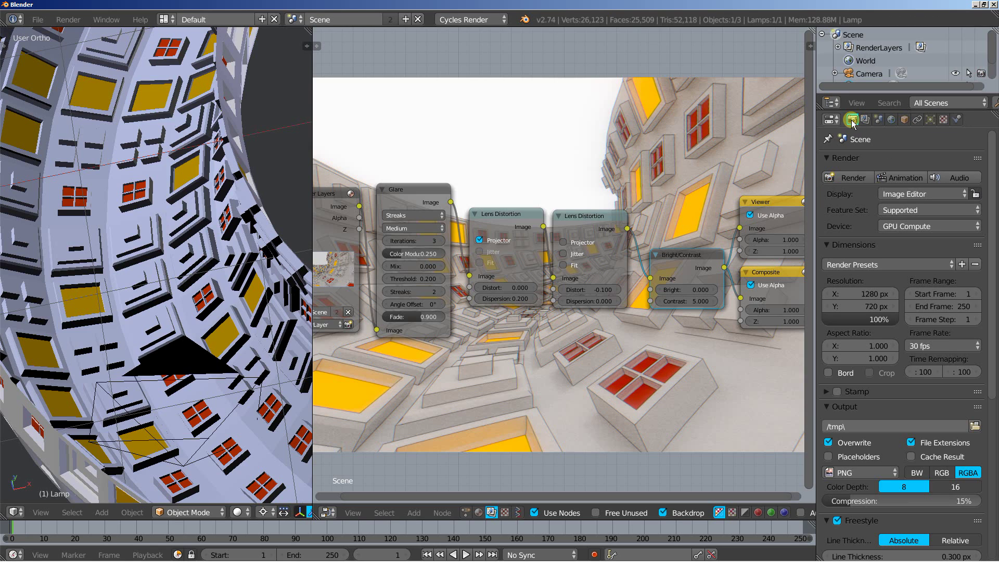
- Render frame 1 with Cycles and widen the Image Editor to watch the tunnel image fill in
click(853, 177)
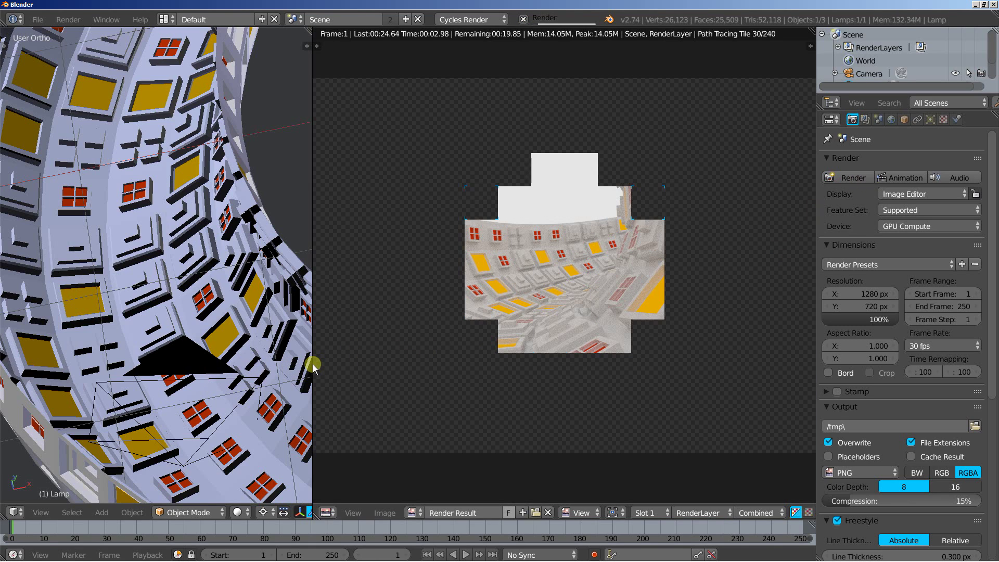
drag(313, 364, 79, 361)
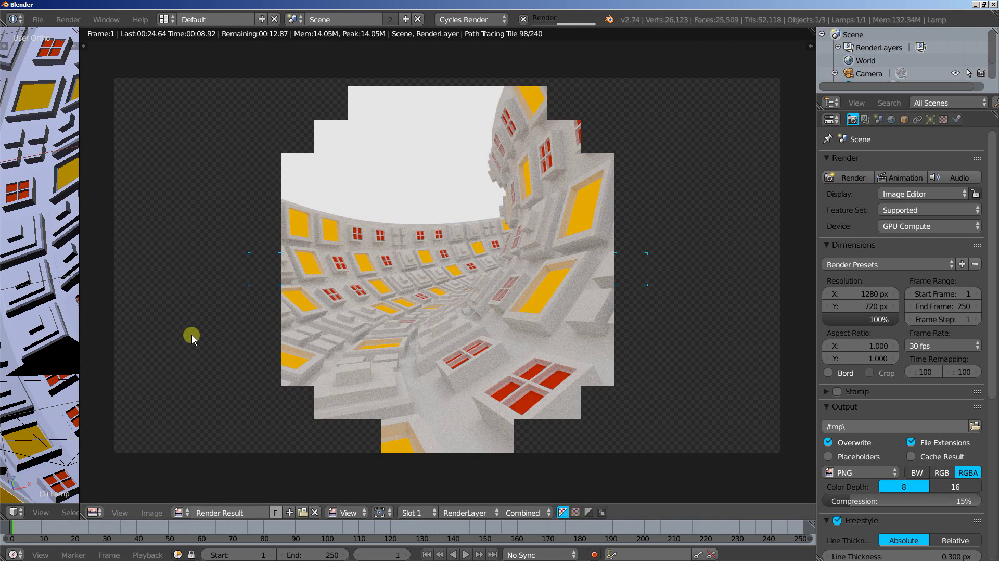
scroll(941, 385, down, 6)
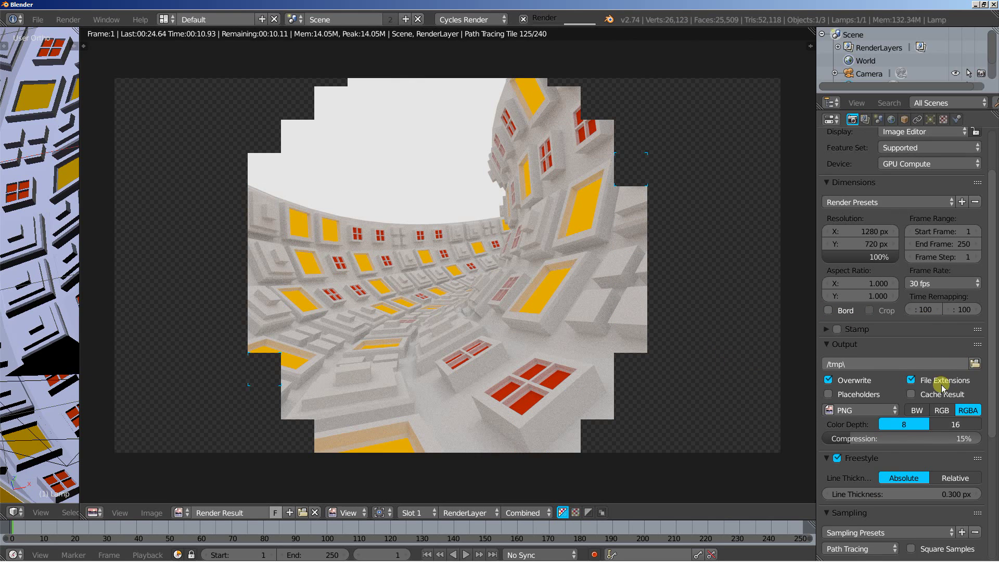
scroll(941, 385, down, 1)
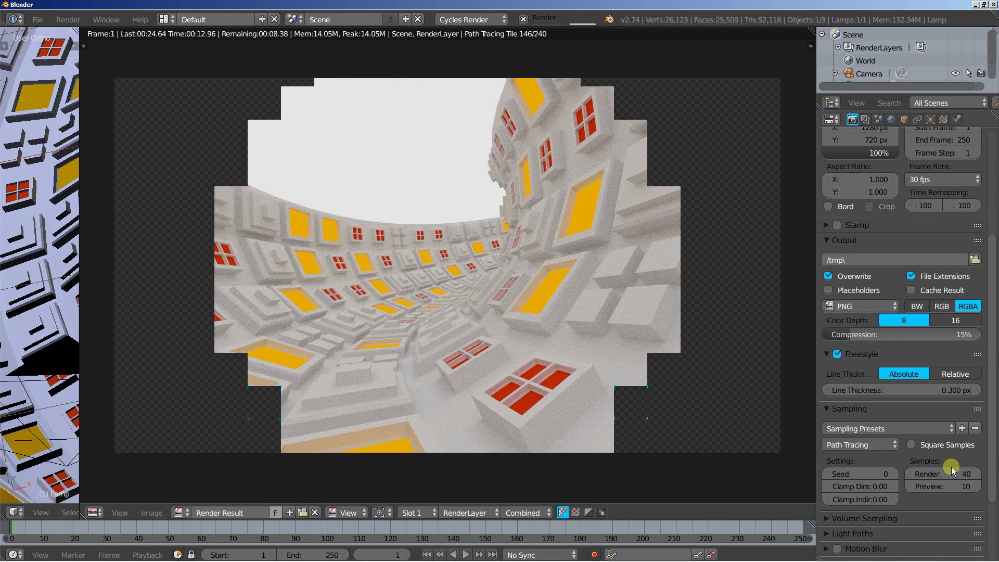